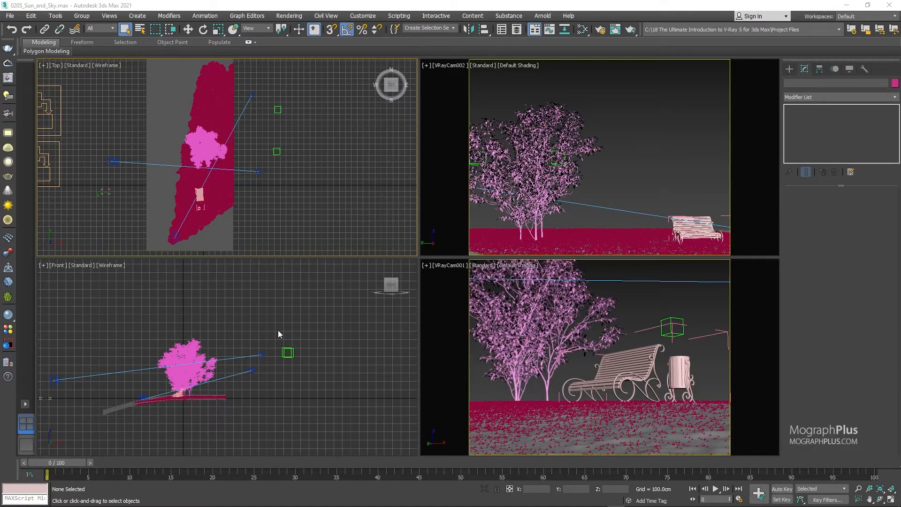
Place a VRaySun in the Top view aimed at the bench and automatically add a VRaySky environment map.
left_click(788, 69)
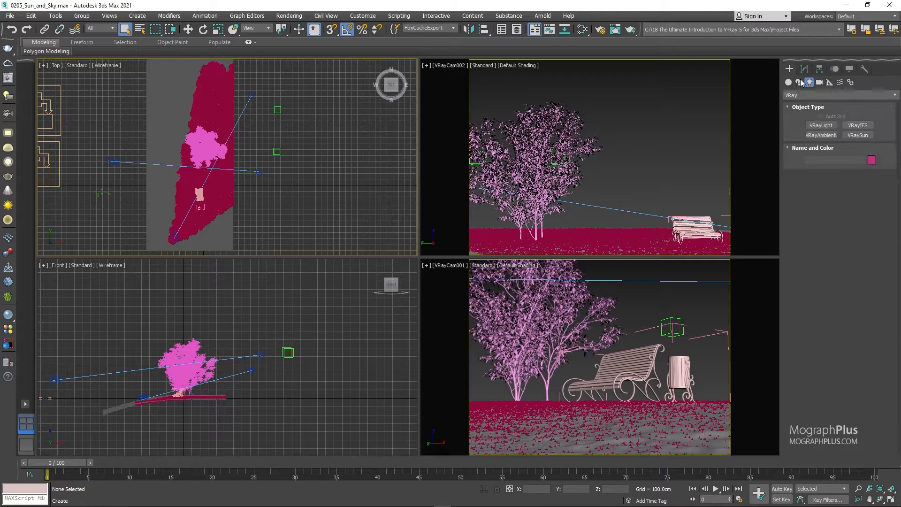
left_click(827, 97)
left_click(829, 110)
left_click(846, 135)
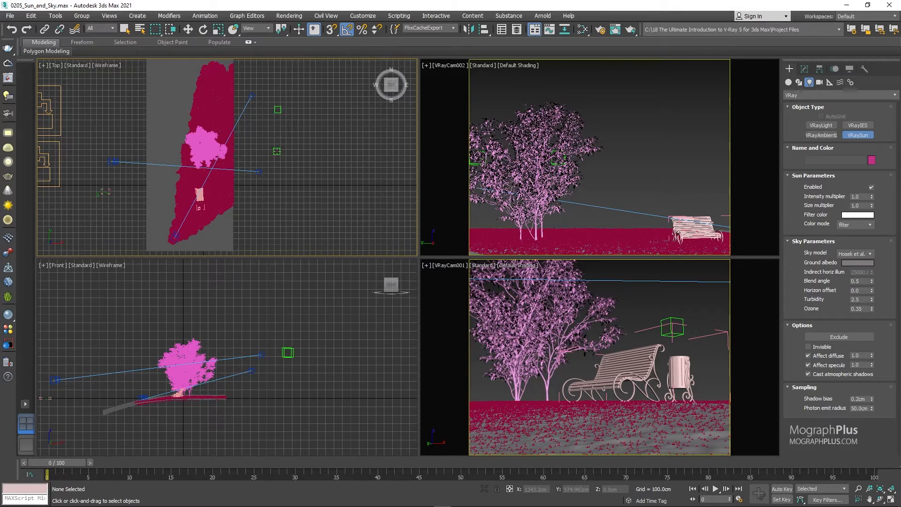
left_click_drag(277, 151, 201, 195)
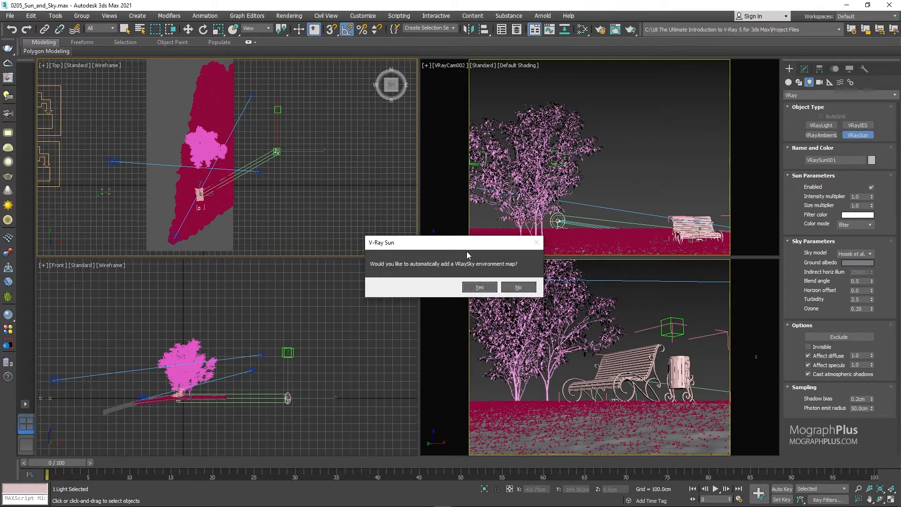
left_click(477, 288)
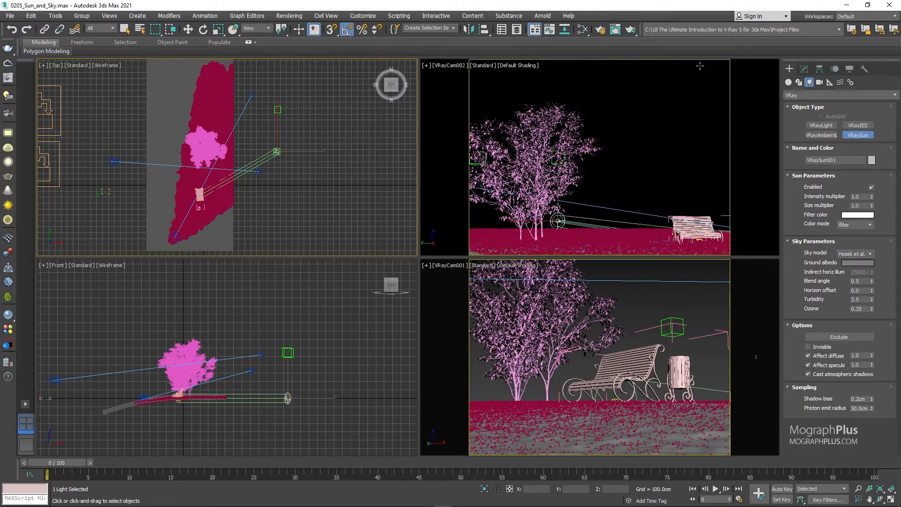
left_click(804, 74)
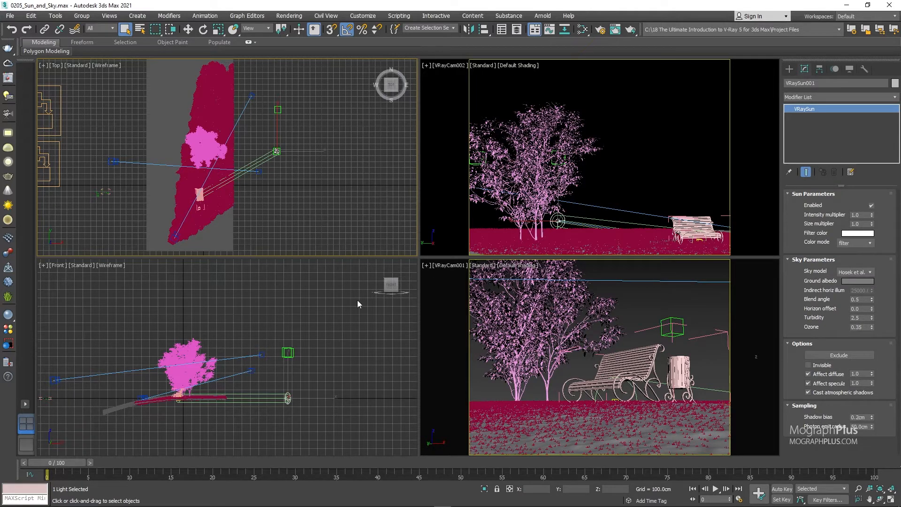
Inspect the sky map in the environment settings and collapse the Physical Camera Exposure Control and Atmosphere sections.
key("8")
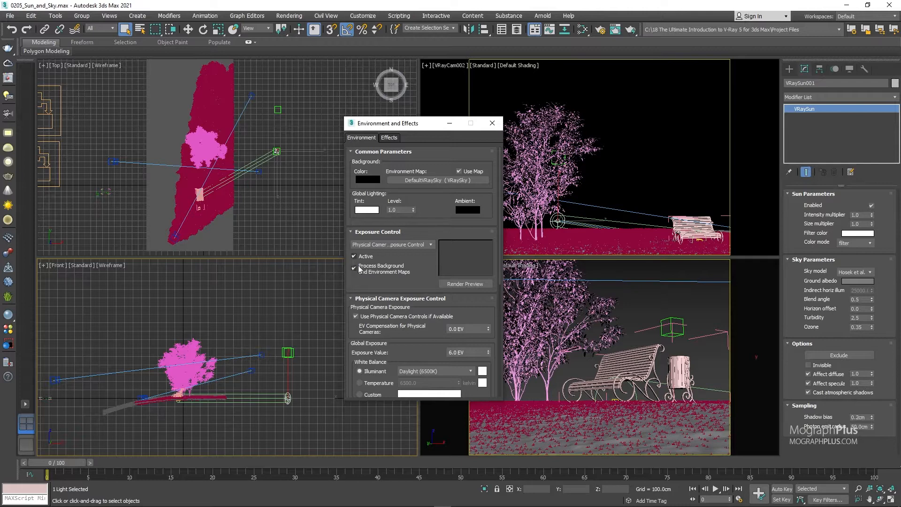
left_click(360, 298)
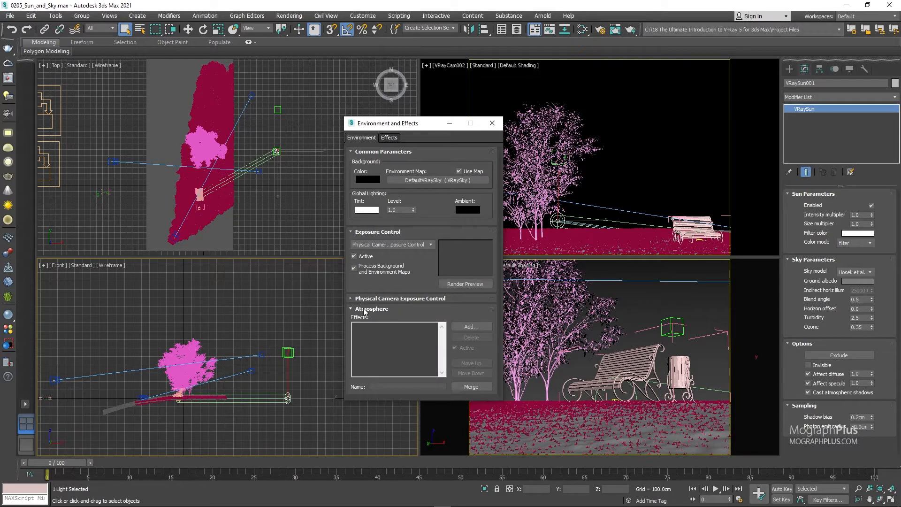
left_click(365, 310)
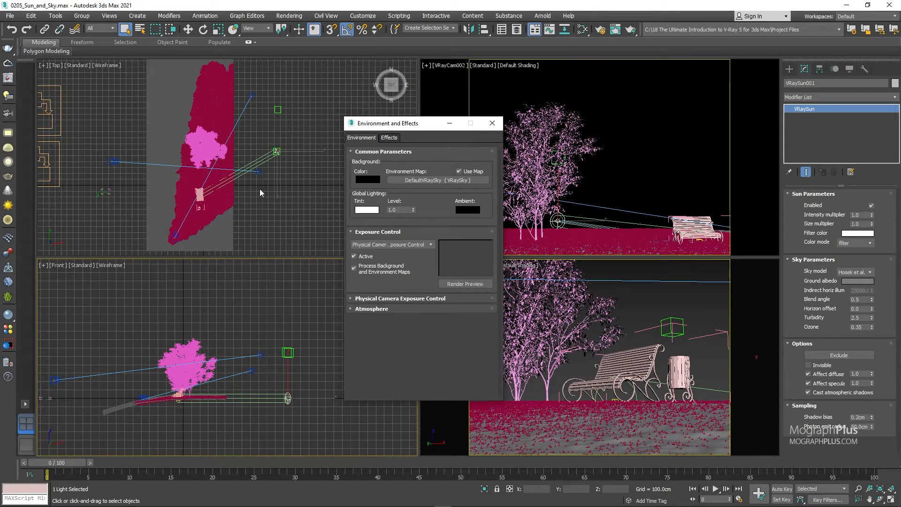
Add a V-Ray dome light in the Top view and assign the environment's VRaySky map to it as an instance.
left_click(8, 149)
left_click(272, 195)
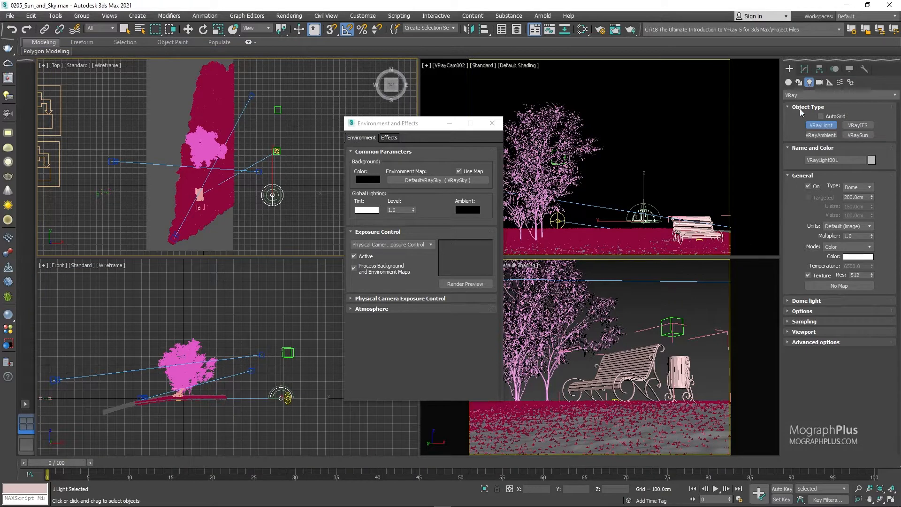
left_click(804, 70)
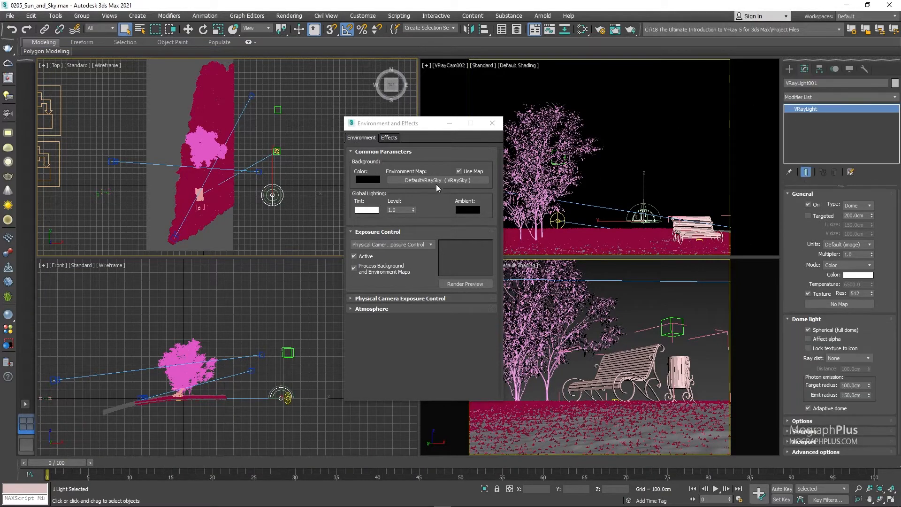
left_click_drag(436, 183, 839, 304)
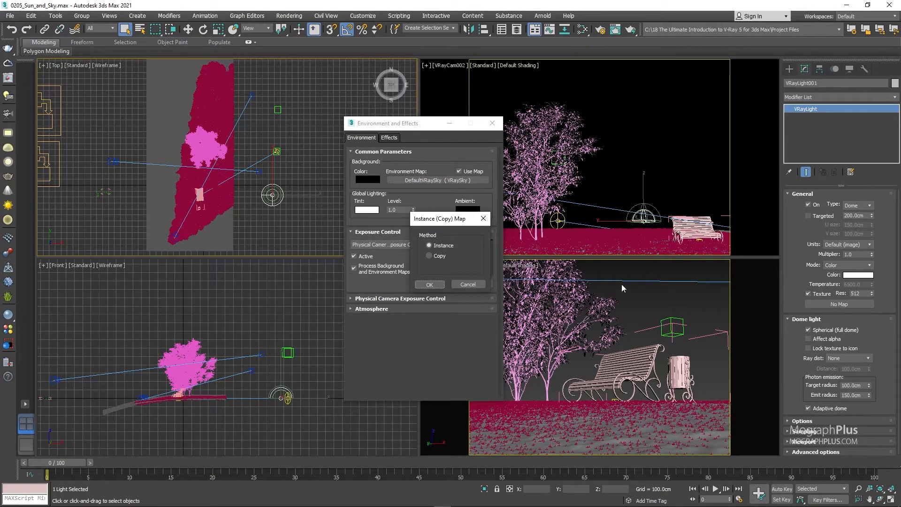
left_click(430, 284)
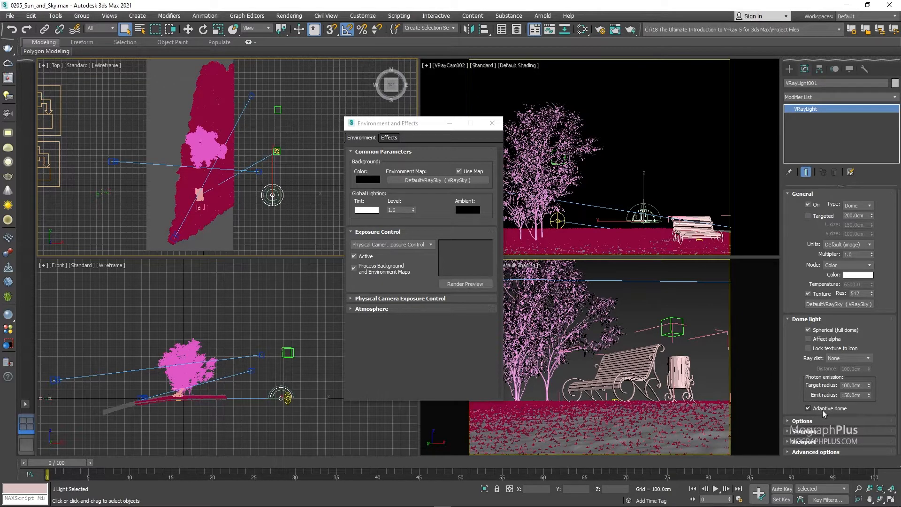
Check the dome light's Adaptive dome option, delete the light and close the environment settings.
mouse_move(822, 410)
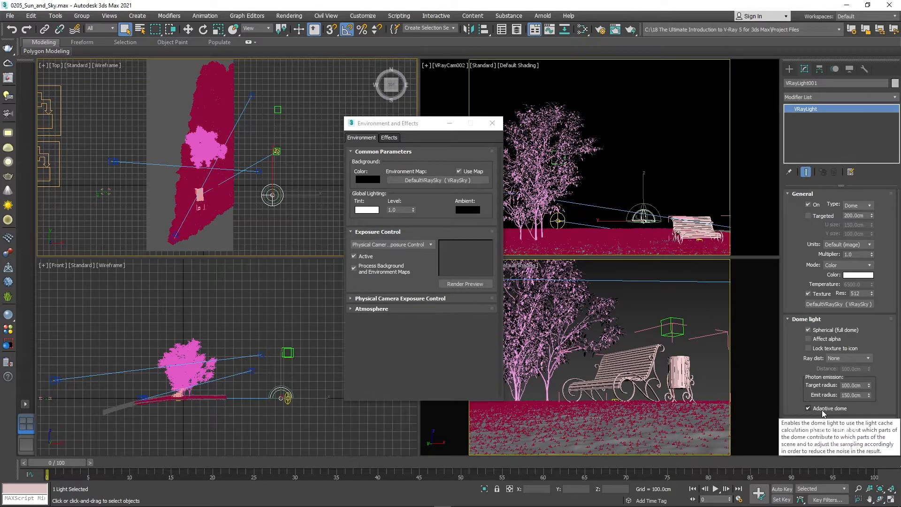
left_click(822, 409)
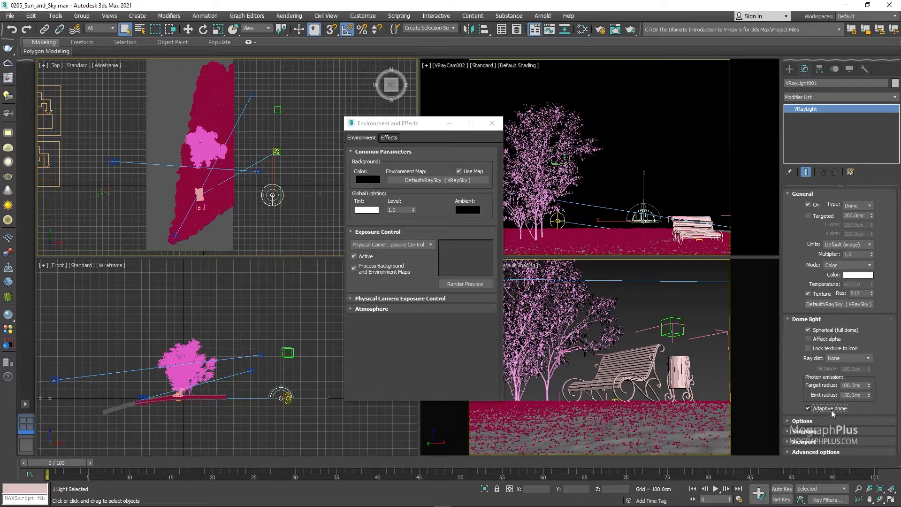
left_click(282, 216)
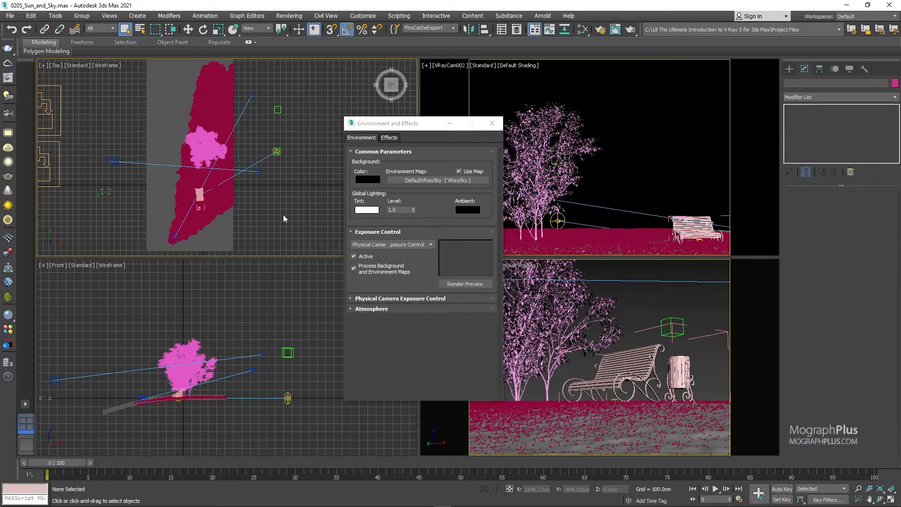
left_click(489, 125)
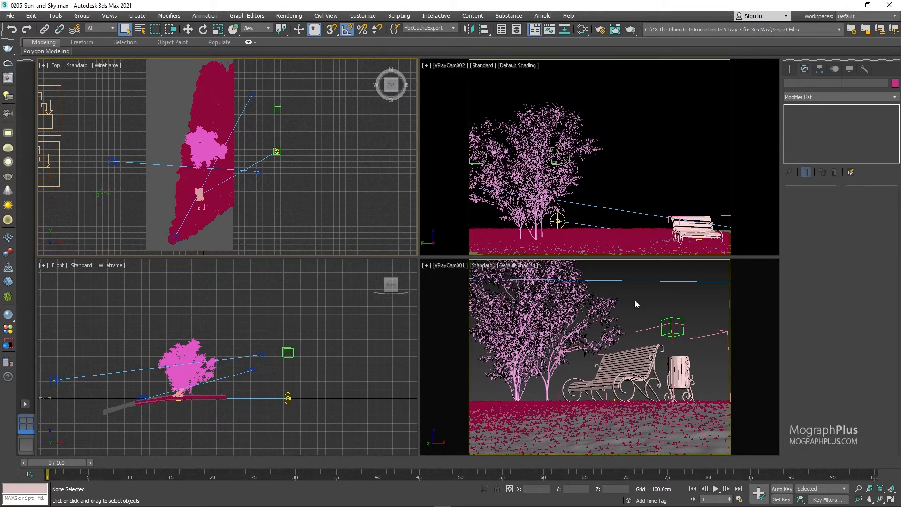
Start an interactive render of the VRayCam001 view and move the frame buffer aside with its layers area collapsed.
left_click(645, 292)
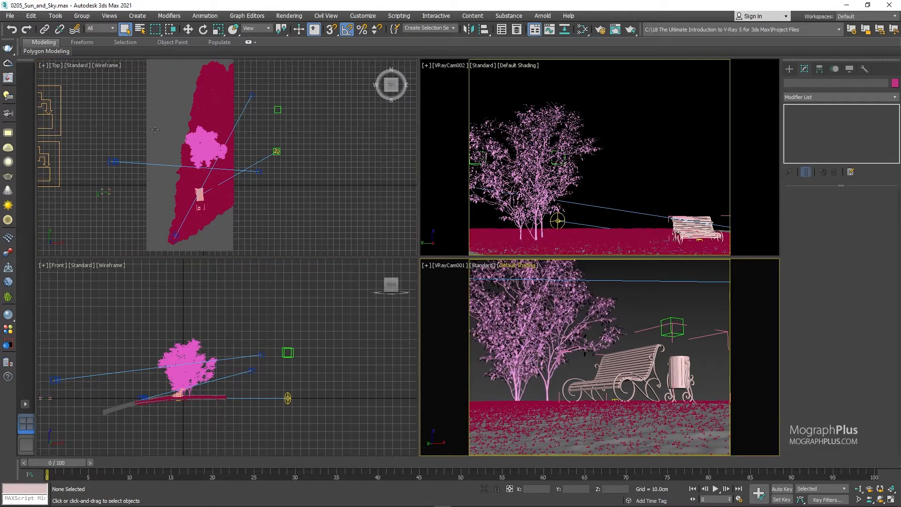
left_click(9, 78)
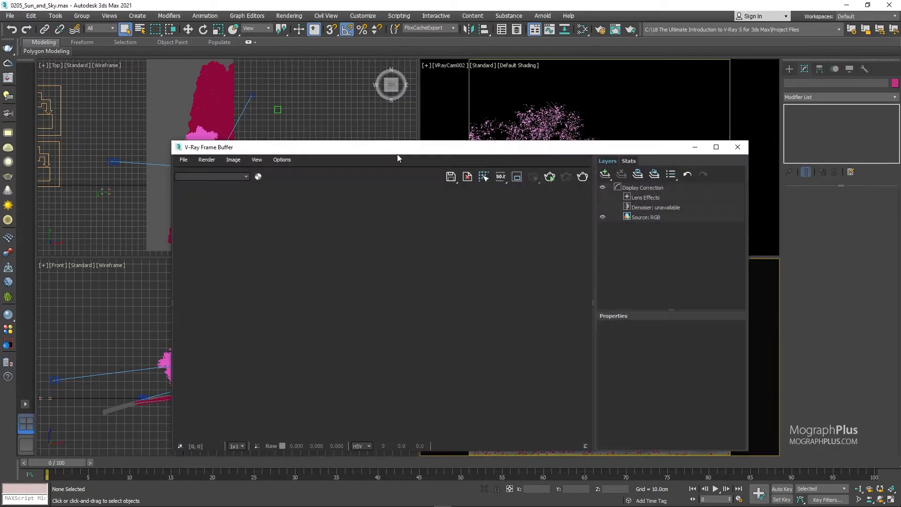
left_click(552, 180)
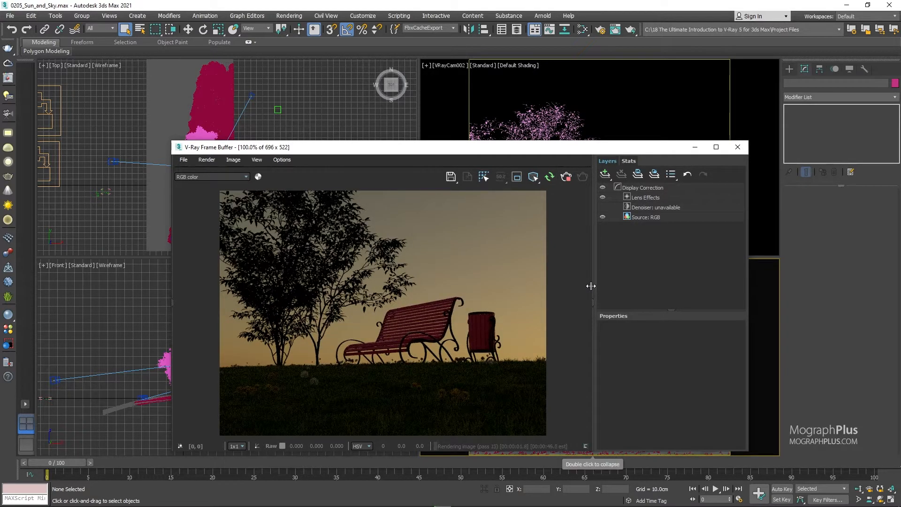
double_click(591, 285)
left_click_drag(441, 148, 590, 136)
Select the sun in the Front view and set its sky model to Improved.
left_click(287, 398)
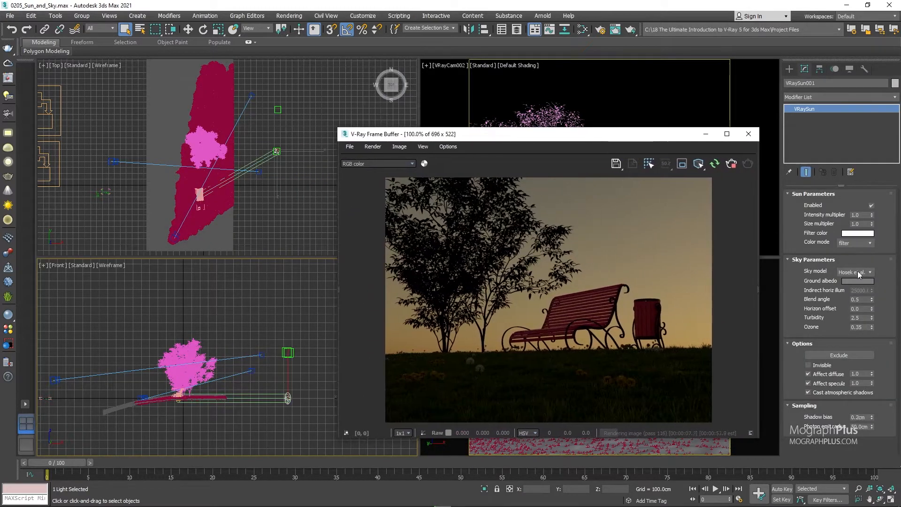
left_click(860, 272)
left_click(856, 306)
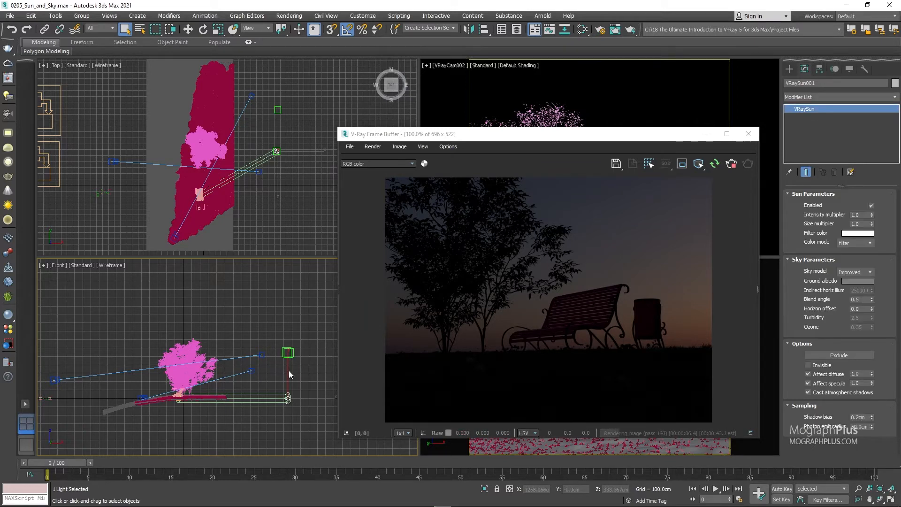
Lower the sun below the horizon in the Front view in two stages, down to a Z position of about -480 cm.
key("w")
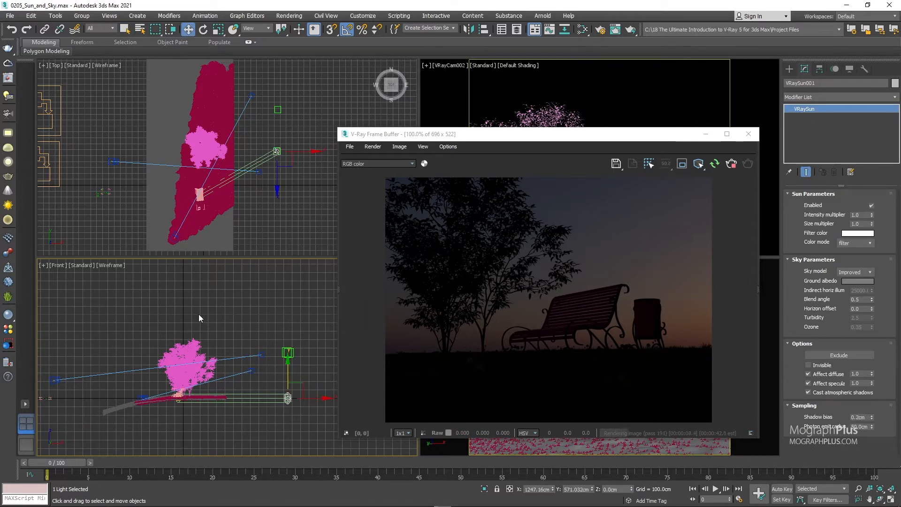
scroll(201, 318, "down", 2)
scroll(205, 308, "up", 1)
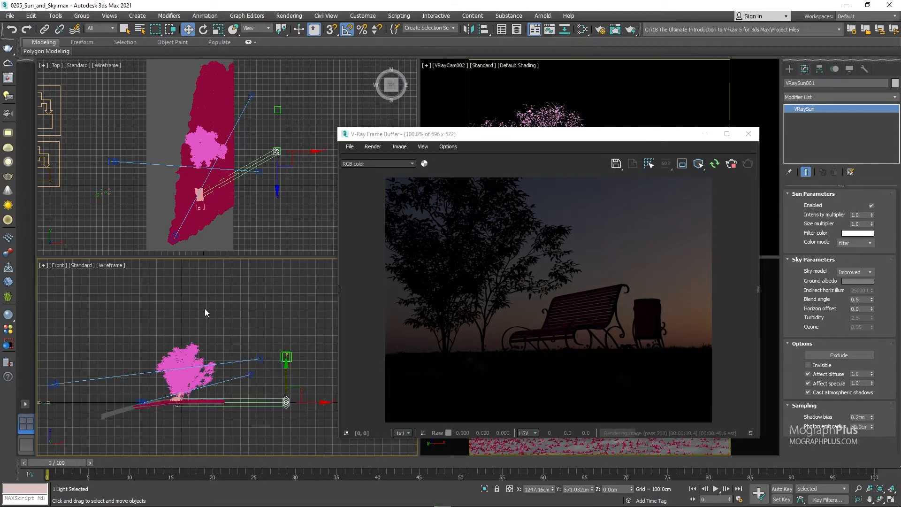
scroll(207, 310, "up", 2)
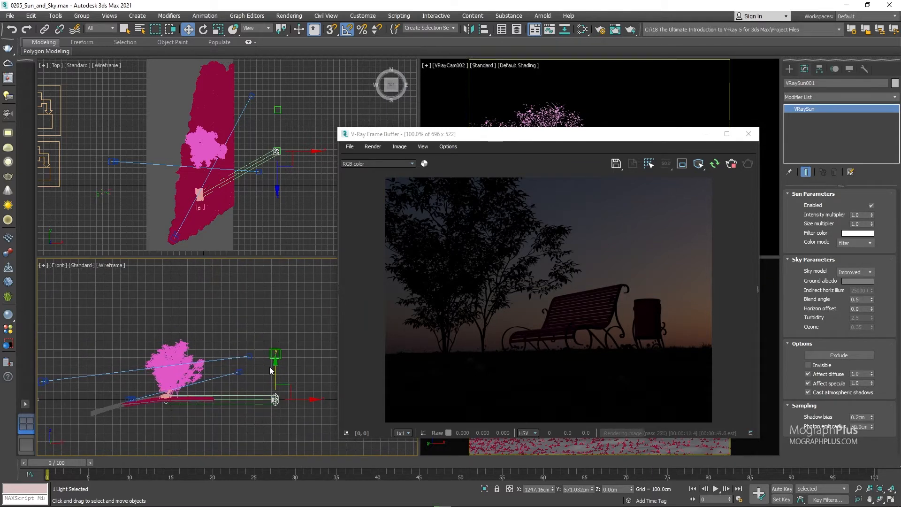
left_click_drag(274, 372, 275, 383)
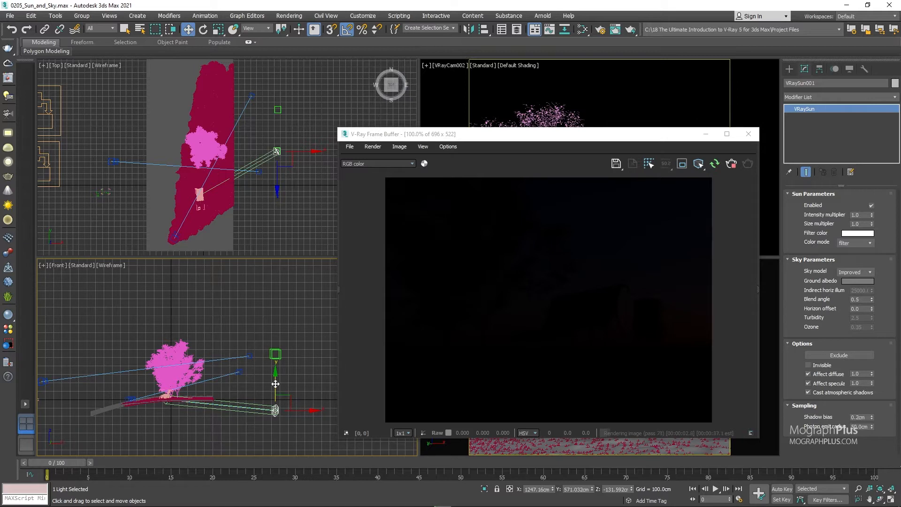
left_click_drag(275, 383, 278, 413)
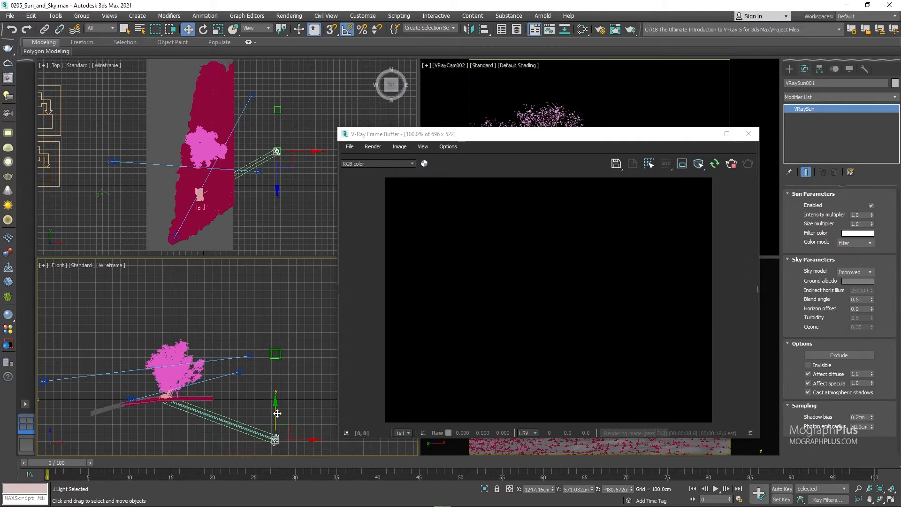
Raise the sun to a Z position of about 516 cm and end the interactive render.
left_click_drag(278, 413, 275, 355)
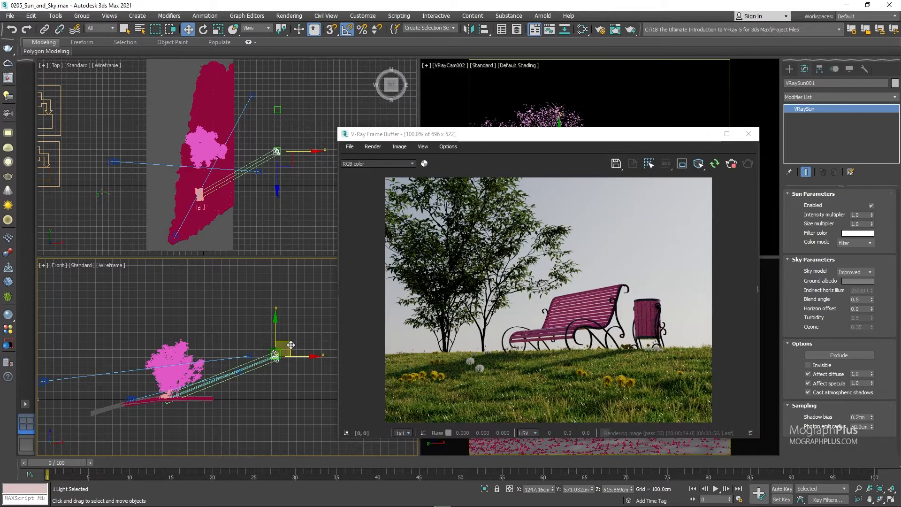
left_click(732, 165)
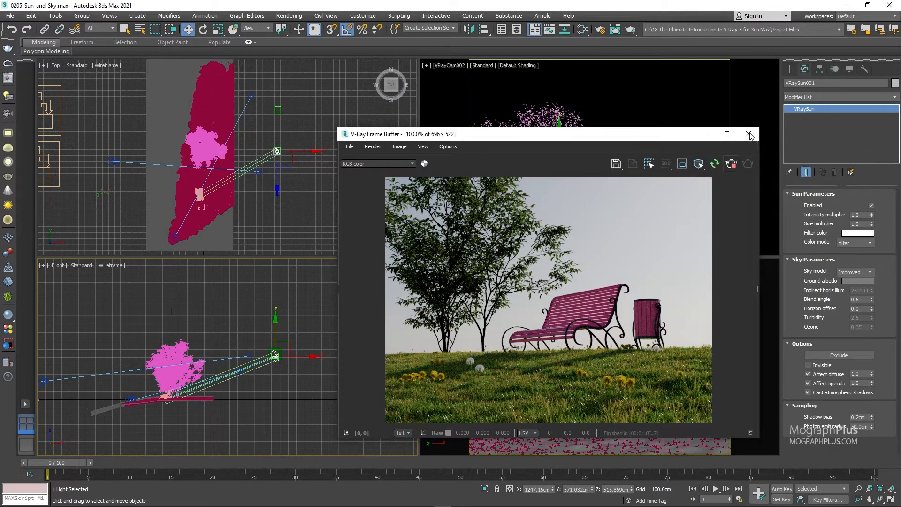
left_click(749, 134)
Start an interactive render of the VRayCam002 view and lock it as the view to render.
left_click(676, 99)
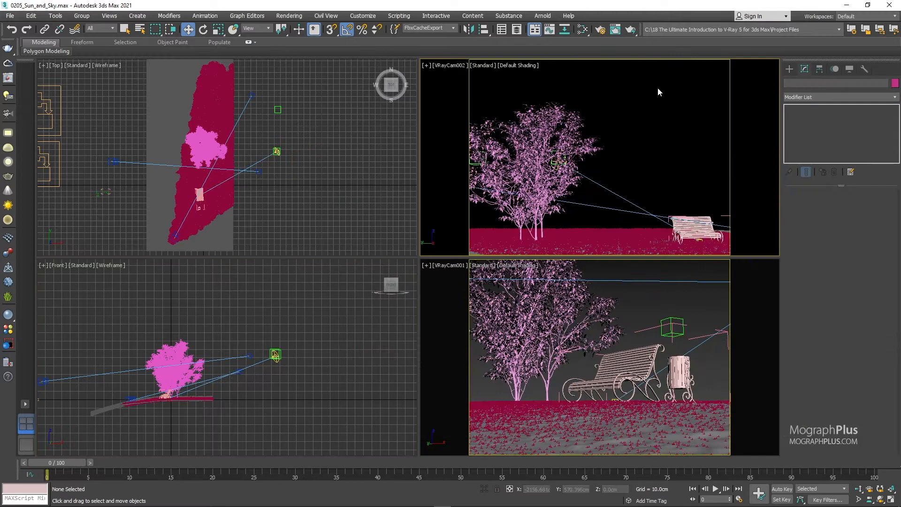
left_click(600, 29)
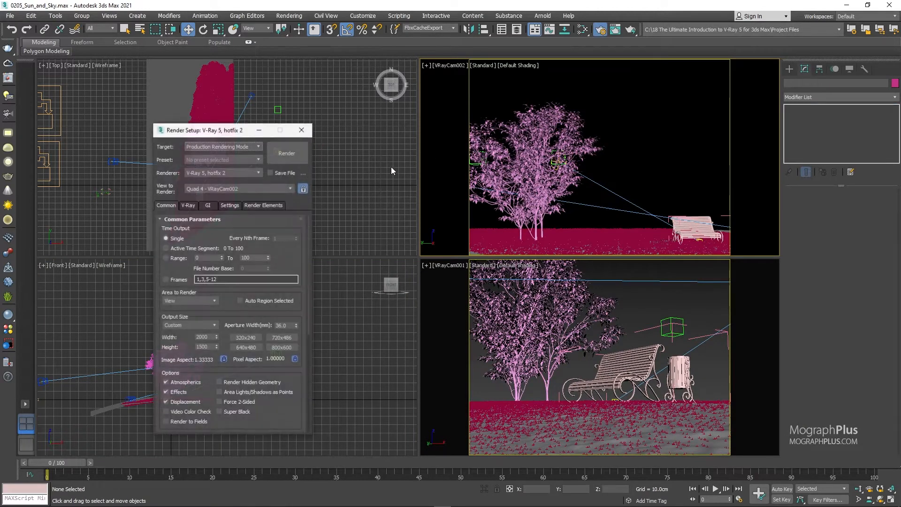
left_click(187, 206)
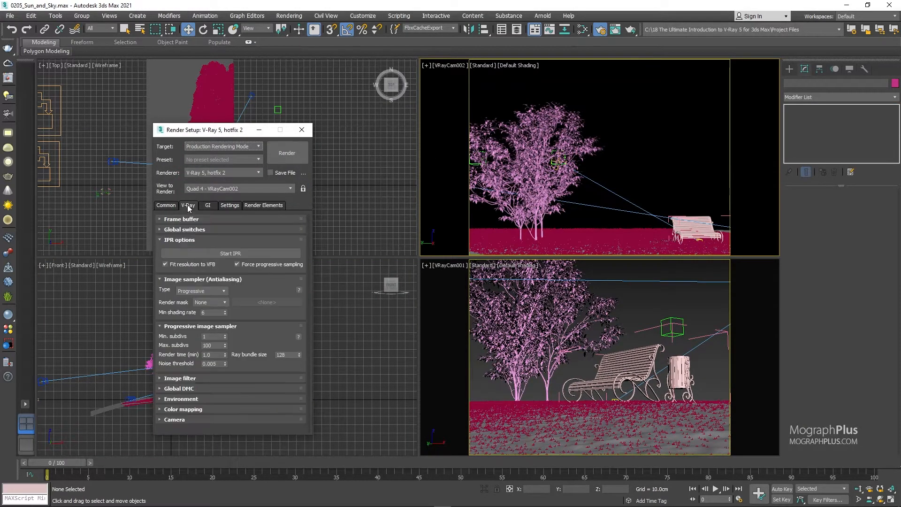
left_click(226, 255)
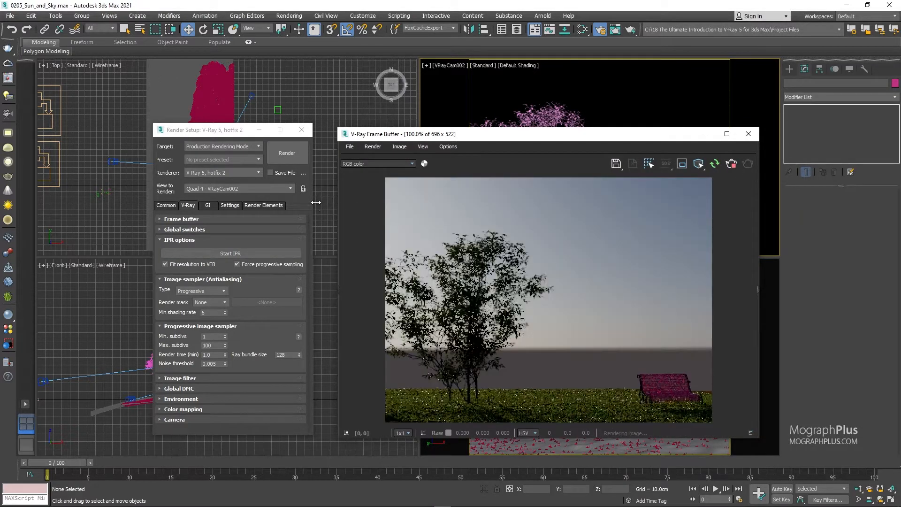
left_click(303, 188)
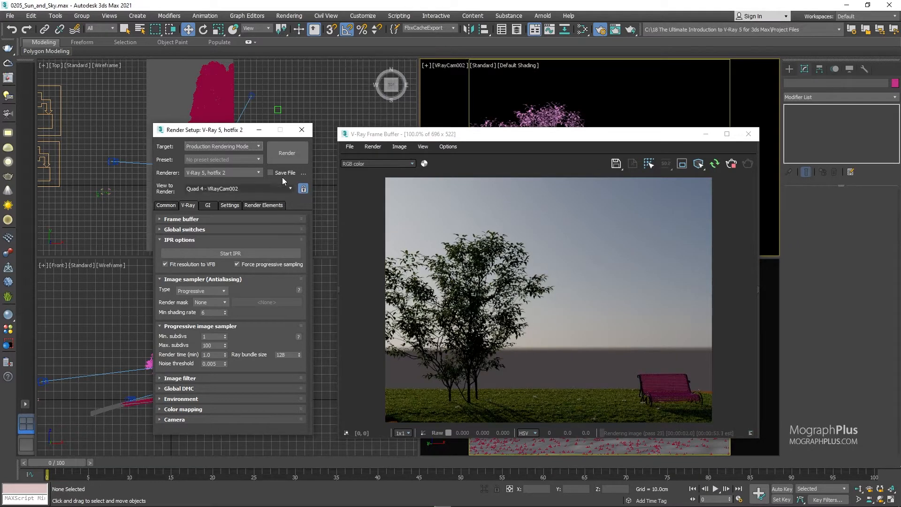
left_click(302, 130)
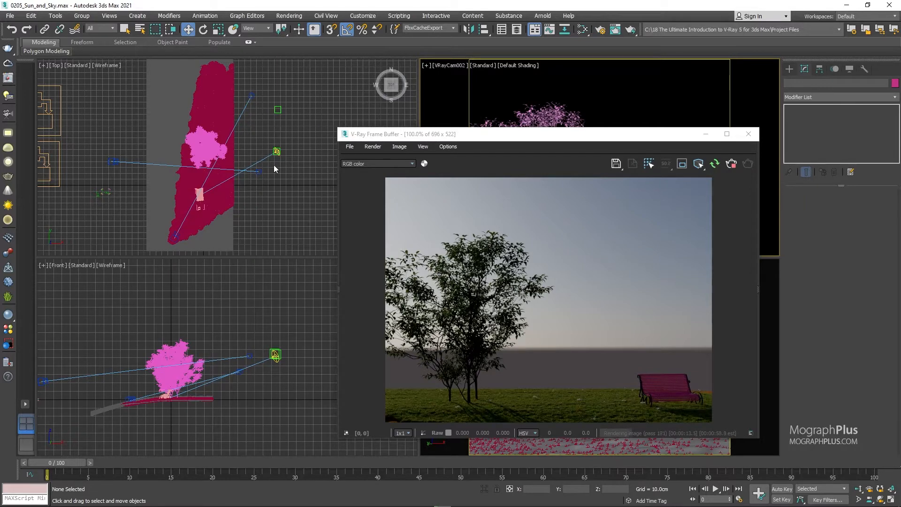
Select the sun in the Top view and move it in two stages to a Y position of about -411 cm.
left_click(277, 152)
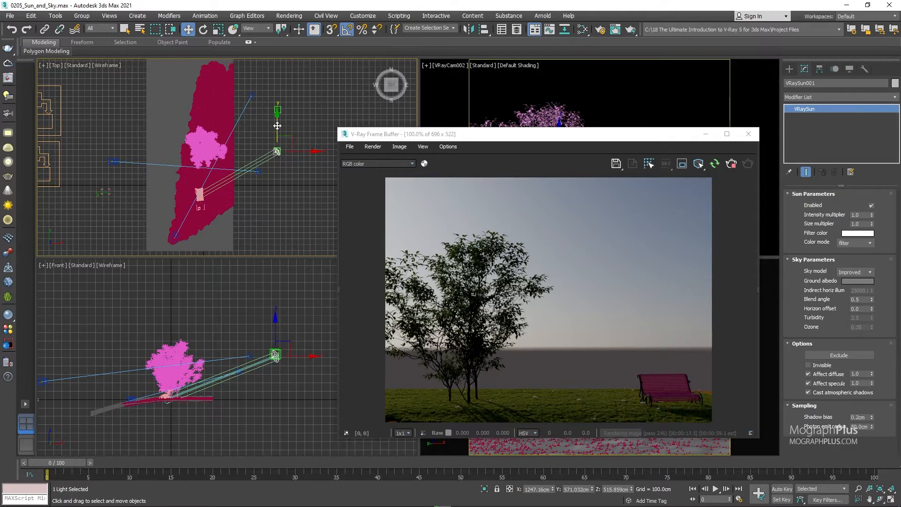
left_click_drag(277, 126, 291, 174)
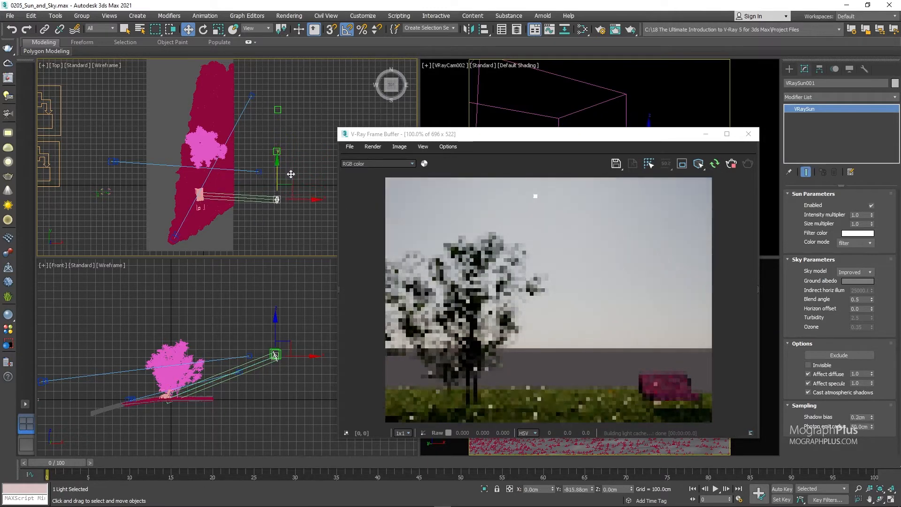
left_click_drag(291, 174, 297, 183)
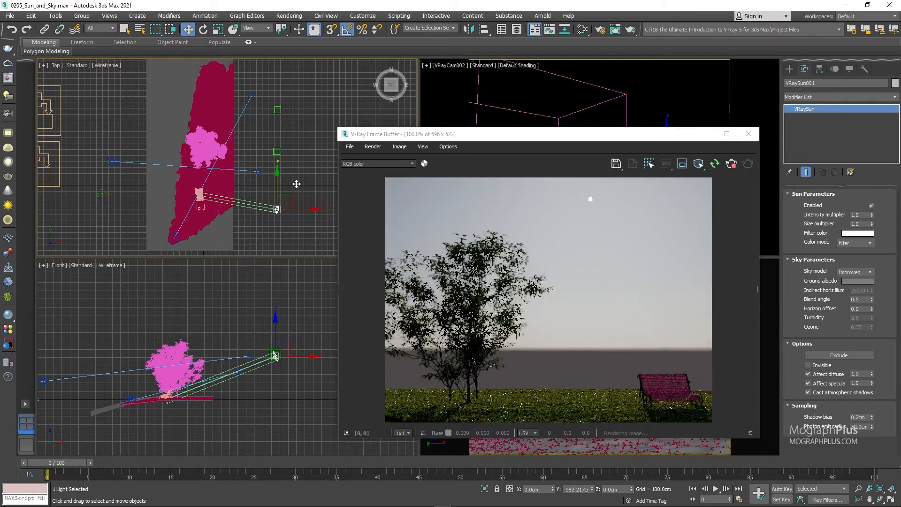
middle_click(252, 331)
middle_click_drag(230, 316, 206, 305)
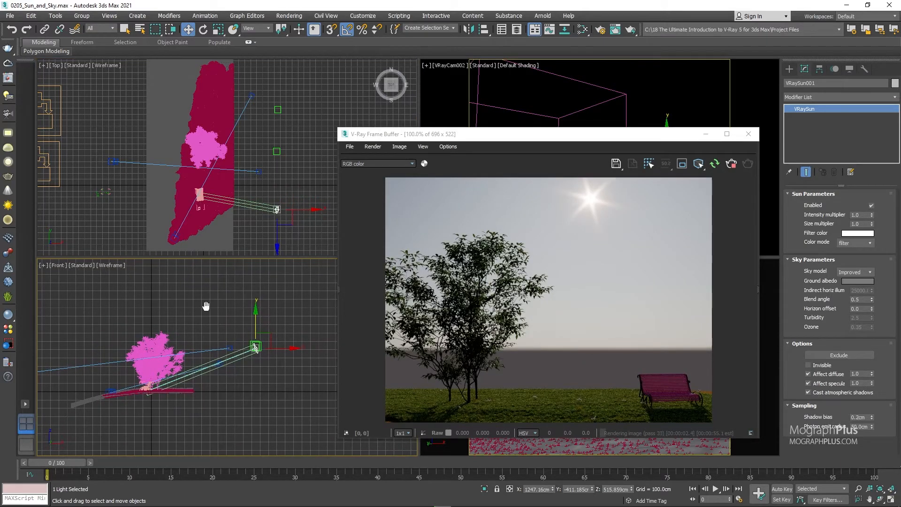
Turn off the bloom/glare effect in the frame buffer's Lens Effects layer and collapse the layer list.
left_click(758, 260)
left_click(668, 184)
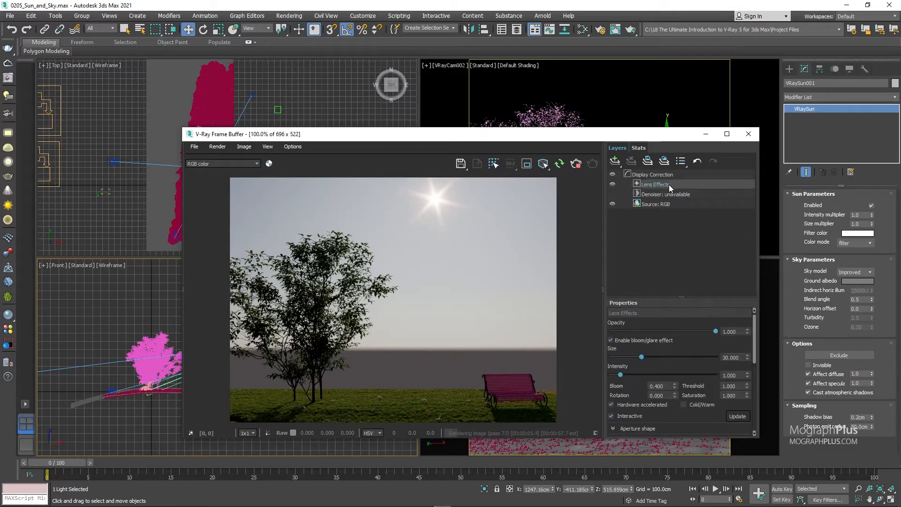
left_click(618, 342)
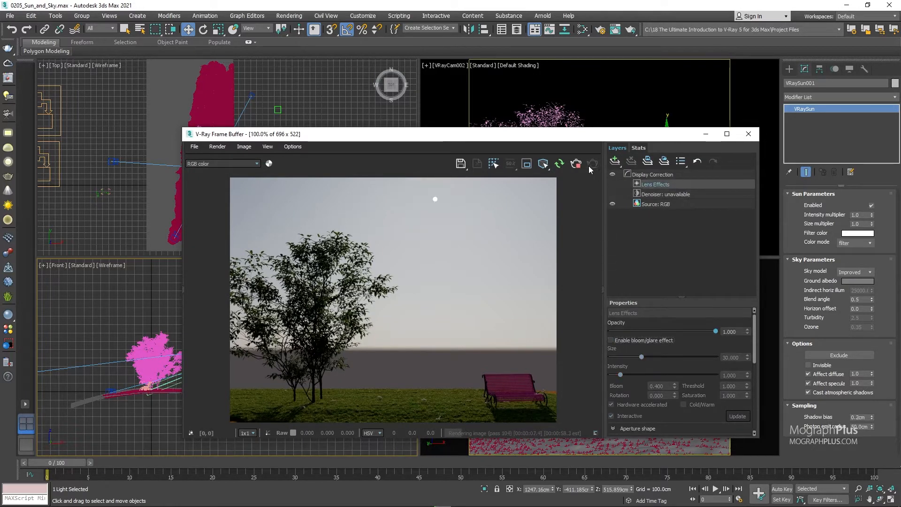
left_click(603, 205)
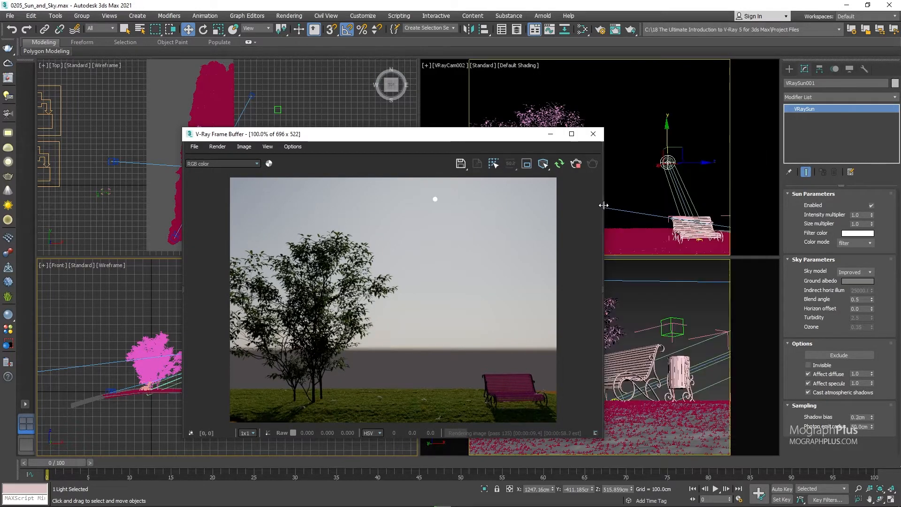
Move the sun in the Front view to almost overhead at Z about 1287 cm, and back down to X about 974, Z about 703 cm.
left_click_drag(448, 144, 679, 142)
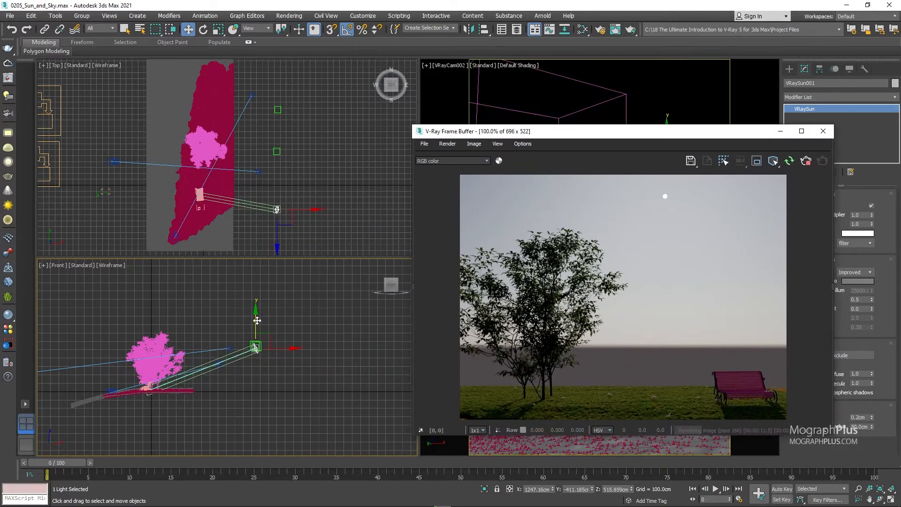
left_click_drag(254, 323, 166, 271)
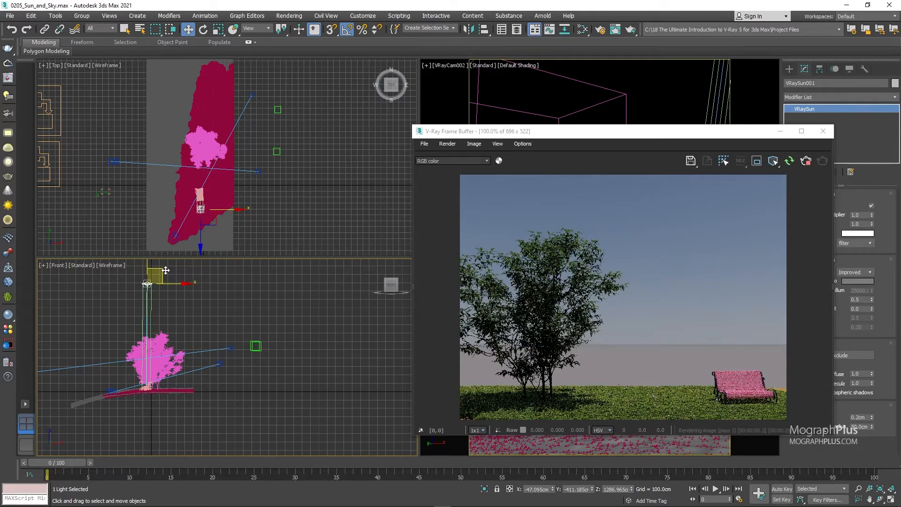
left_click_drag(165, 270, 246, 318)
Close the finished render, start an interactive render of the VRayCam001 view and lock it as the view to render.
left_click_drag(663, 132, 564, 143)
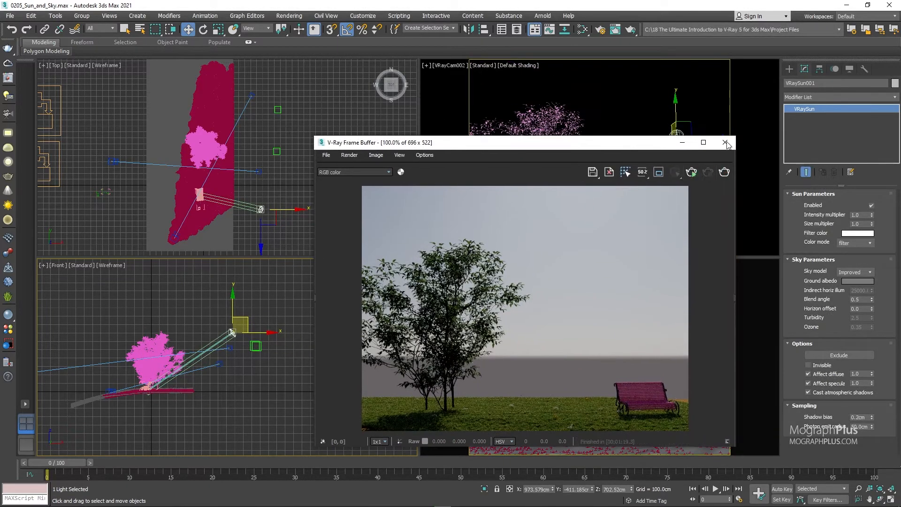
left_click(726, 143)
left_click(702, 306)
left_click(600, 30)
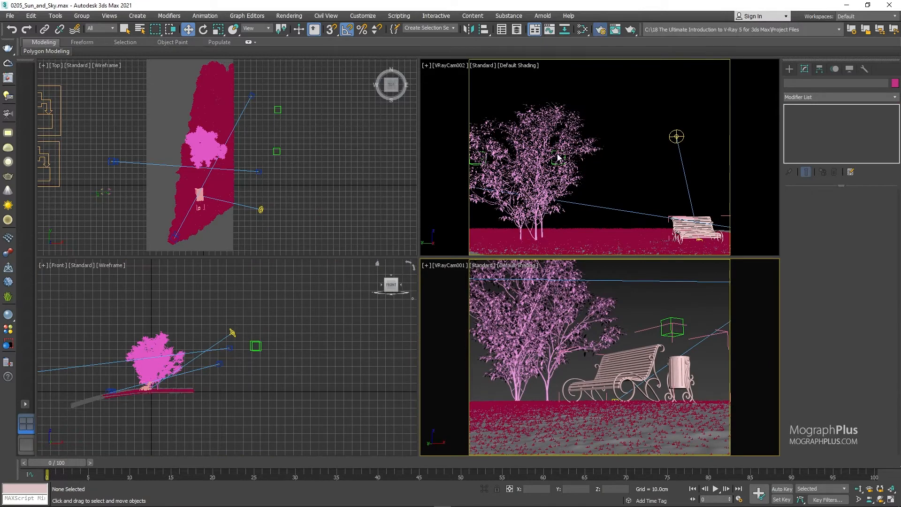
left_click(234, 253)
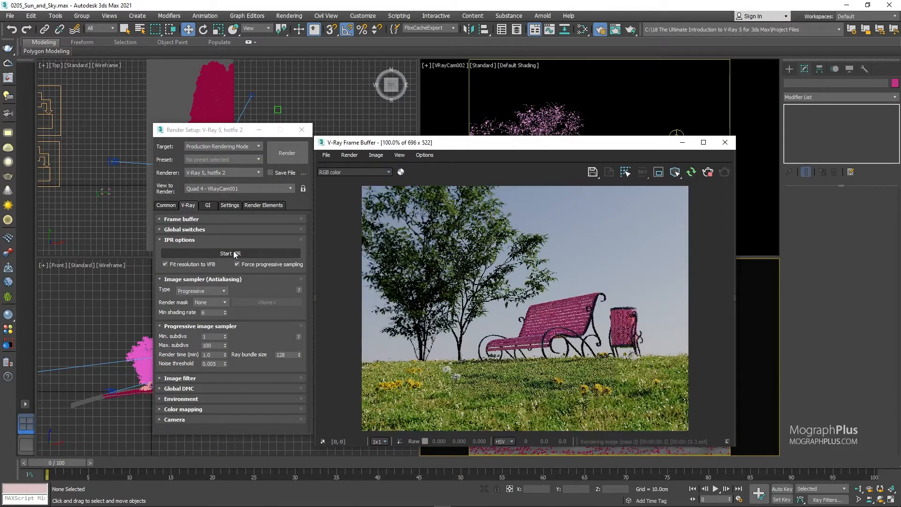
left_click(303, 188)
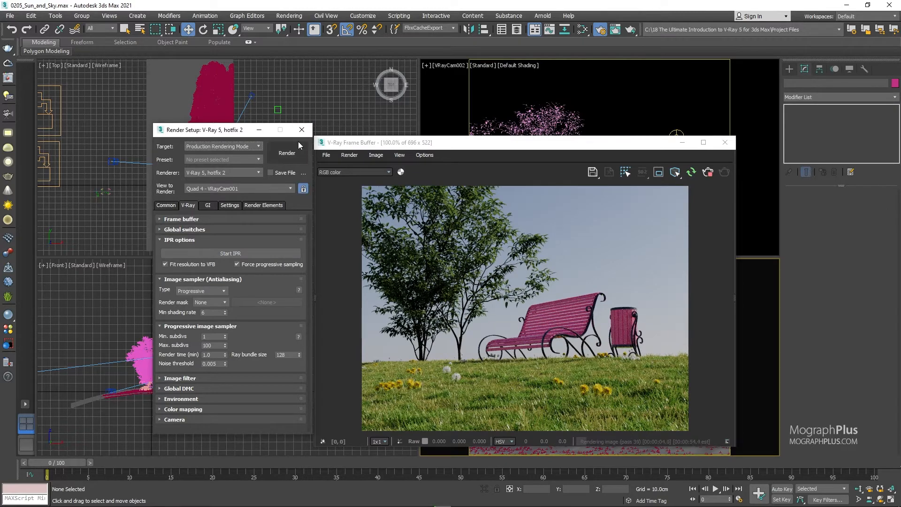
left_click_drag(536, 145, 567, 161)
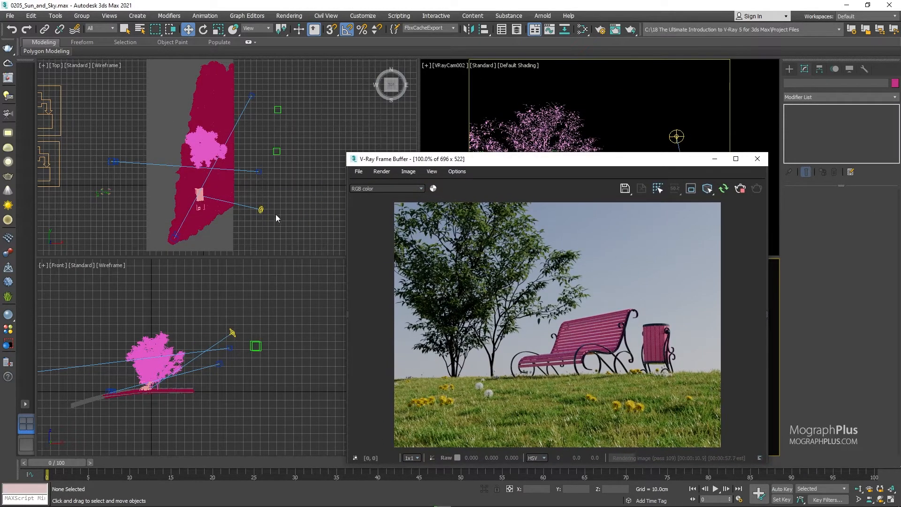
Select the sun and align it to Dummy001 in X, Y and Z position, pivot point to pivot point.
left_click(261, 210)
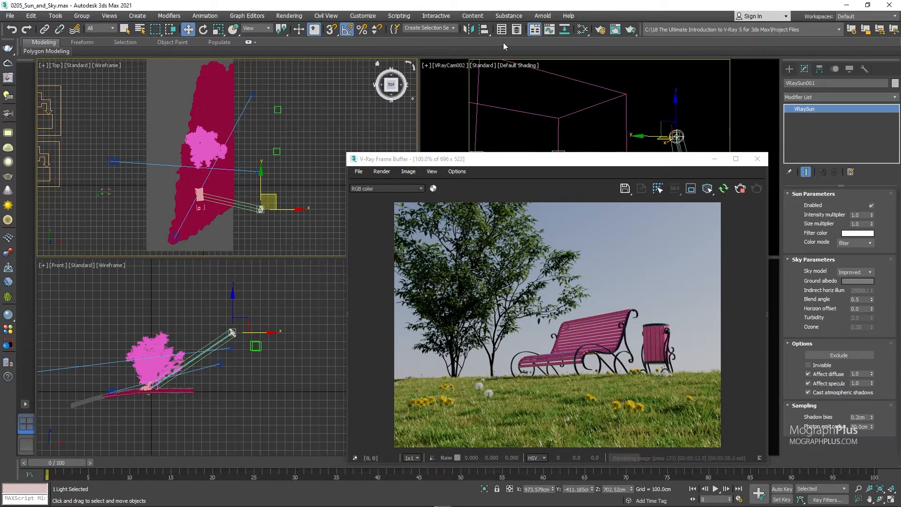
left_click(483, 29)
left_click(277, 151)
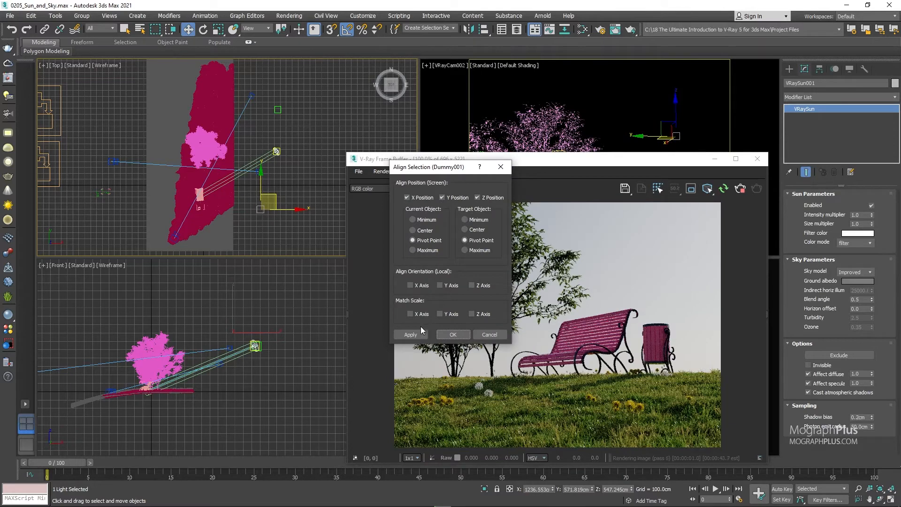
left_click(451, 335)
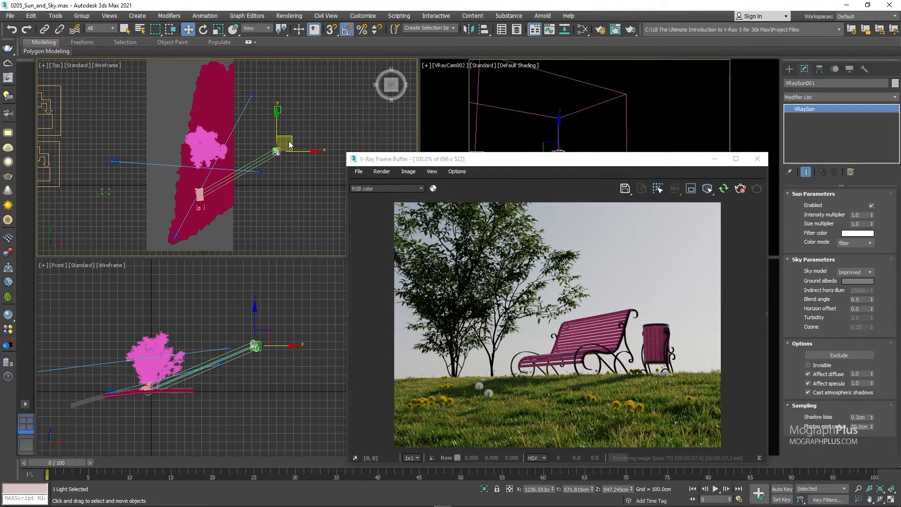
Move the sun behind the tree and around to the front of the bench in the Top view, and lower it to Z about 144 cm.
left_click_drag(292, 138, 228, 71)
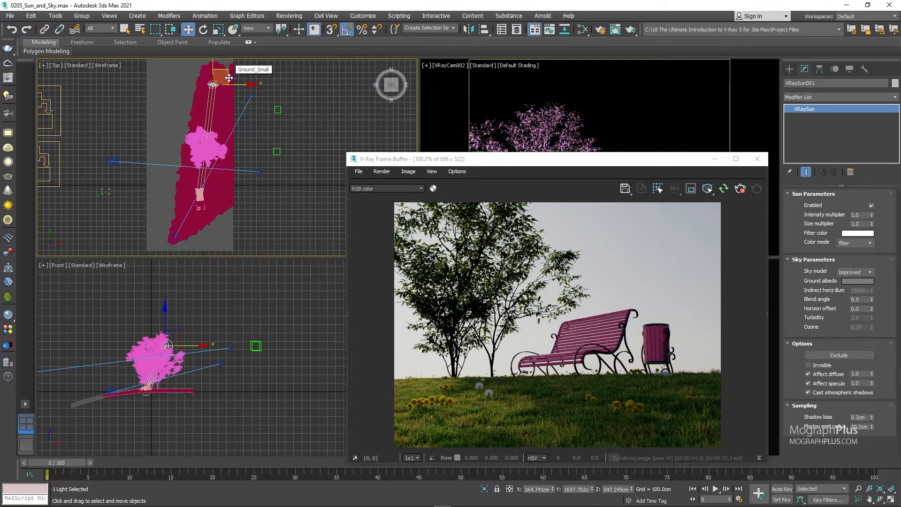
left_click_drag(229, 78, 227, 234)
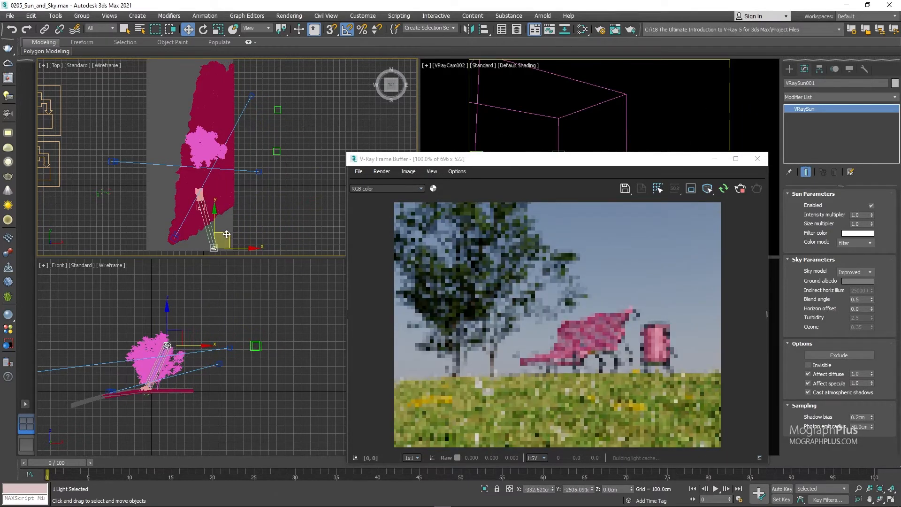
right_click(233, 344)
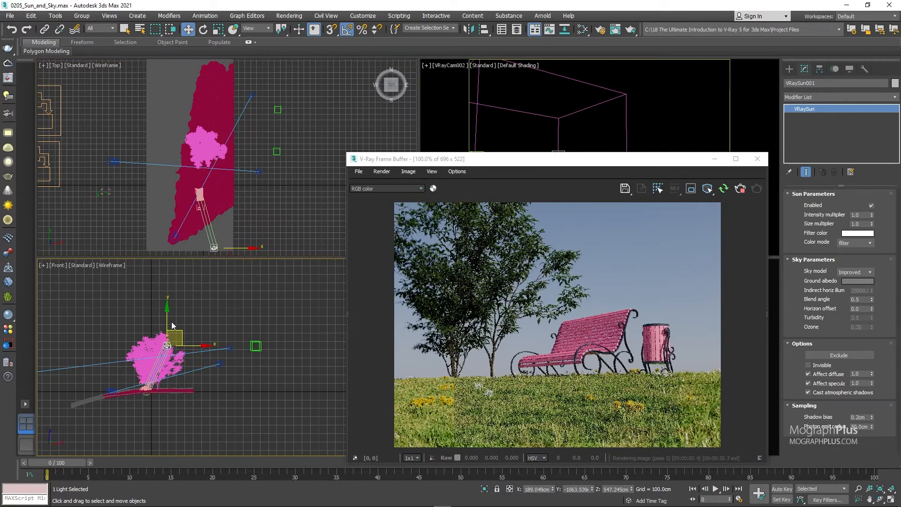
left_click_drag(171, 322, 171, 349)
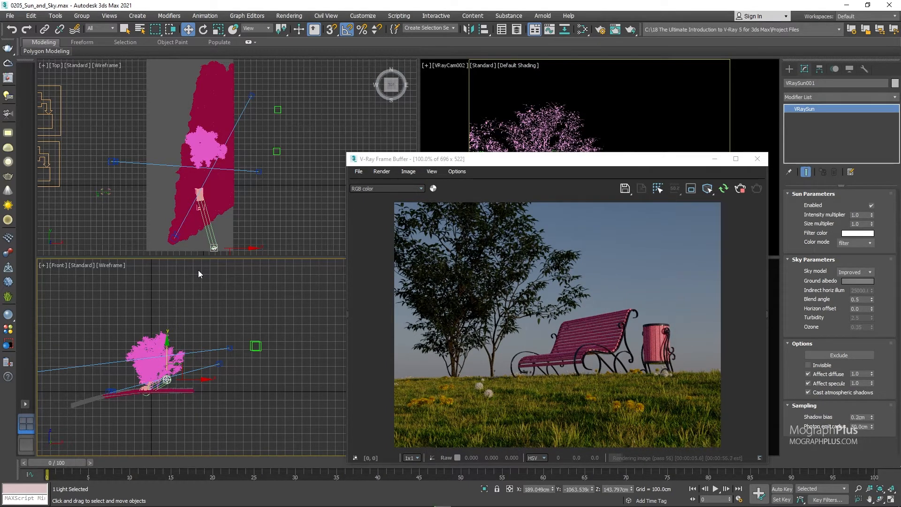
Align the sun to Dummy003 in X, Y and Z position, pivot point to pivot point.
left_click(485, 32)
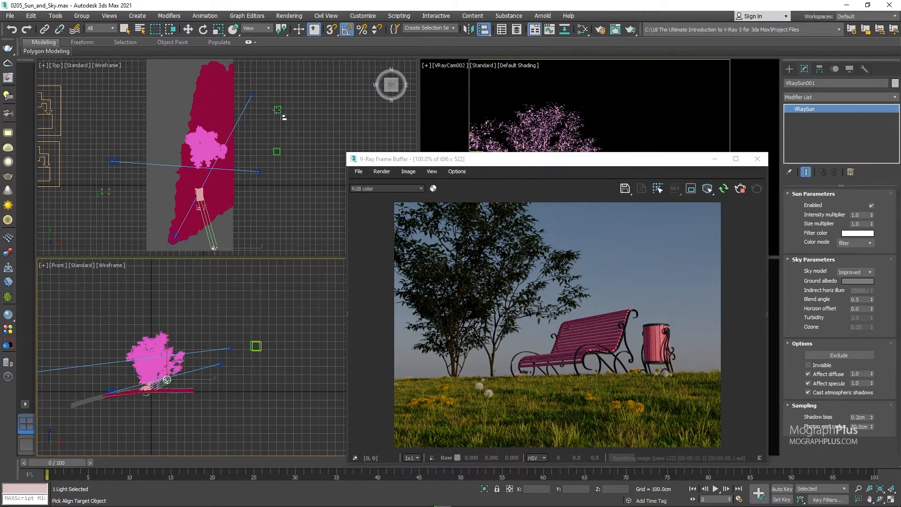
left_click(277, 109)
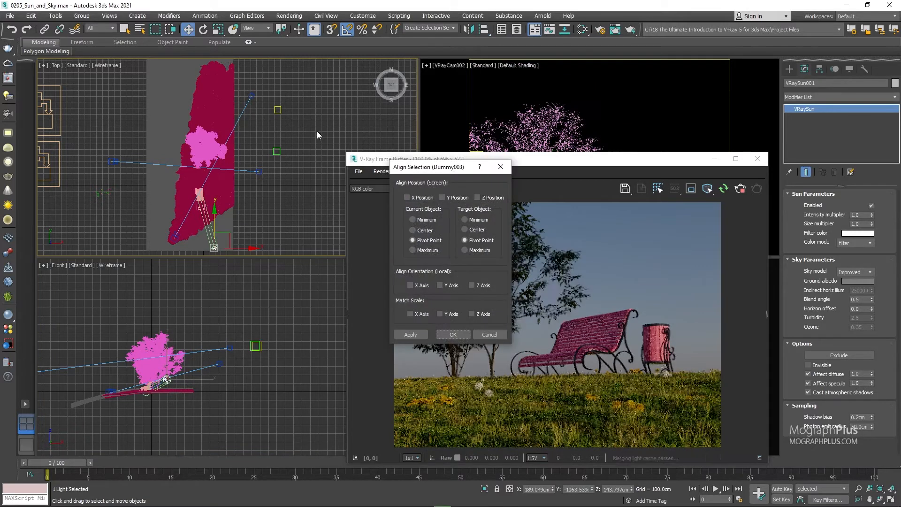
left_click(424, 197)
left_click(454, 197)
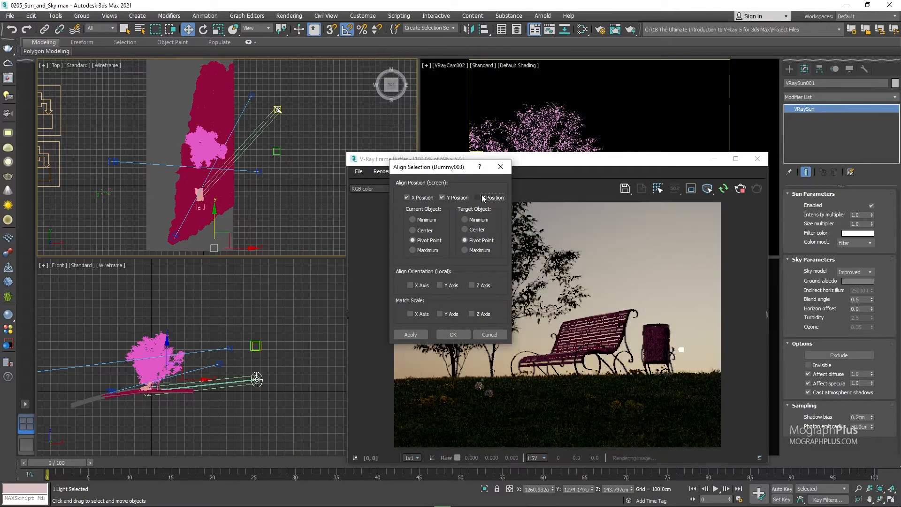
left_click(487, 197)
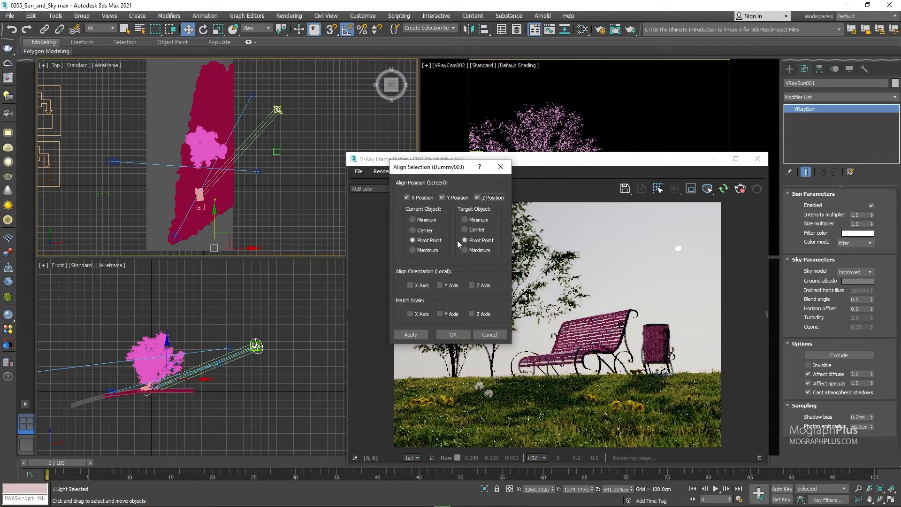
left_click(451, 337)
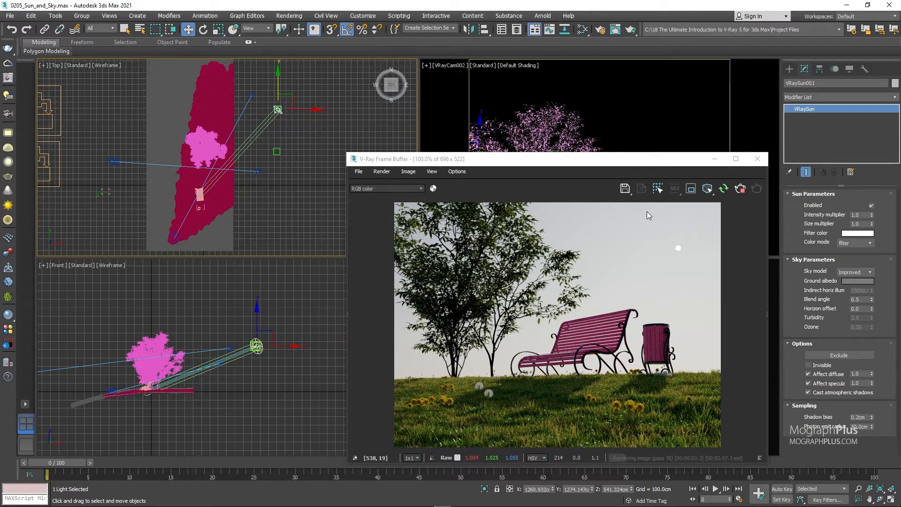
Enlarge the interactive render to 858 x 644 and add a Hue / Saturation layer with saturation set to -0.100.
left_click_drag(344, 154, 294, 94)
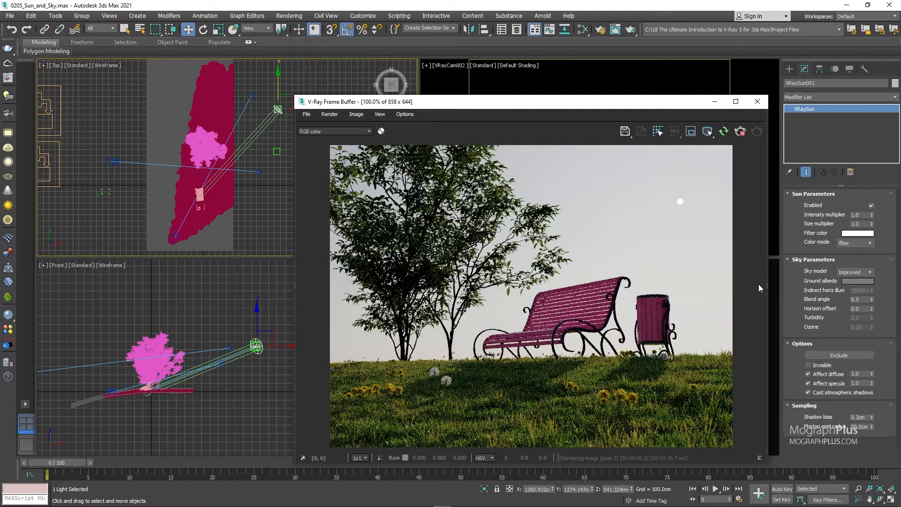
left_click(766, 285)
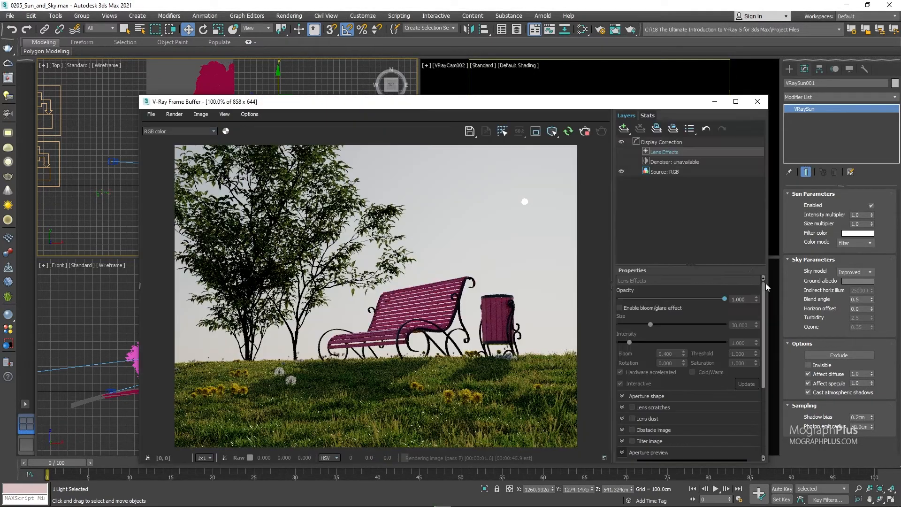
left_click(619, 129)
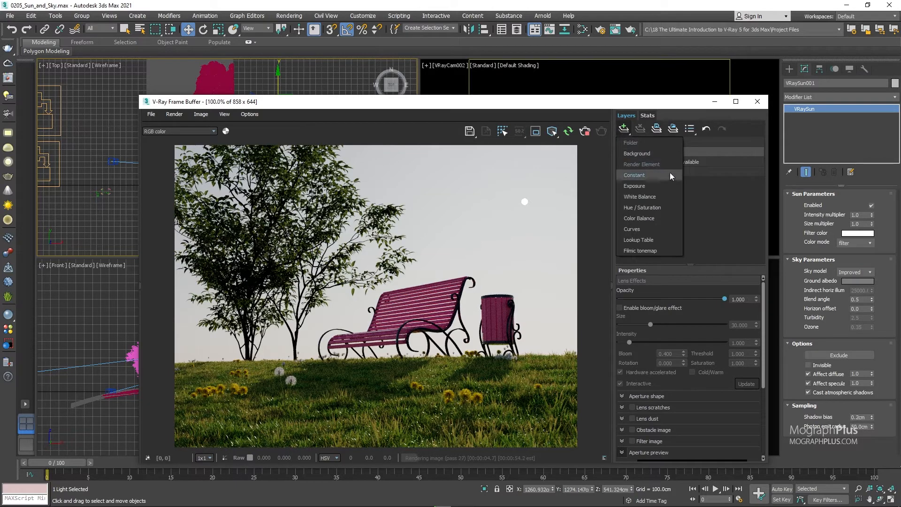
left_click(661, 207)
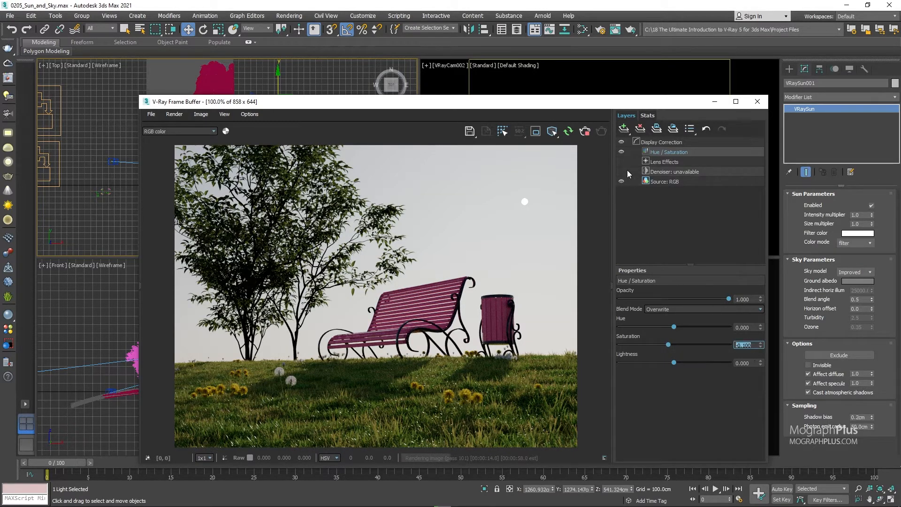
Examine the Display Correction layer's OCIO file and colour space settings, and collapse the layer list.
left_click(660, 143)
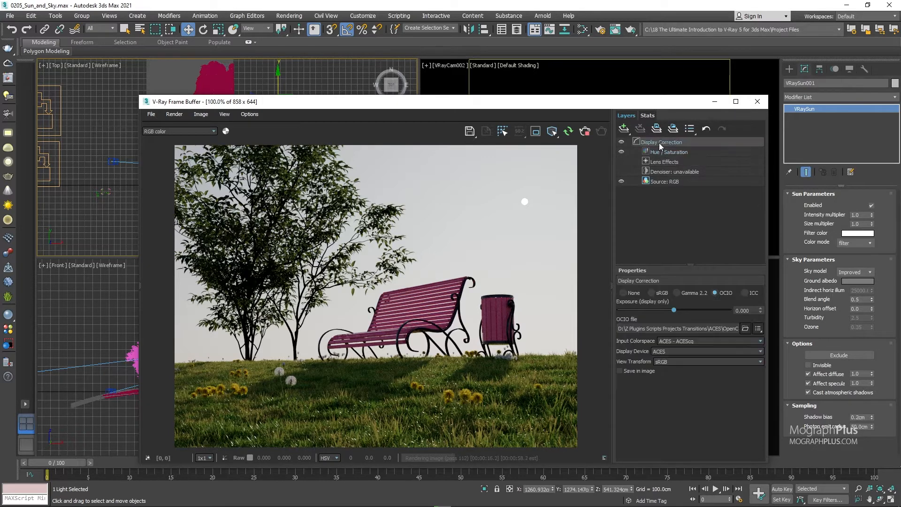
left_click_drag(730, 331, 779, 330)
left_click(714, 329)
left_click(613, 218)
left_click_drag(457, 108, 611, 100)
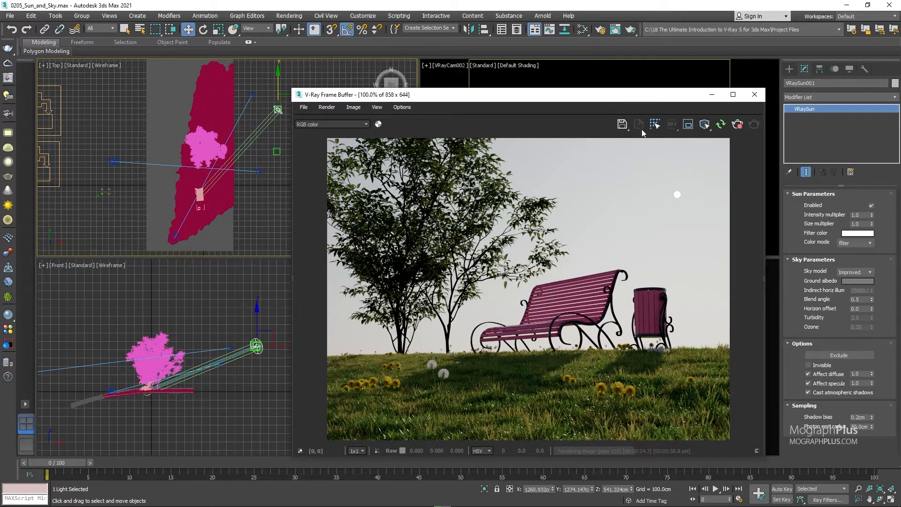
Turn the sun off, on and off again to compare the scene with and without its direct light.
left_click(870, 207)
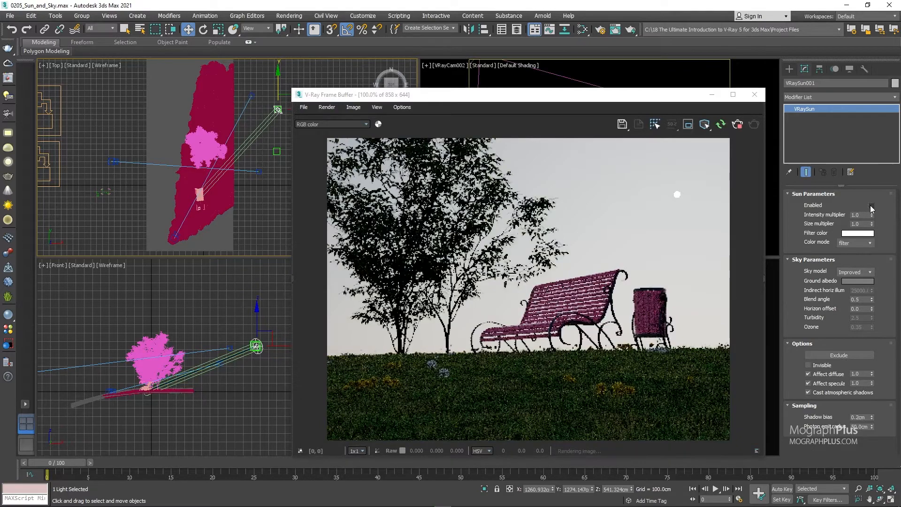
left_click(871, 206)
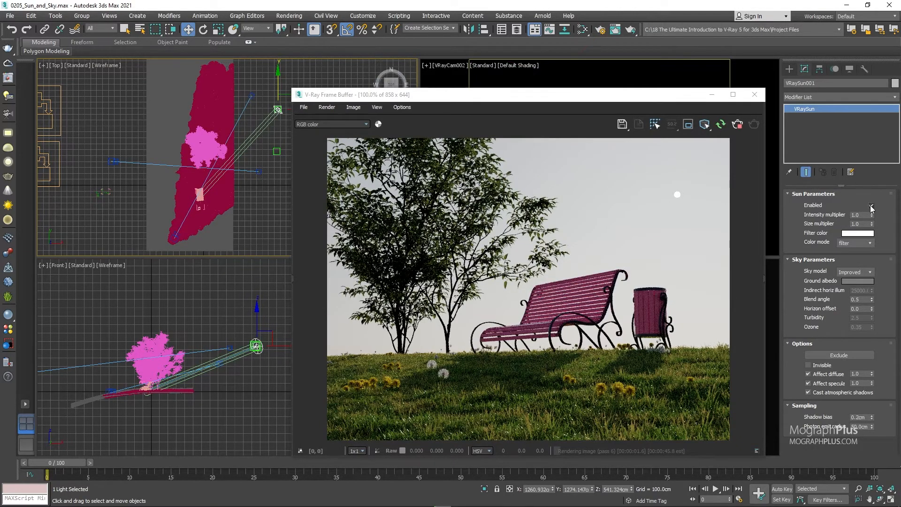
left_click(870, 206)
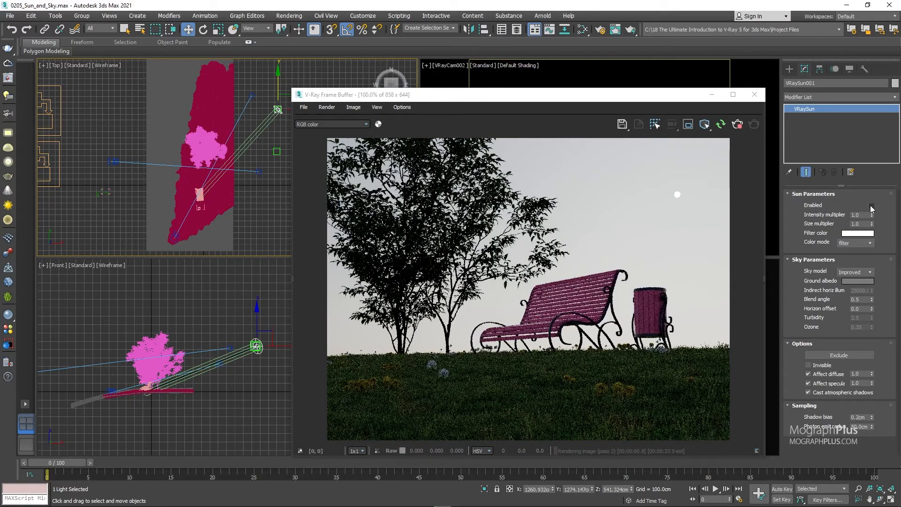
Turn the sun back on and test its intensity multiplier at 3.0 and 0.2 before returning it to 1.0.
left_click(871, 207)
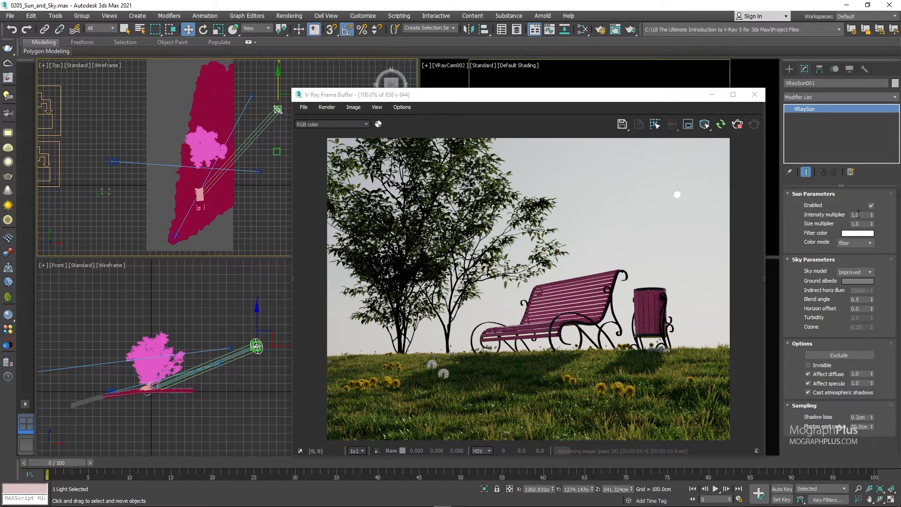
left_click(858, 214)
type("3")
key("Return")
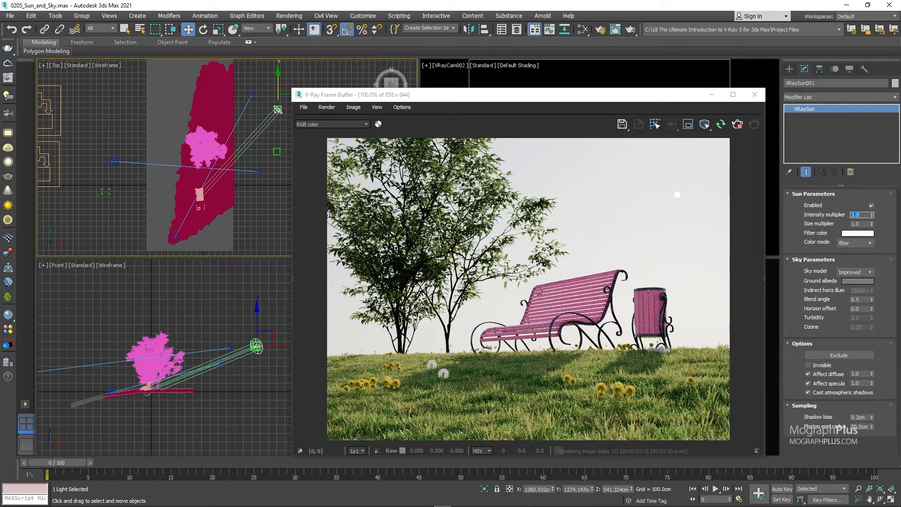
type(".2")
key("Return")
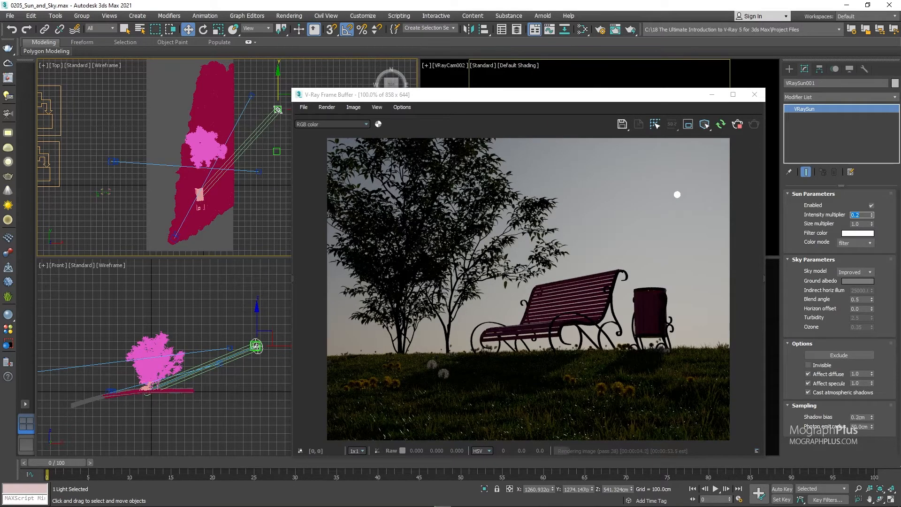
key("Return")
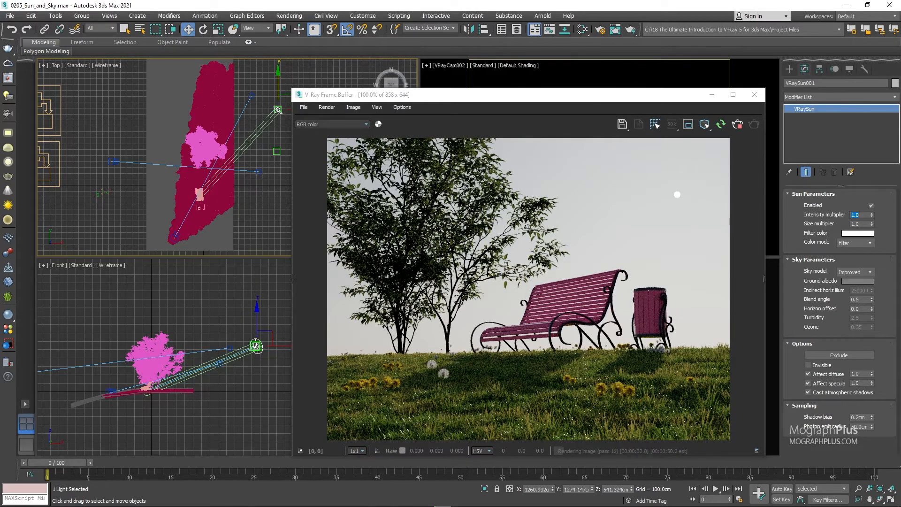
Select the VRayCam001 camera and examine its exposure mode and exposure value settings.
left_click_drag(688, 100, 313, 105)
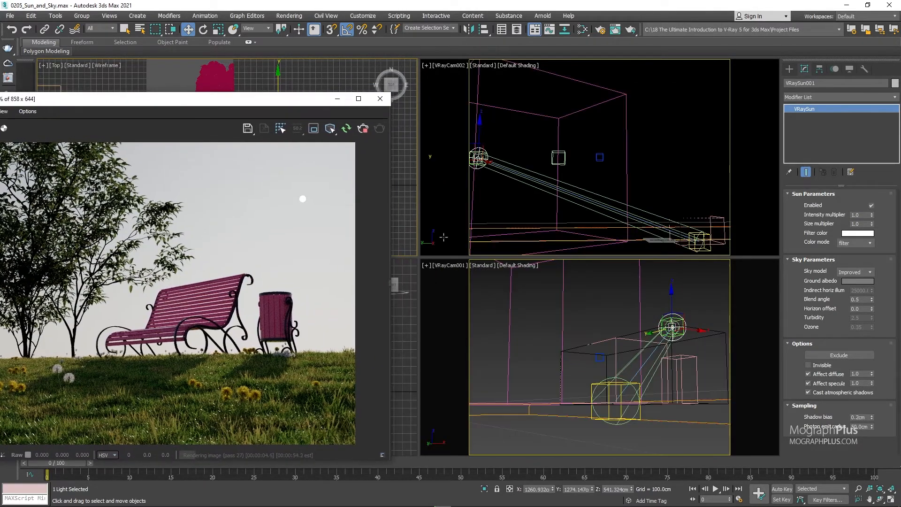
left_click(444, 266)
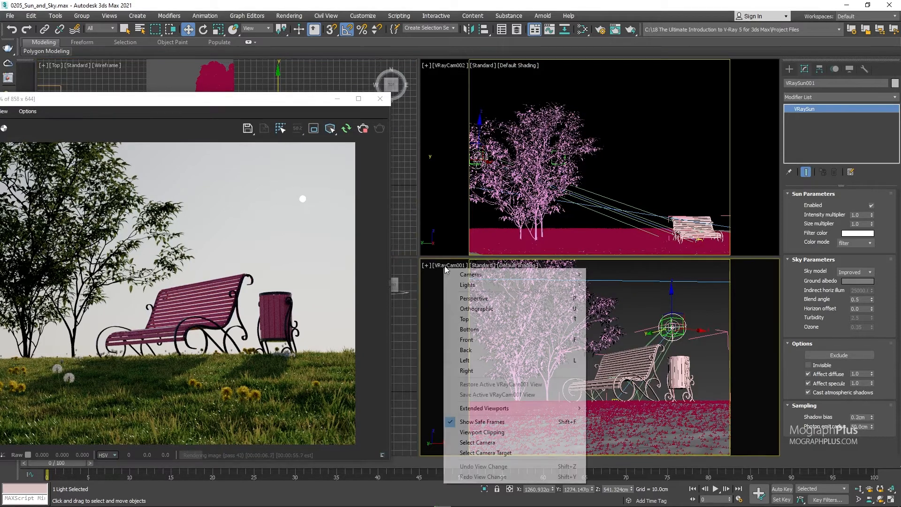
left_click(474, 442)
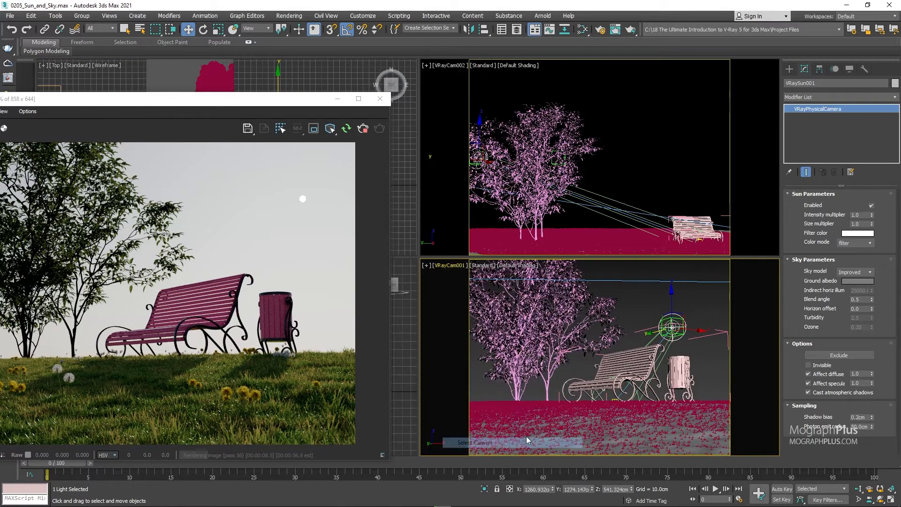
scroll(822, 332, "down", 3)
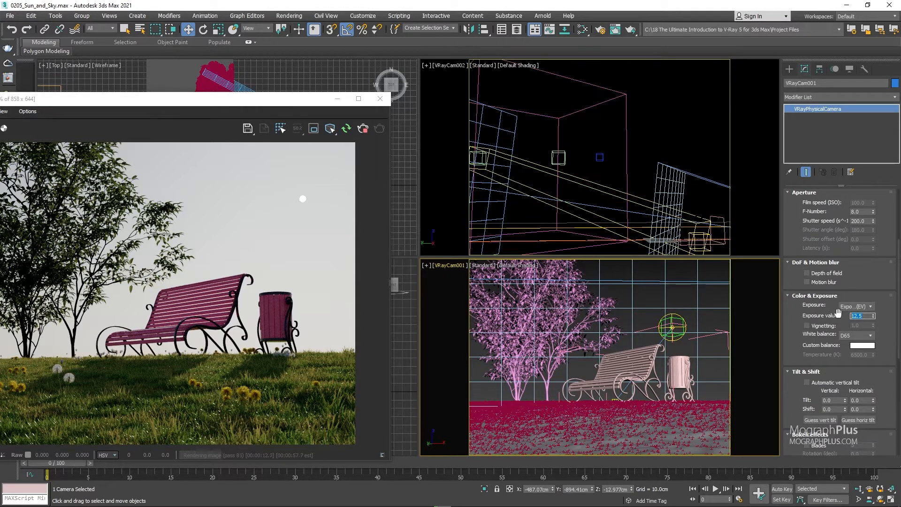
left_click(863, 306)
left_click(863, 328)
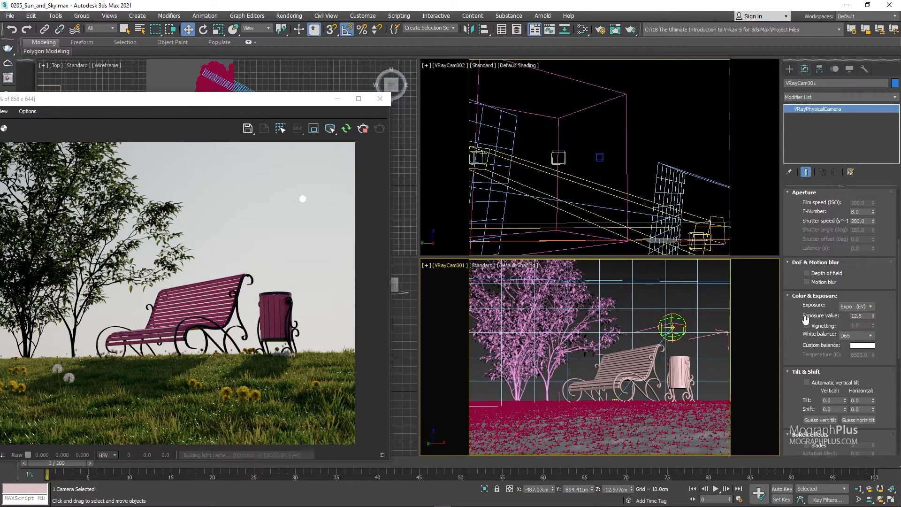
left_click_drag(249, 104, 629, 98)
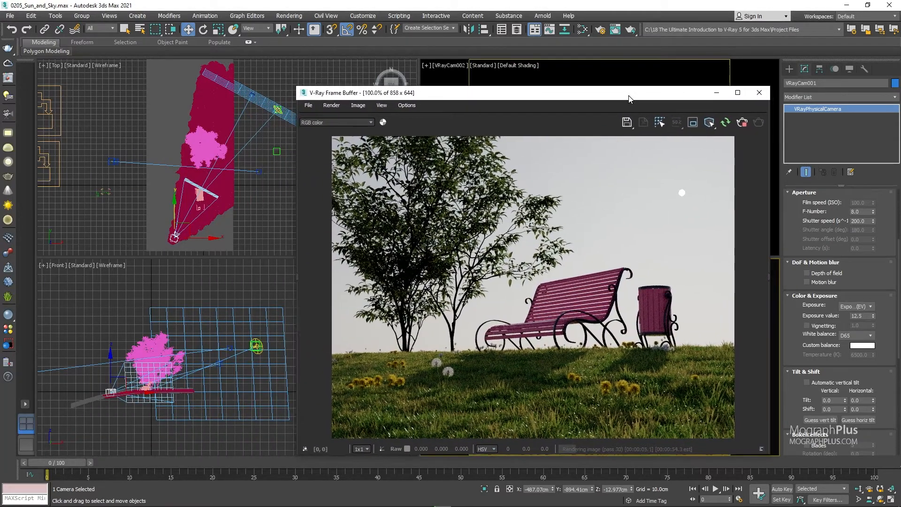
Select the sun in the Front view and set its size multiplier to 5.0.
left_click(226, 290)
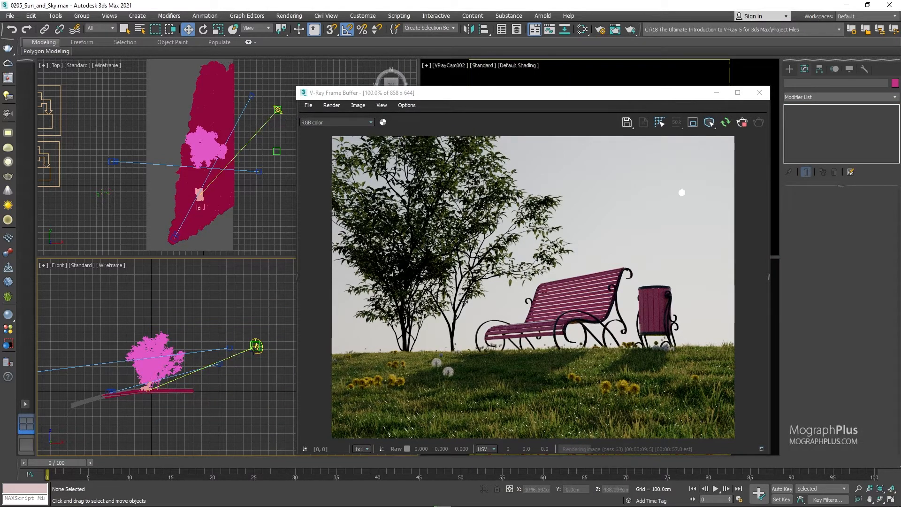
scroll(265, 359, "up", 3)
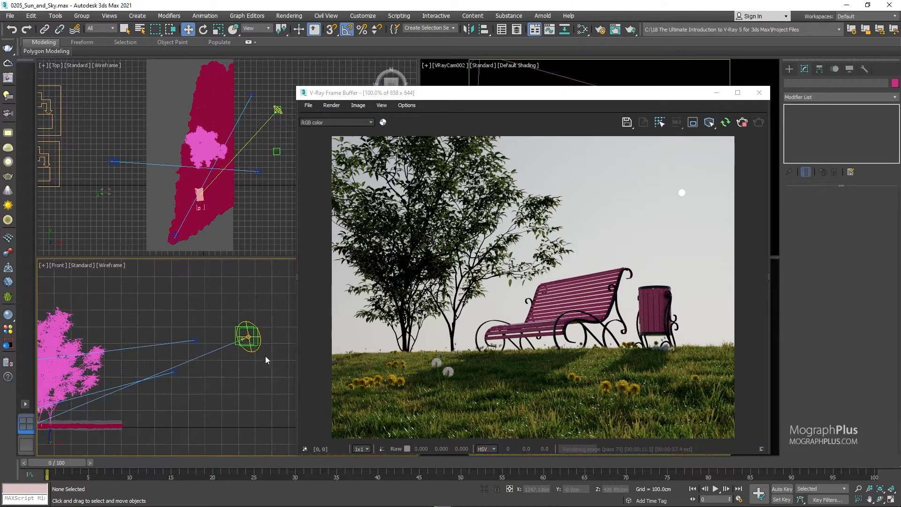
left_click(248, 347)
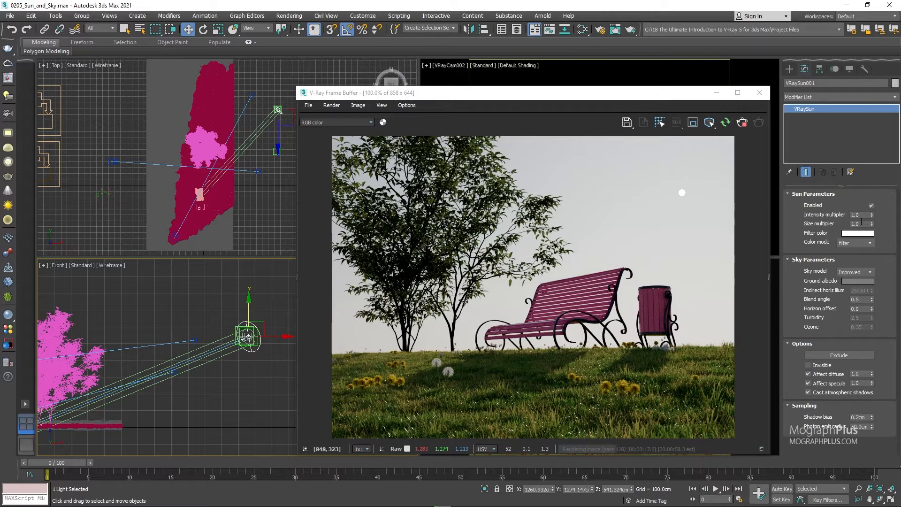
left_click(868, 223)
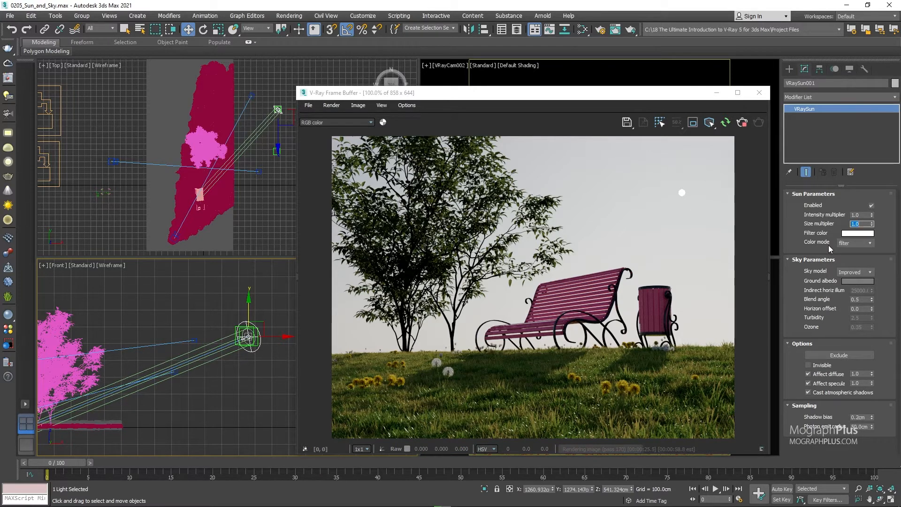
type("5")
key("Return")
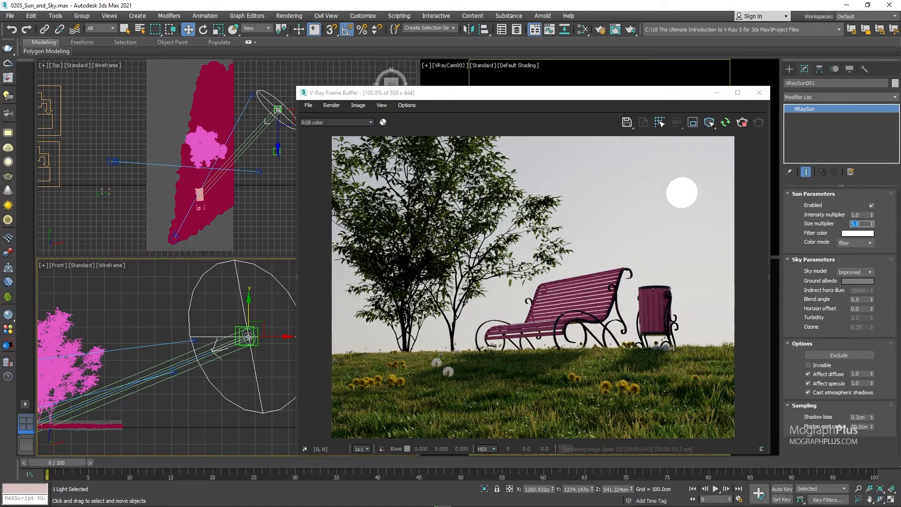
Test the sun's size multiplier at 10.0 and 20.0, and reset it to 1.0.
type("10")
key("Return")
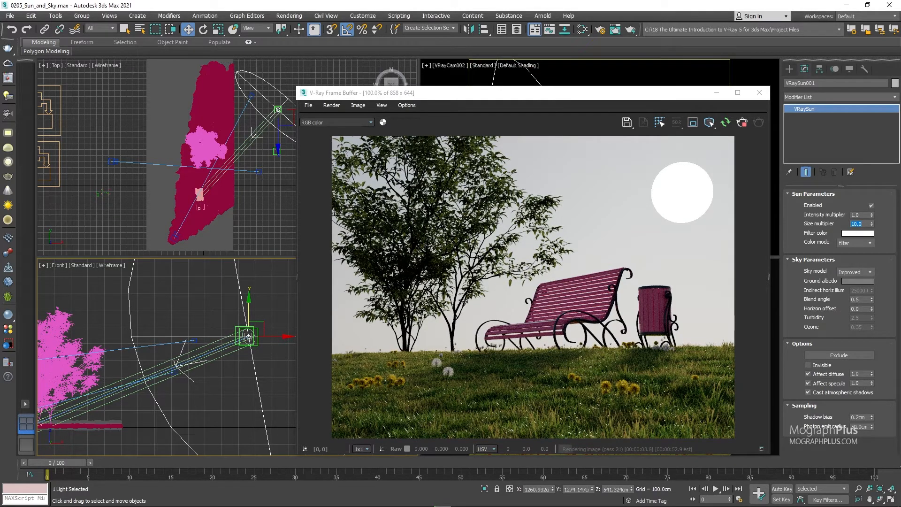
type("20")
key("Return")
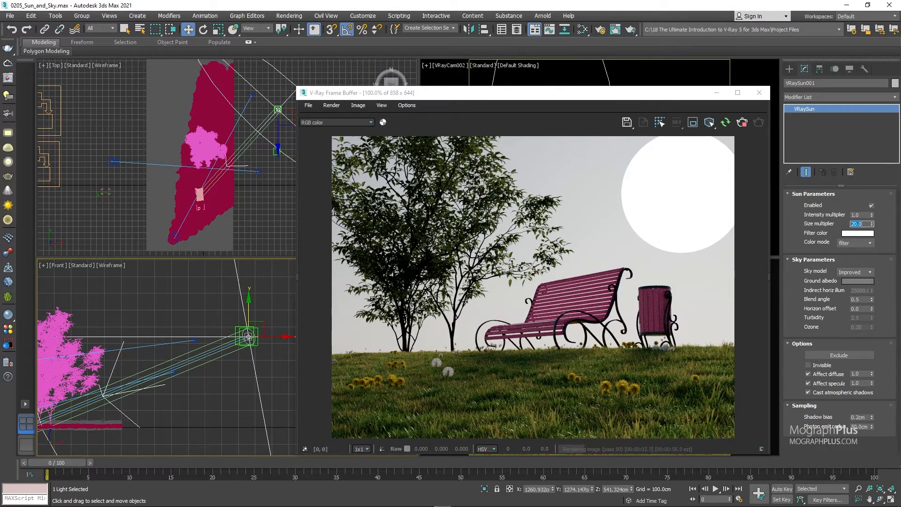
type("1")
key("Return")
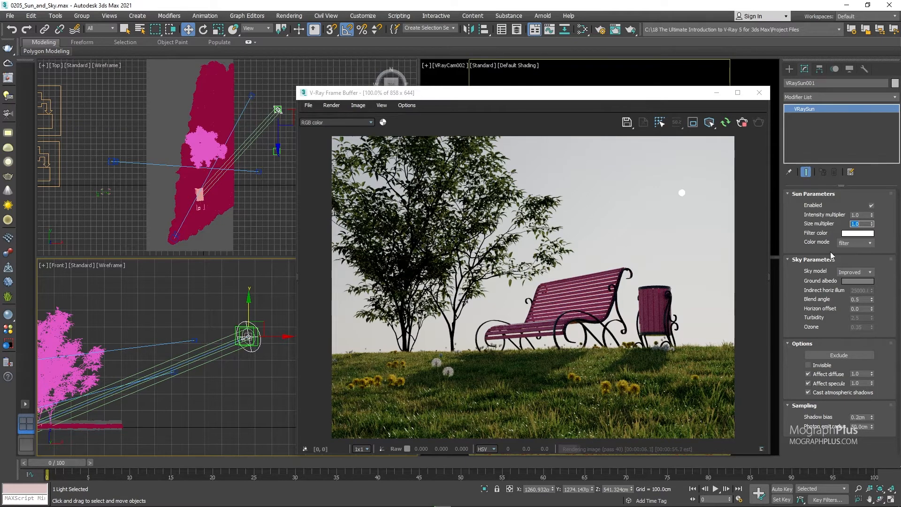
Change the sun's filter color to magenta with hue 221, saturation 240 and value 255, keeping the filter color mode.
left_click(860, 234)
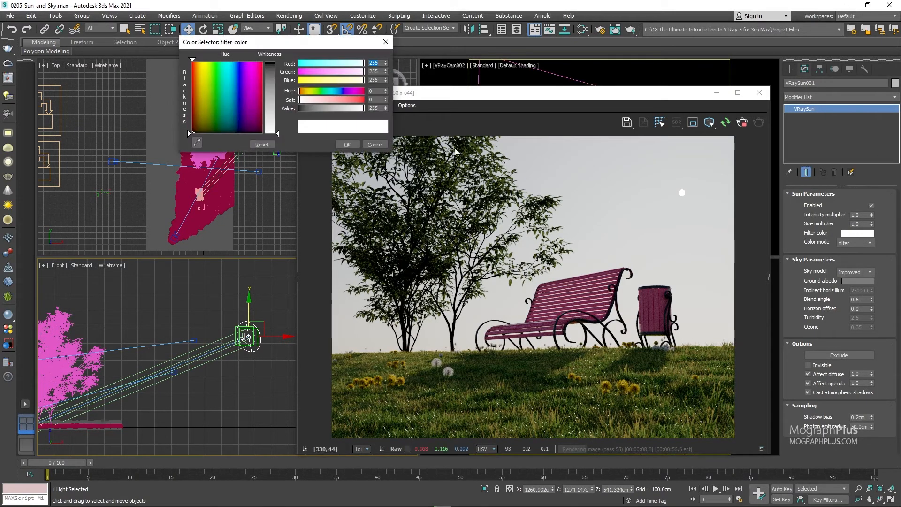
left_click_drag(298, 48, 352, 292)
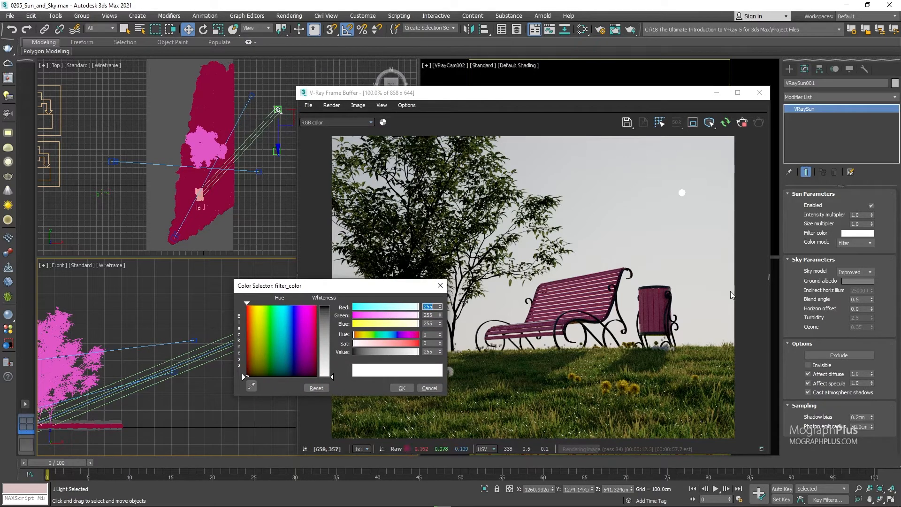
left_click(868, 244)
left_click(867, 251)
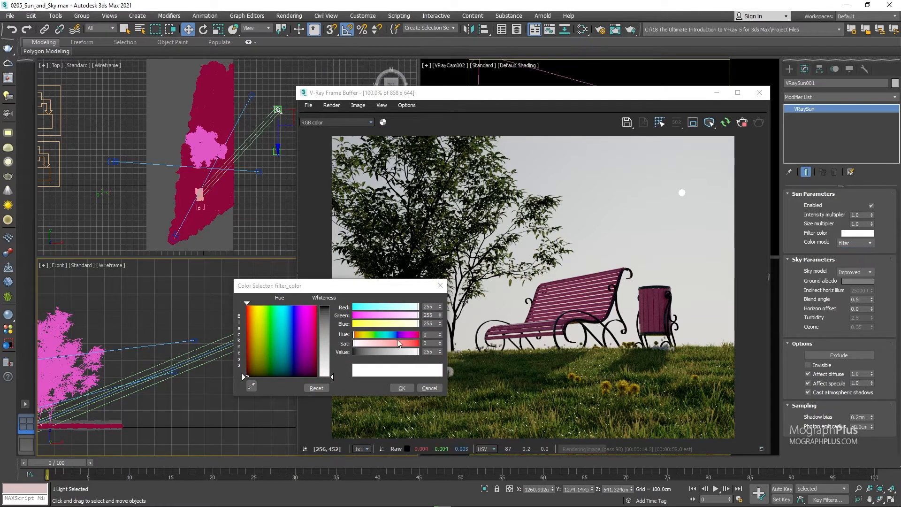
left_click(411, 336)
left_click_drag(410, 334, 414, 335)
left_click(415, 343)
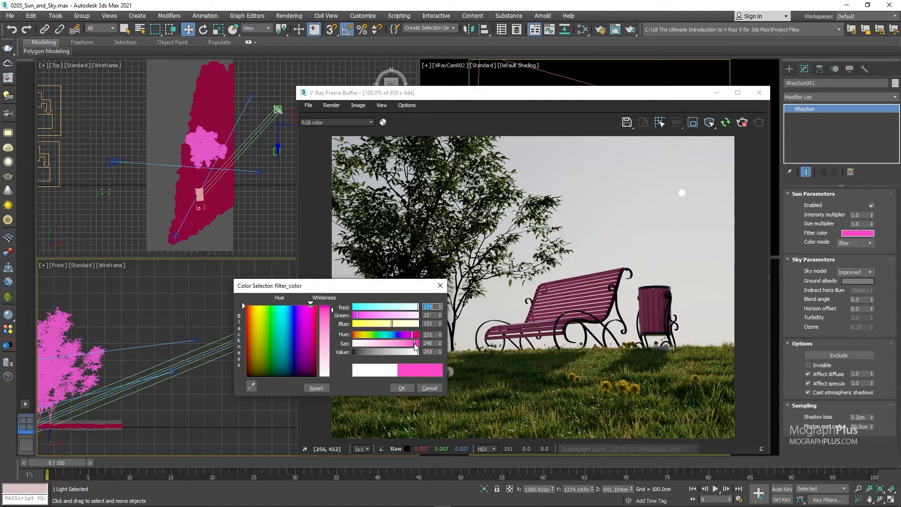
left_click(414, 335)
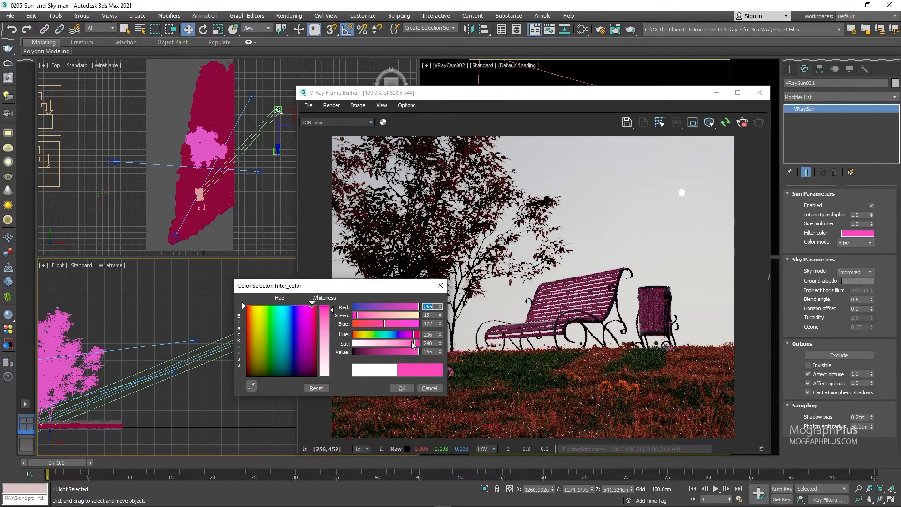
left_click_drag(412, 336, 410, 335)
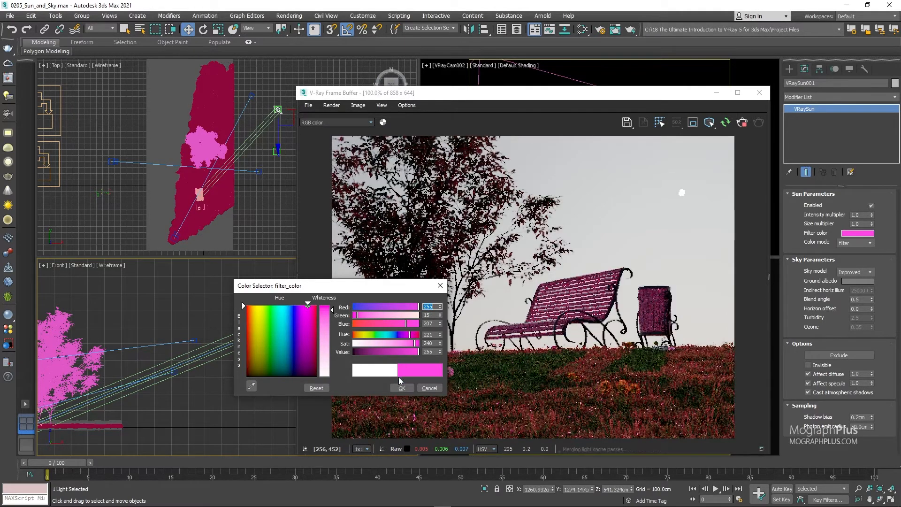
left_click(402, 387)
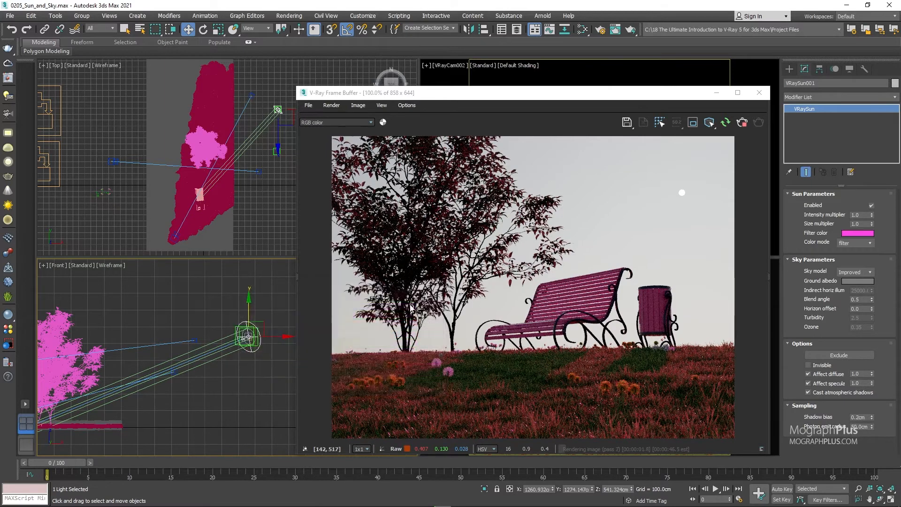
Review the sun's color mode options and restore its filter color to pure white.
left_click(849, 243)
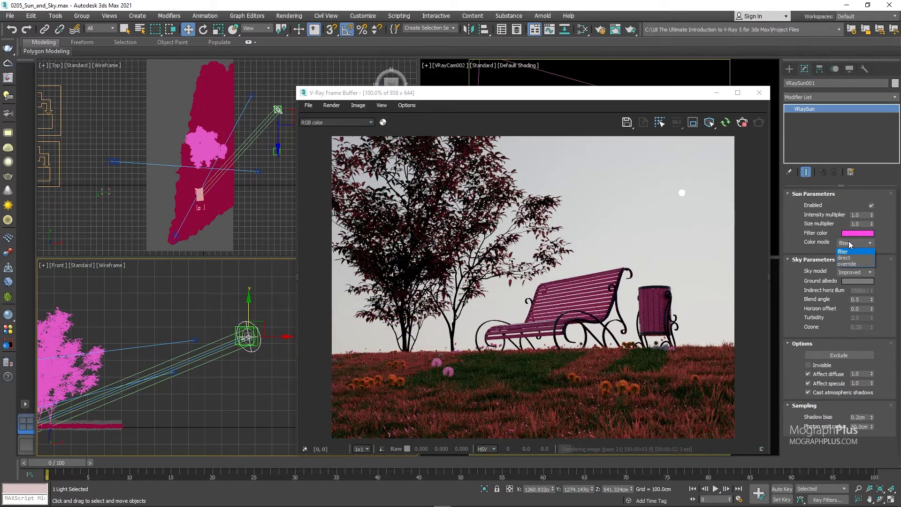
left_click(817, 238)
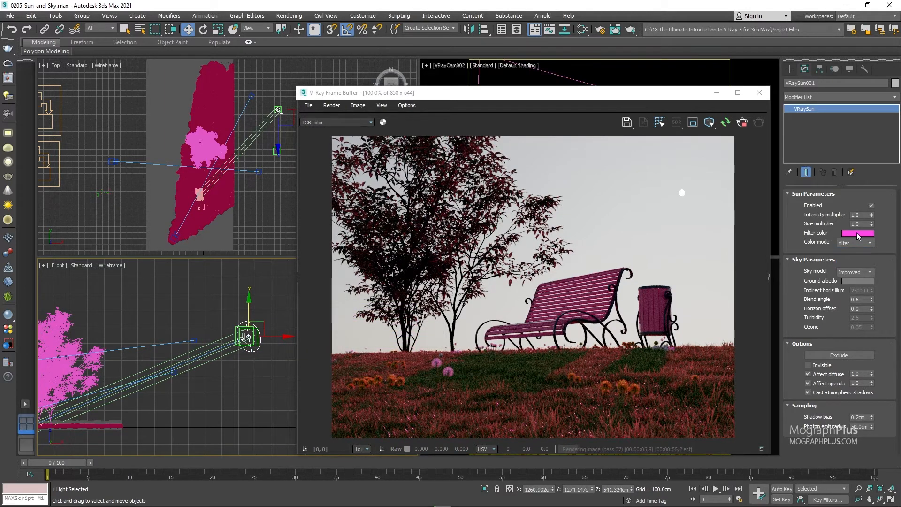
left_click(858, 233)
left_click_drag(332, 311, 332, 377)
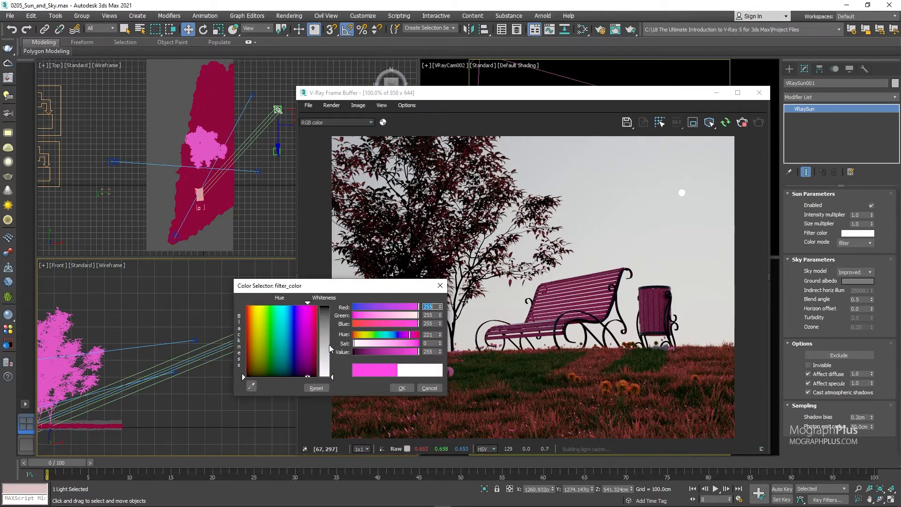
left_click(403, 387)
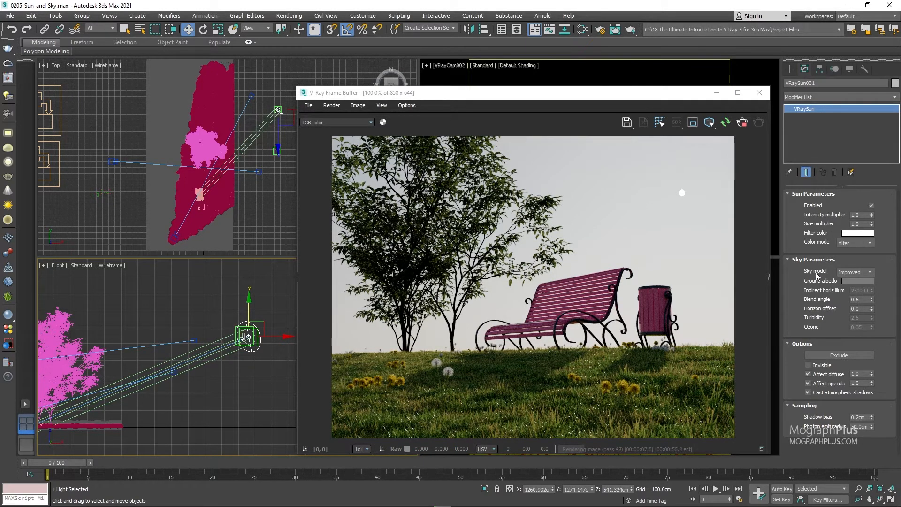
Stop and close the current interactive render, and start a new IPR render from the VRayCam002 view.
left_click(742, 123)
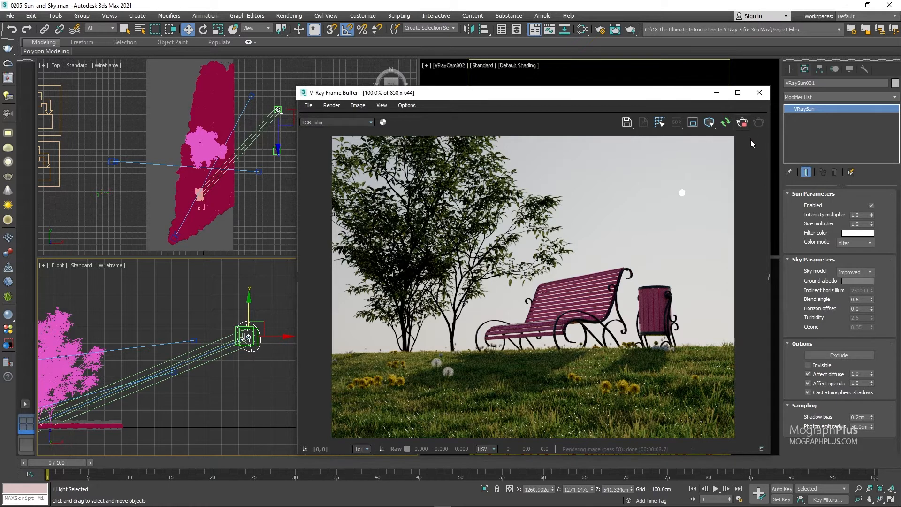
left_click(759, 93)
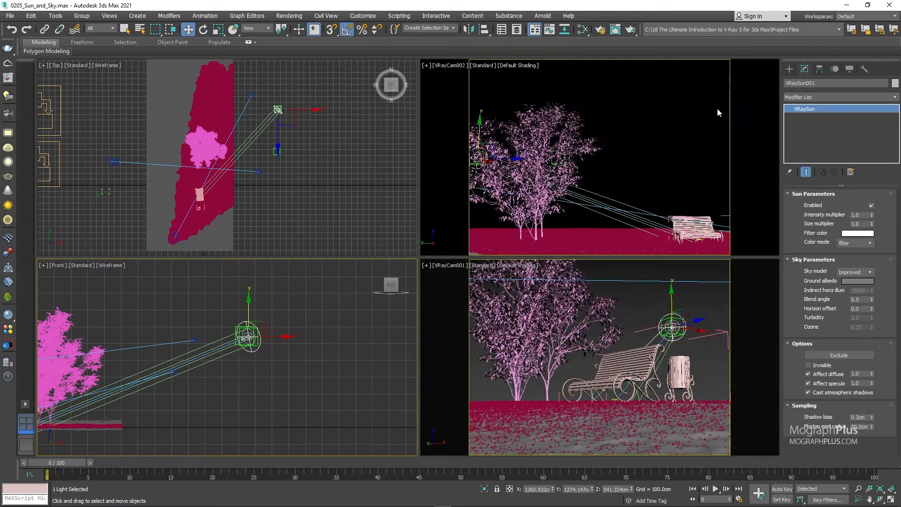
left_click(657, 128)
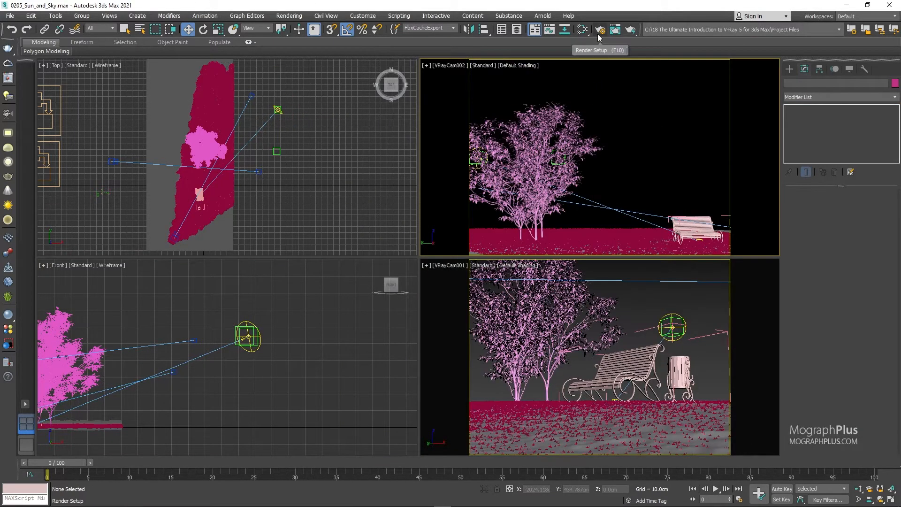
left_click(599, 33)
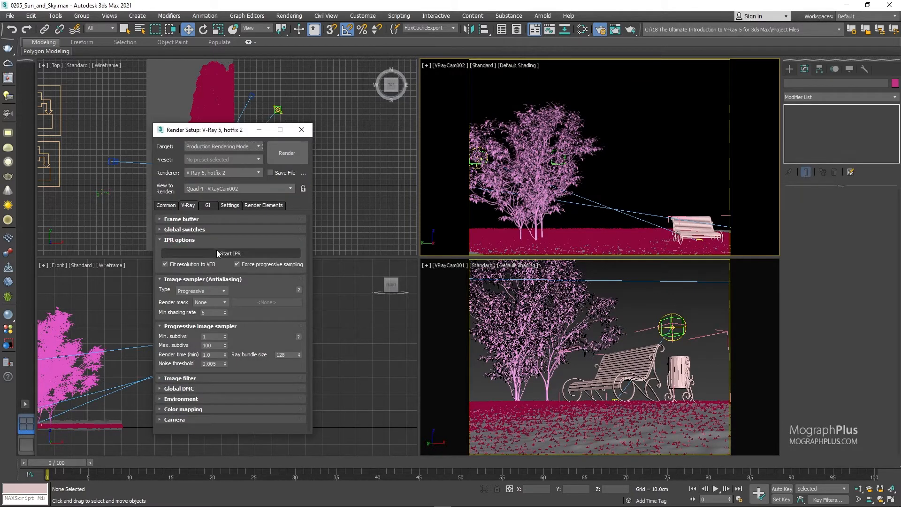
left_click(217, 253)
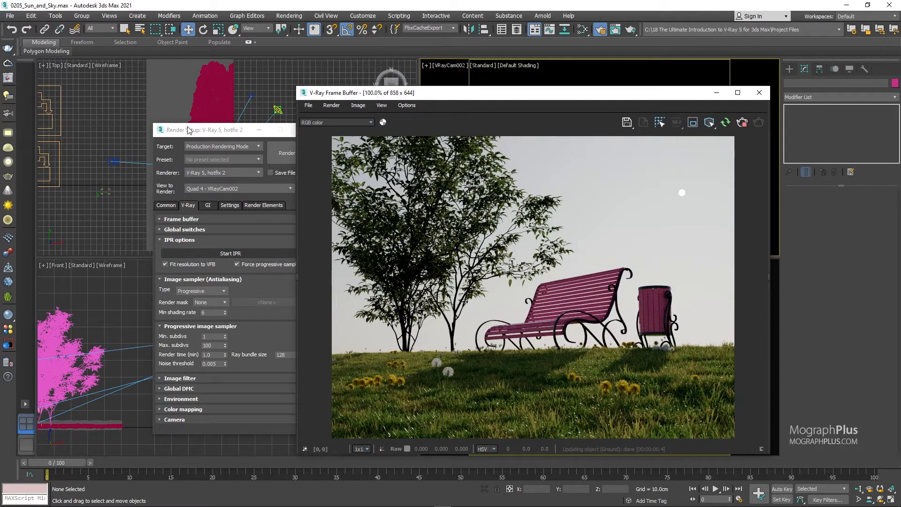
left_click_drag(188, 130, 153, 129)
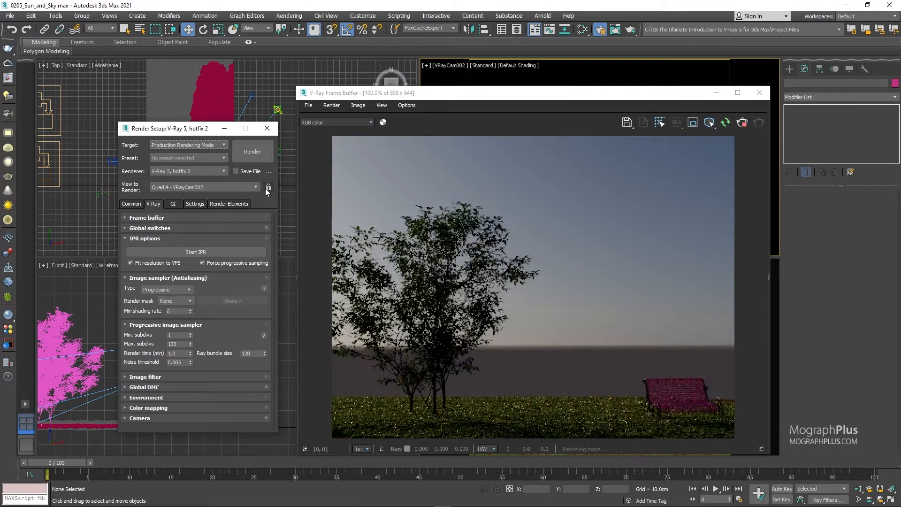
Lock the render view to VRayCam002 and move the sun to about Y -415 cm and Z 26 cm, near the horizon.
left_click(268, 188)
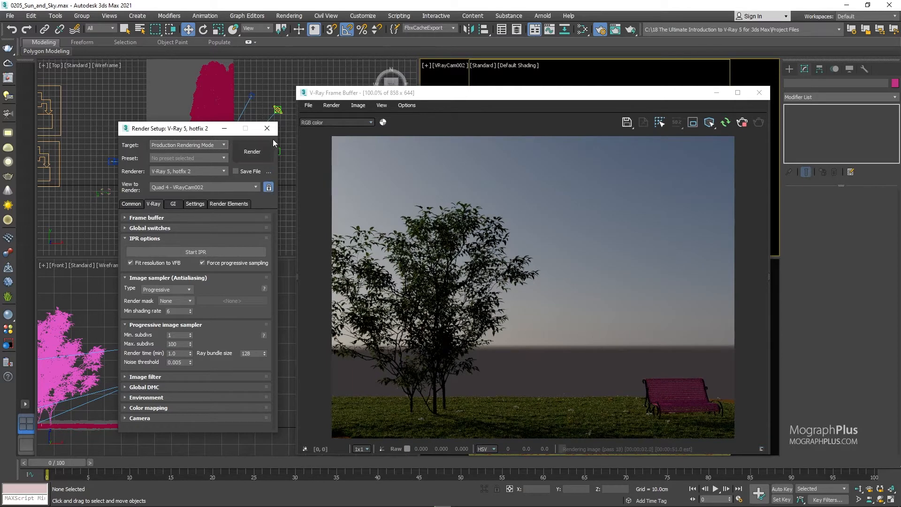
left_click(270, 128)
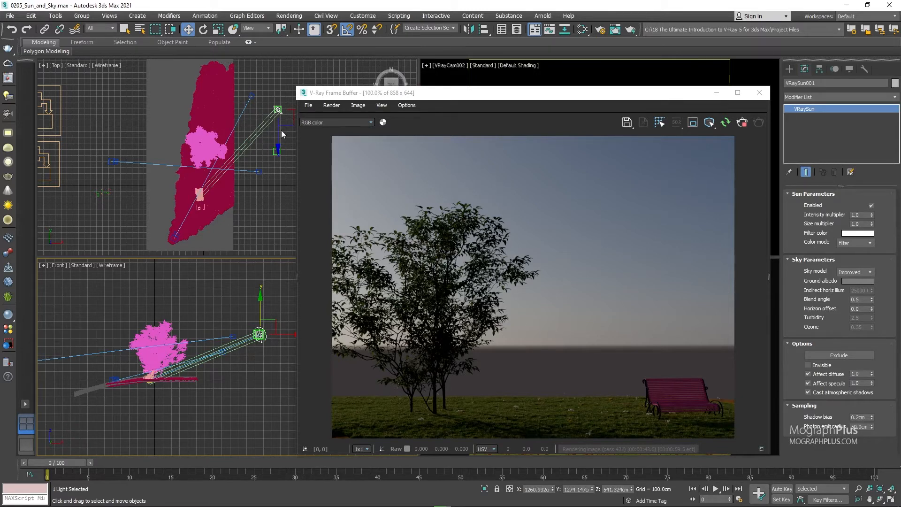
left_click_drag(278, 87, 290, 186)
right_click(250, 321)
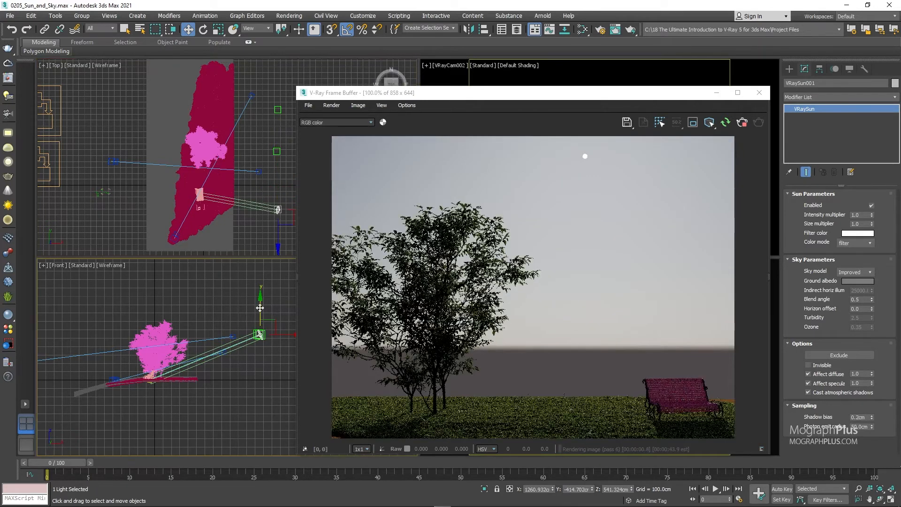
left_click_drag(260, 314, 277, 351)
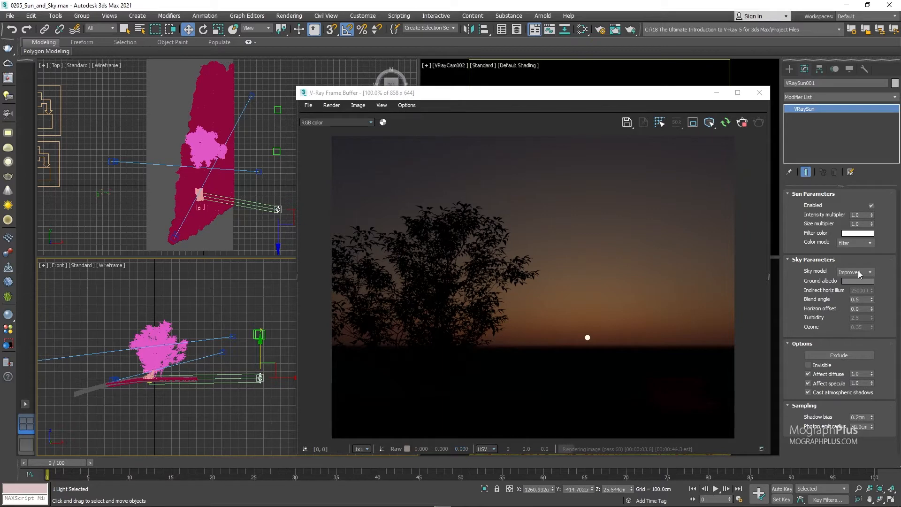
Test the Preetham et al., CIE Clear, CIE Overcast and Hosek et al. sky models, and restore the Improved model.
left_click(862, 273)
left_click(863, 279)
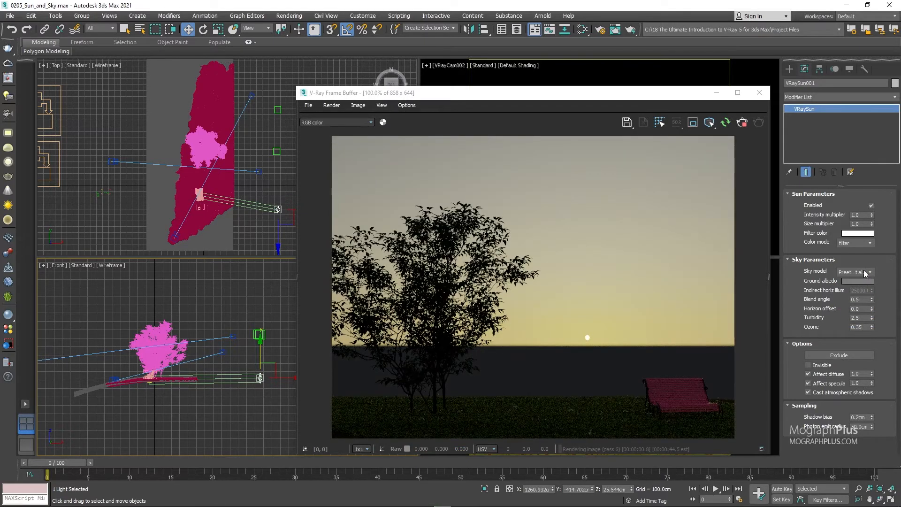
left_click(865, 272)
left_click(863, 287)
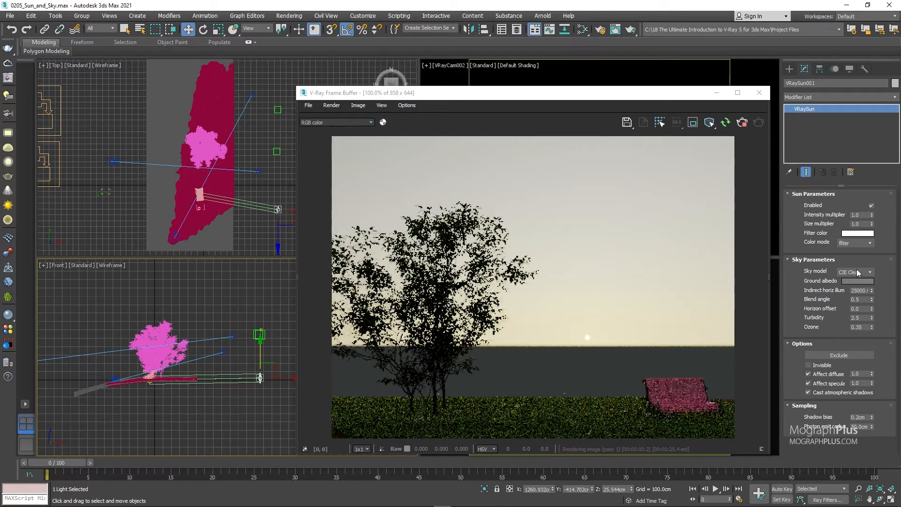
left_click(863, 272)
left_click(856, 293)
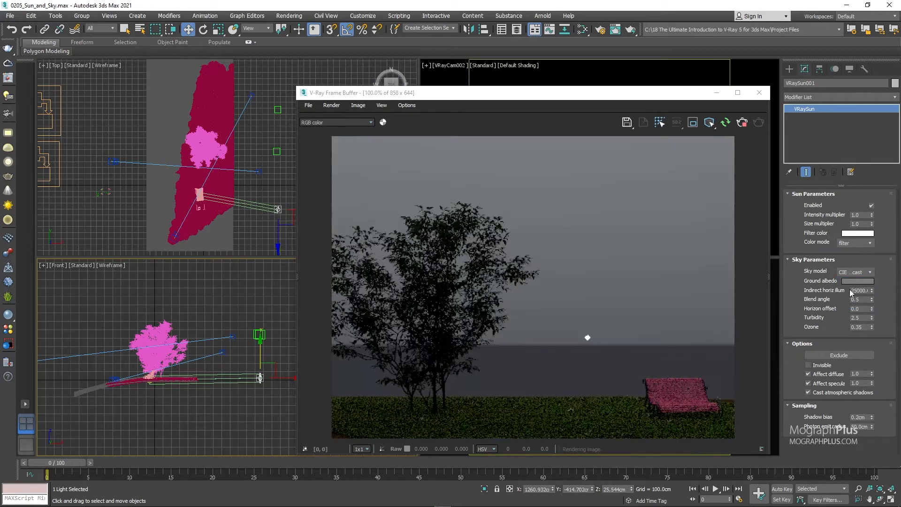
left_click(856, 273)
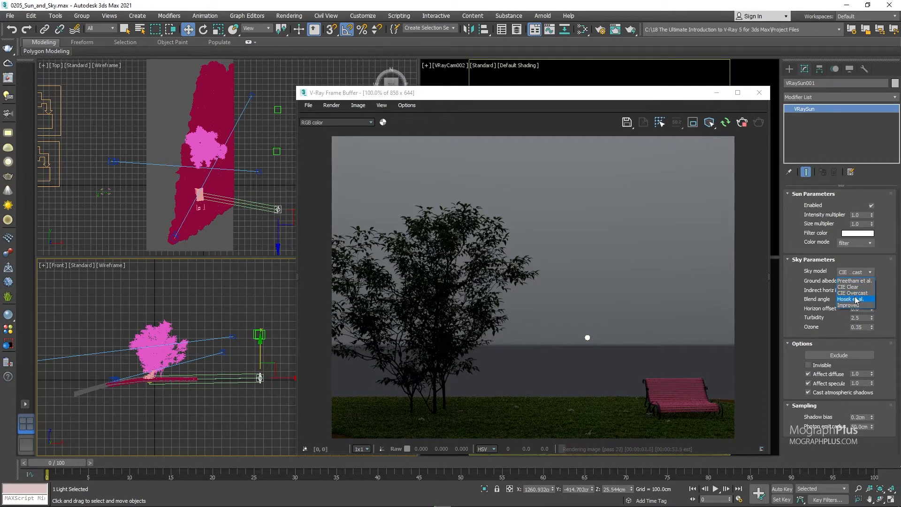
left_click(857, 299)
left_click(858, 272)
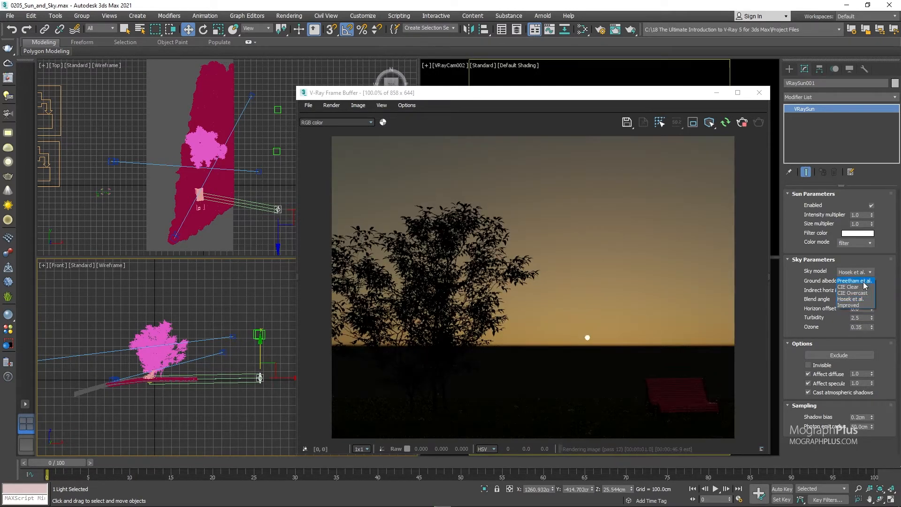
left_click(857, 305)
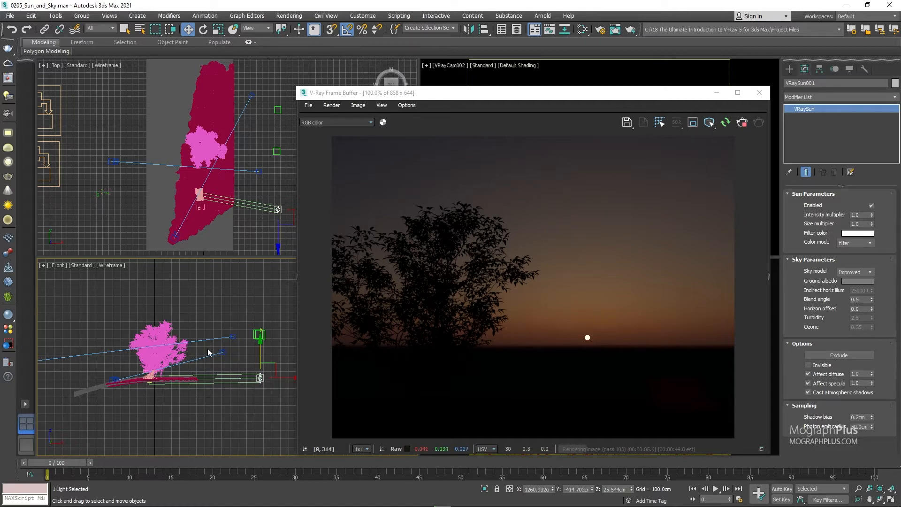
Lower the sun to about Z 4 cm and compare the Hosek et al. sky model with Improved, keeping Improved.
right_click(225, 338)
left_click(226, 344)
left_click_drag(262, 350, 268, 352)
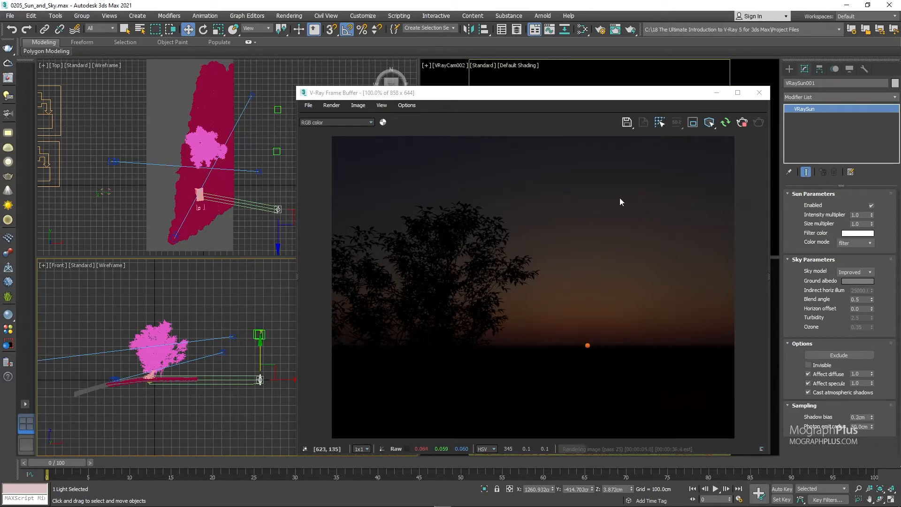
left_click(855, 272)
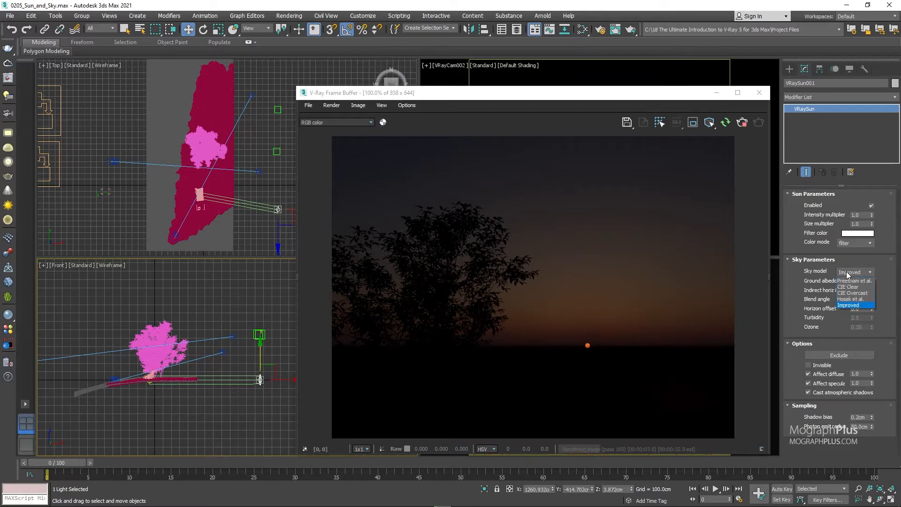
left_click(855, 299)
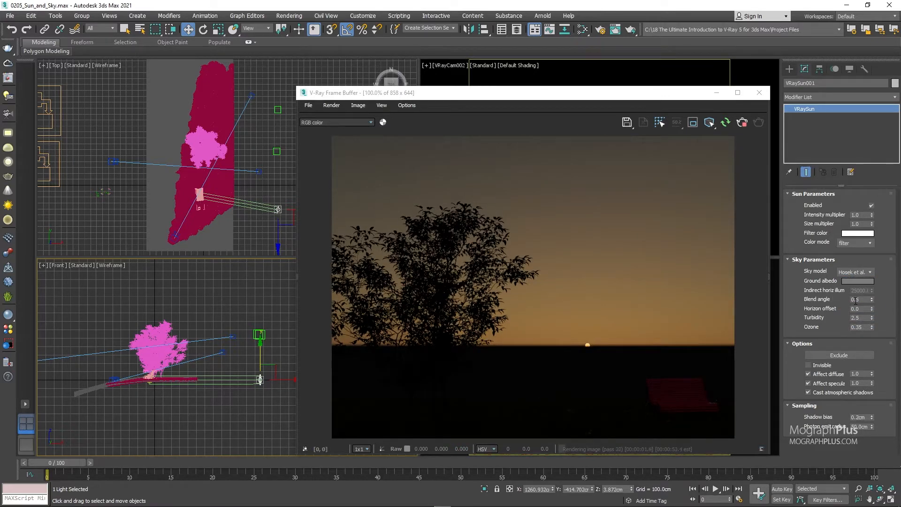
left_click(858, 272)
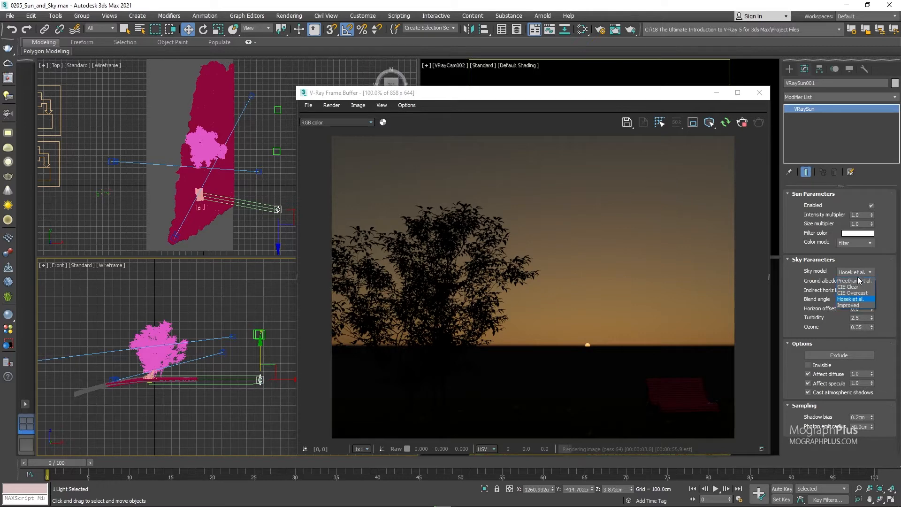
left_click(853, 305)
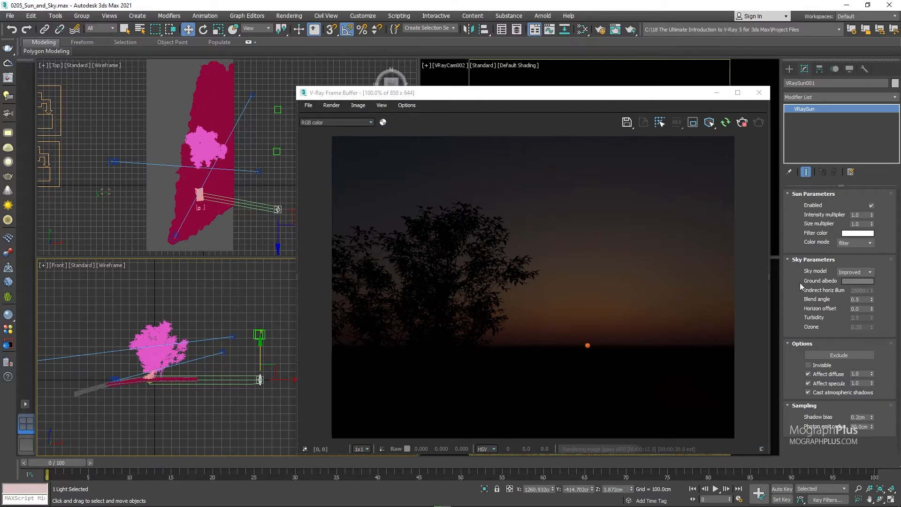
Raise the sun to about Z 419 cm, try pink and yellow ground albedo colors, and cancel the color change.
left_click_drag(260, 355, 260, 336)
left_click_drag(261, 330, 261, 321)
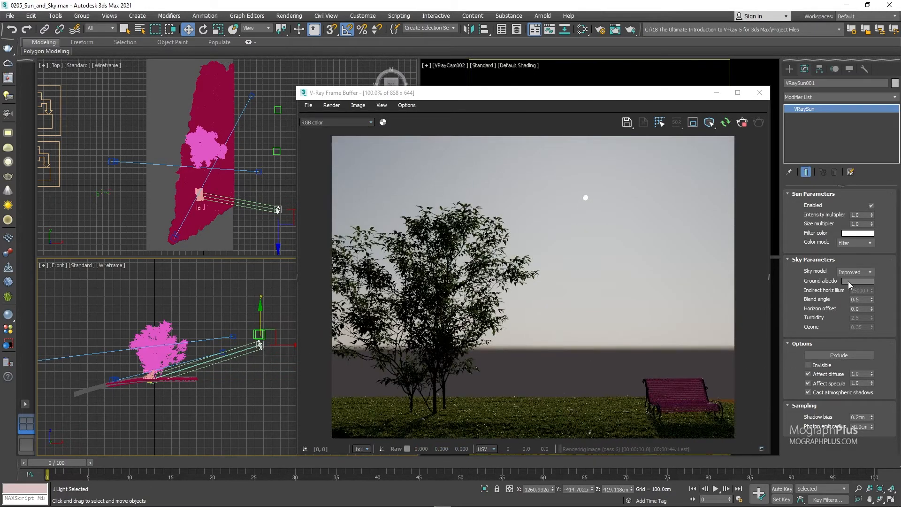
left_click(851, 282)
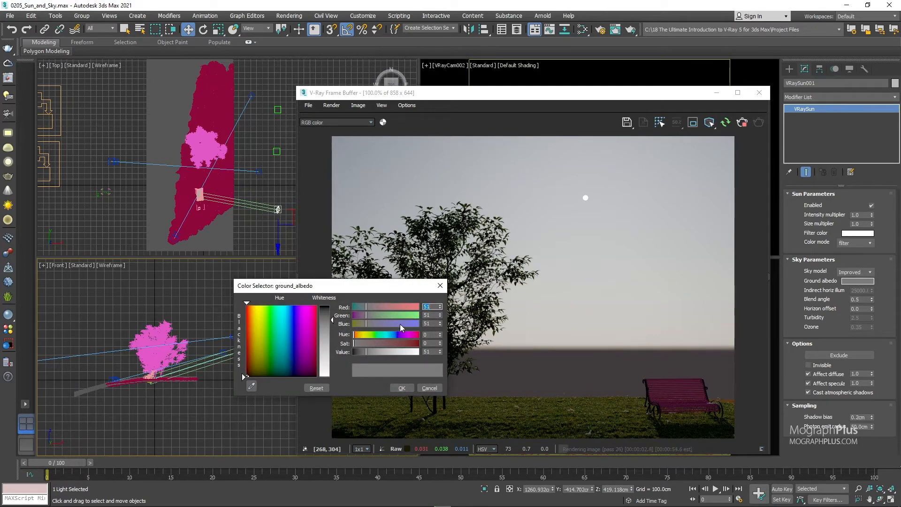
left_click(308, 325)
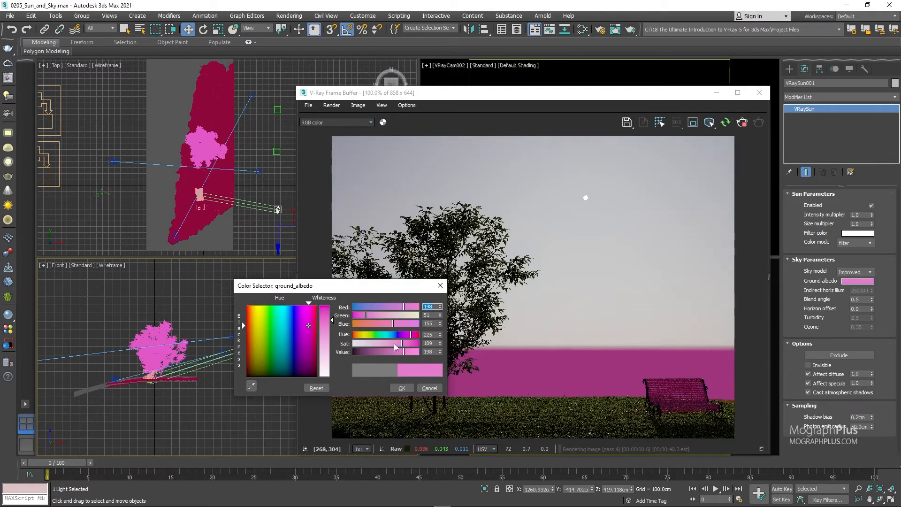
left_click_drag(411, 334, 413, 314)
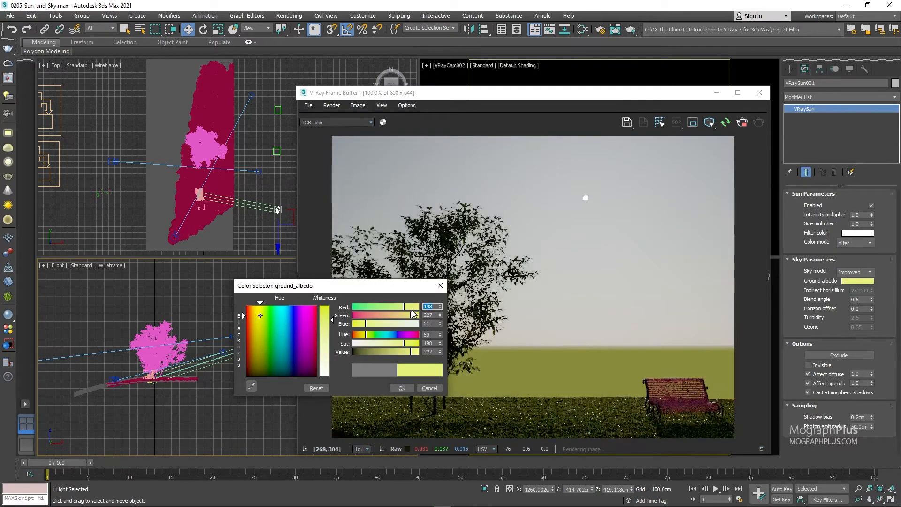
left_click(415, 334)
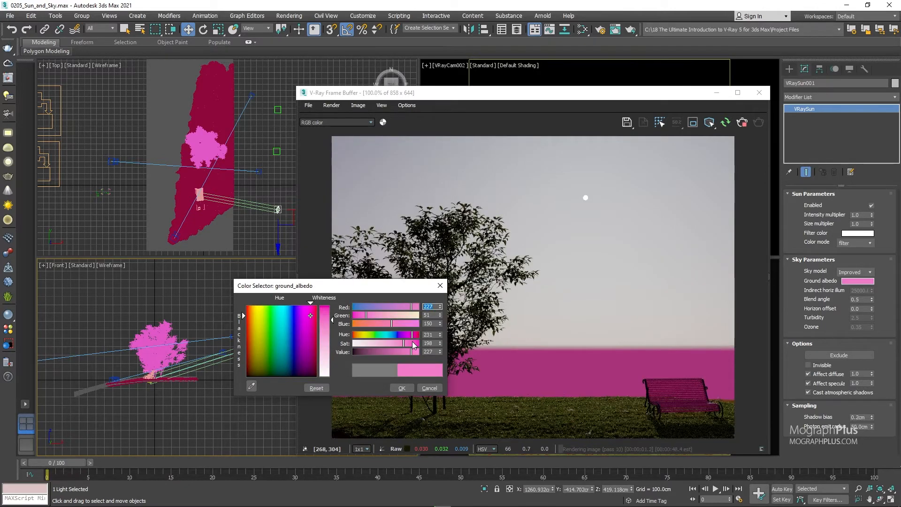
left_click(429, 388)
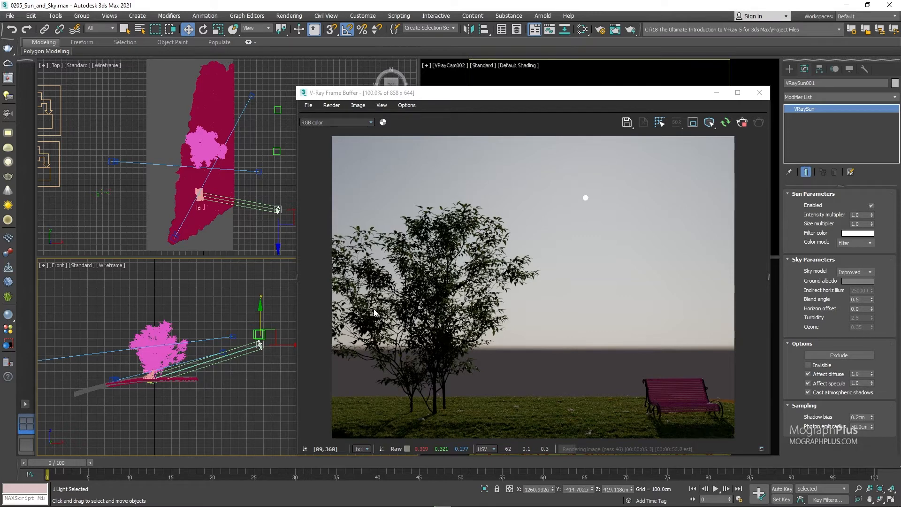
Test the sky's blend angle at 5.0, 10.0 and 0.0, and restore it to 0.5.
left_click(863, 299)
type("5")
key("Return")
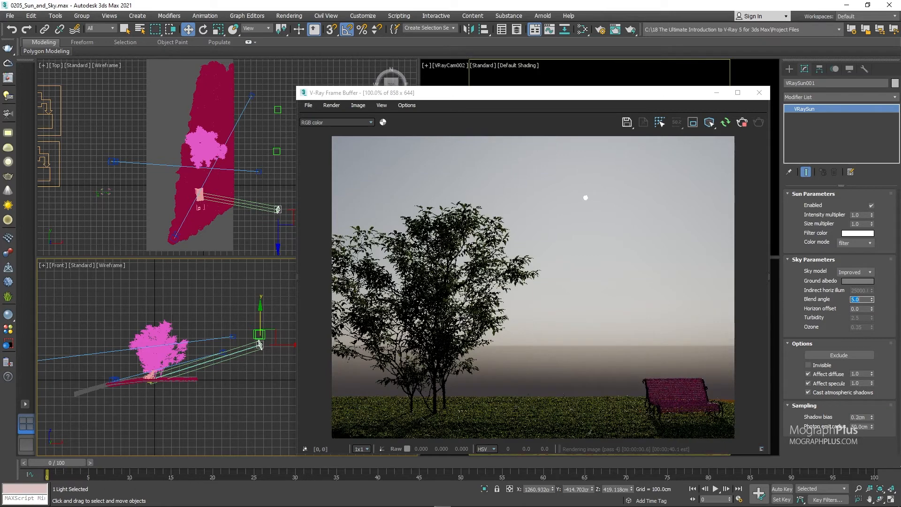
type("10")
key("Return")
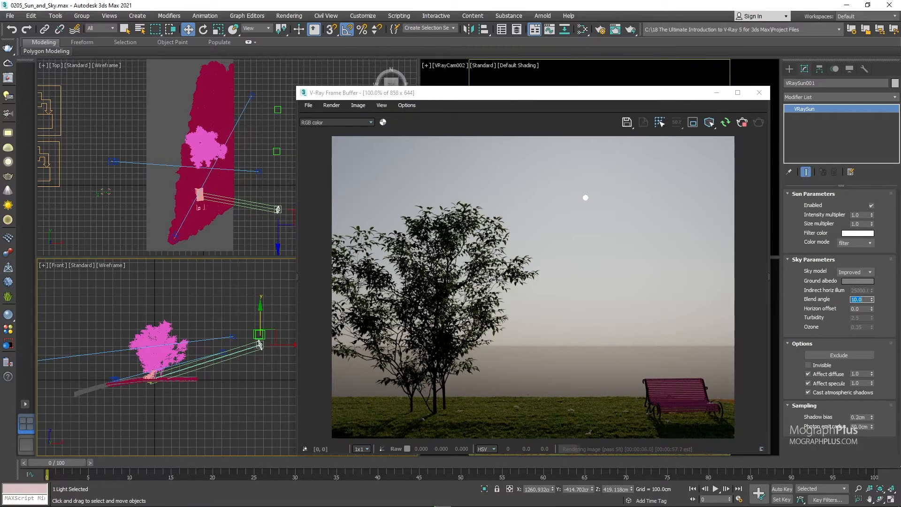
type("1")
key("Return")
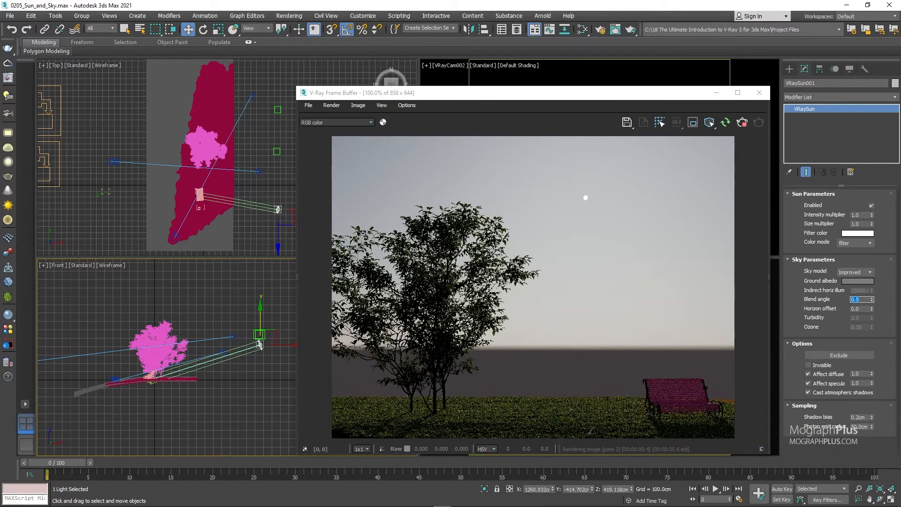
type(".0")
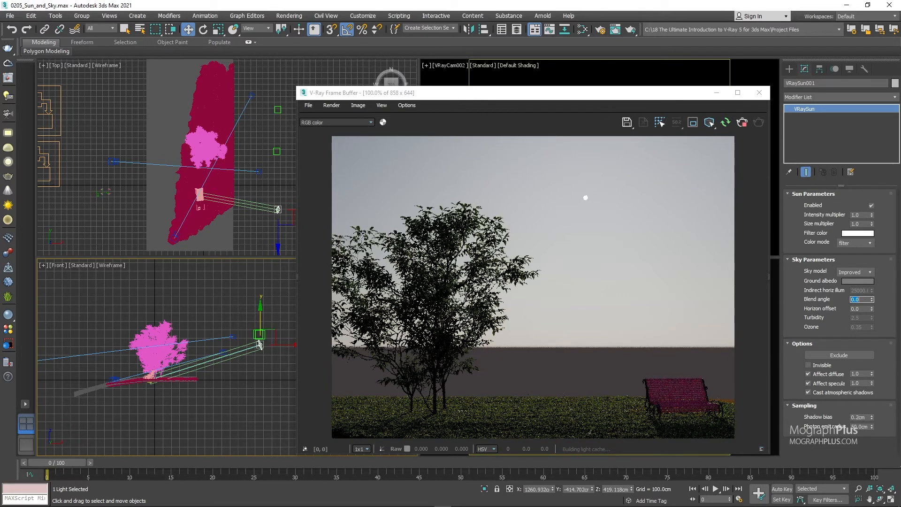
key("Return")
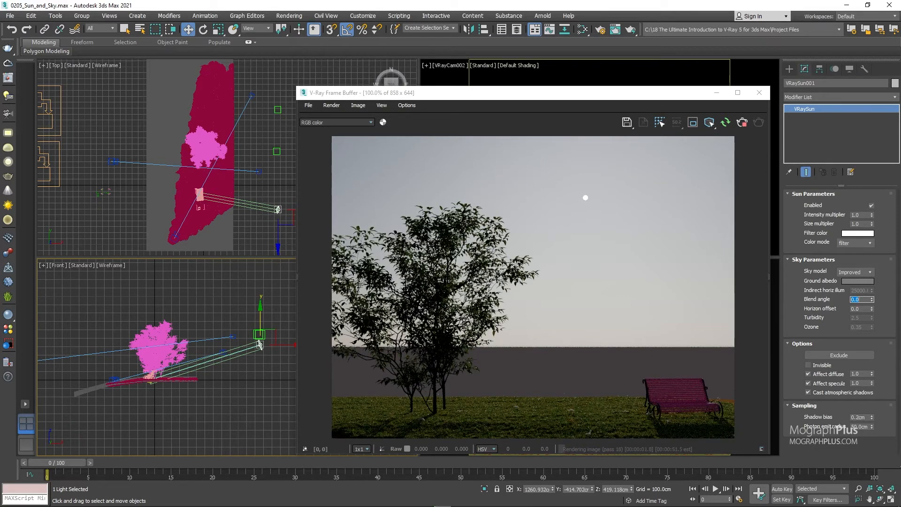
type(".5")
key("Return")
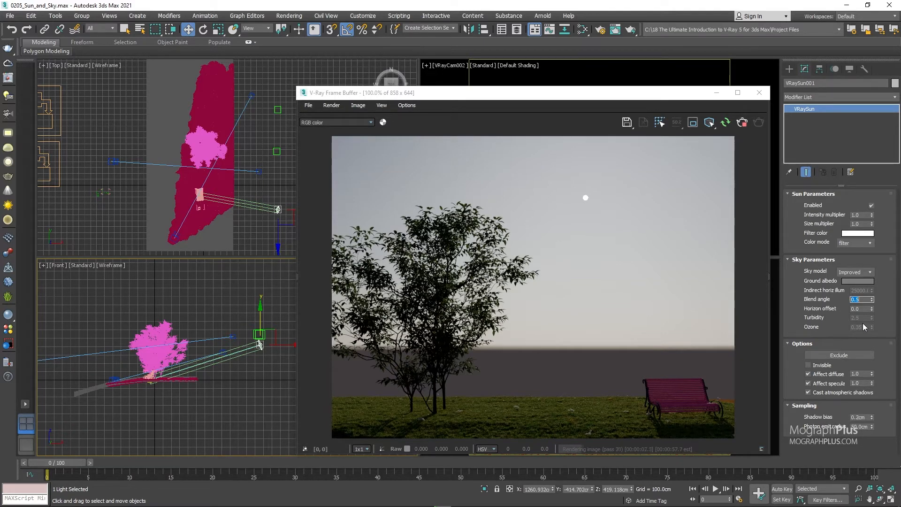
Try changing the sky's horizon offset and reset it to 0.0.
left_click_drag(872, 309, 868, 239)
right_click(872, 309)
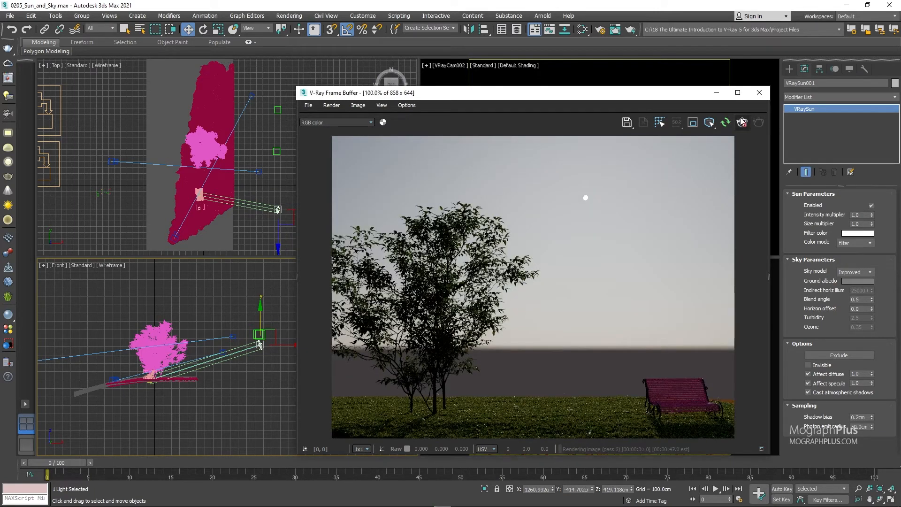
Close the current render and align the sun's pivot point to Dummy001 on the X, Y and Z positions.
left_click(759, 93)
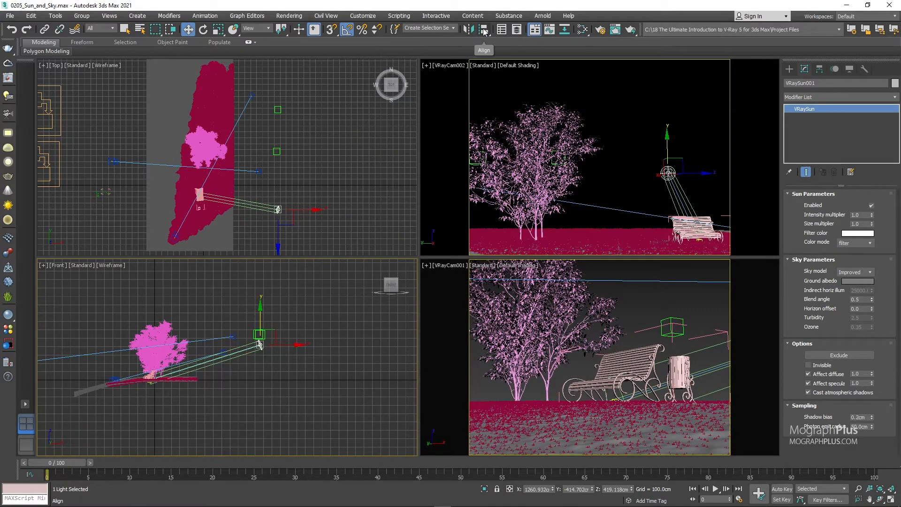
left_click(484, 29)
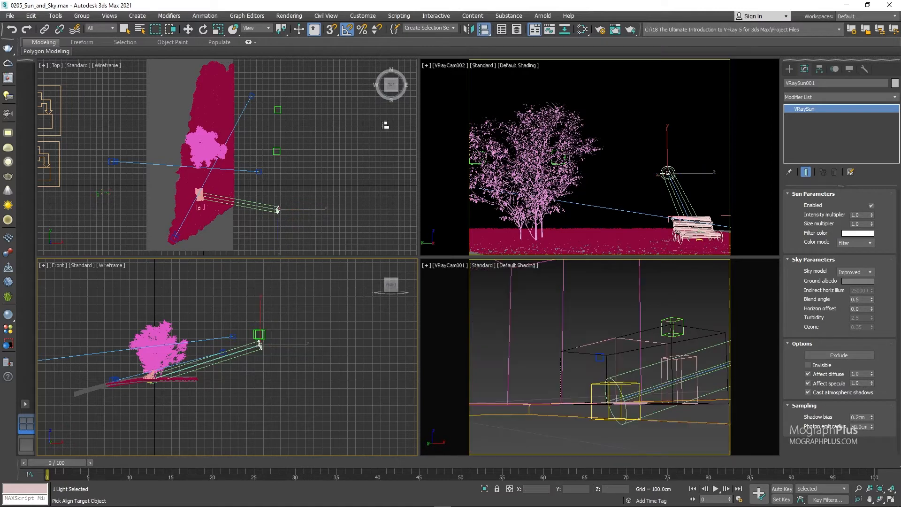
left_click(277, 151)
left_click(407, 197)
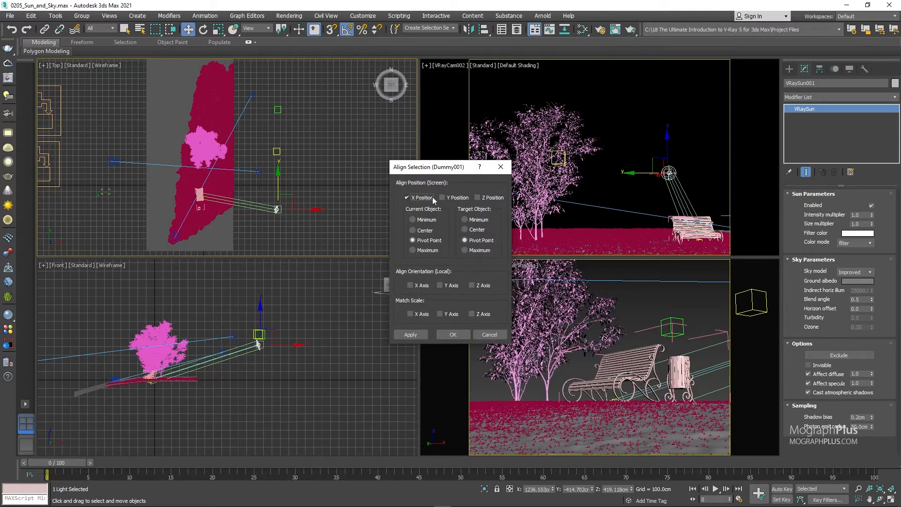
left_click(442, 198)
left_click(476, 197)
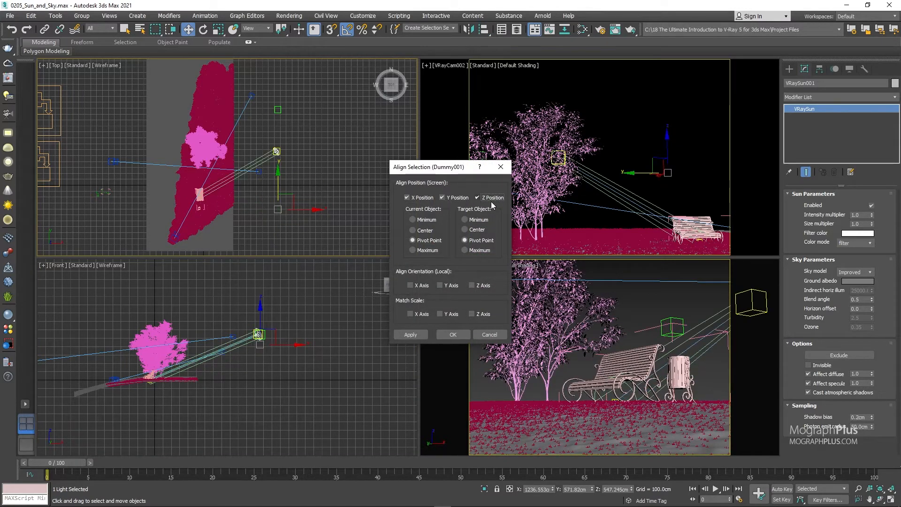
left_click(453, 334)
Start a new IPR render from the VRayCam001 view and lock the render to that view.
left_click(653, 292)
key("F10")
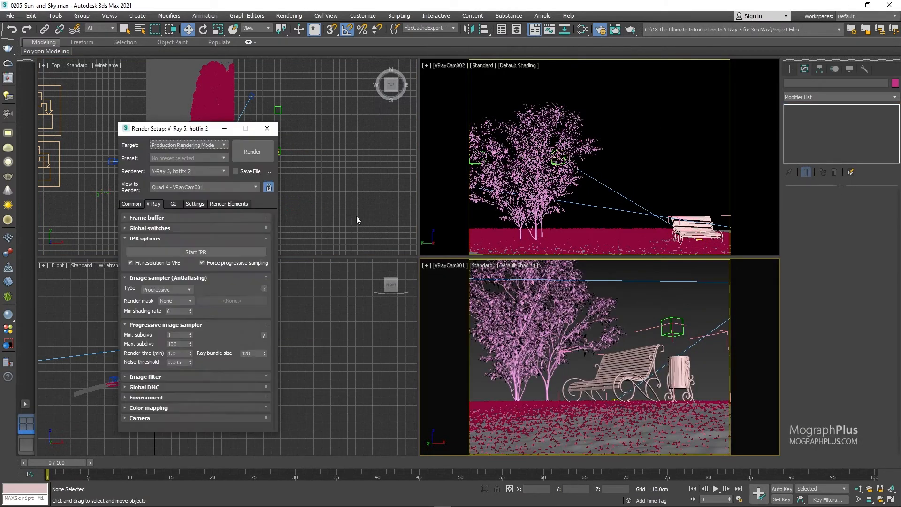
left_click(204, 253)
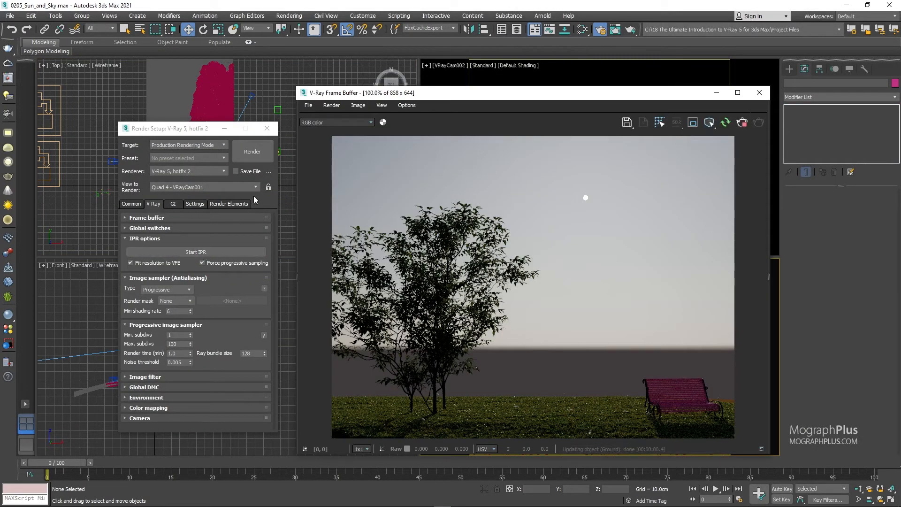
left_click(268, 187)
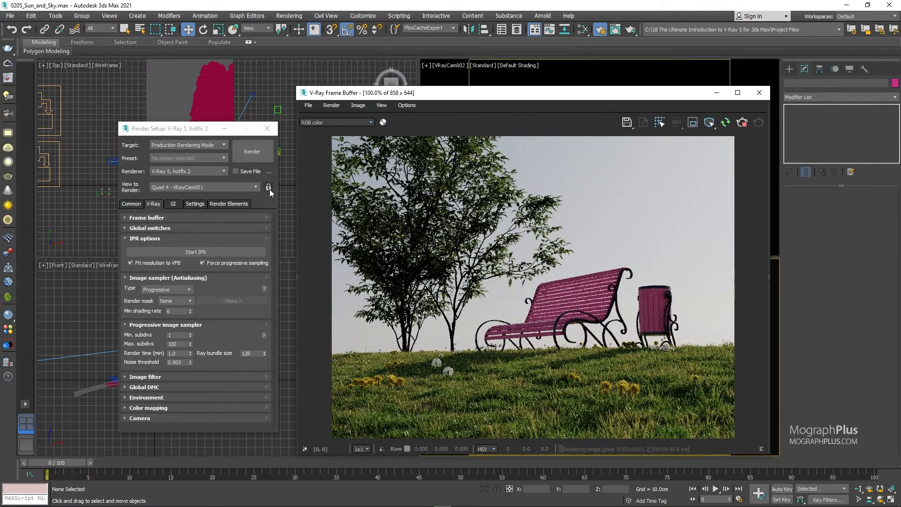
Close the Render Setup window, select the V-Ray sun light and set its sky model to Hosek et al.
left_click(267, 129)
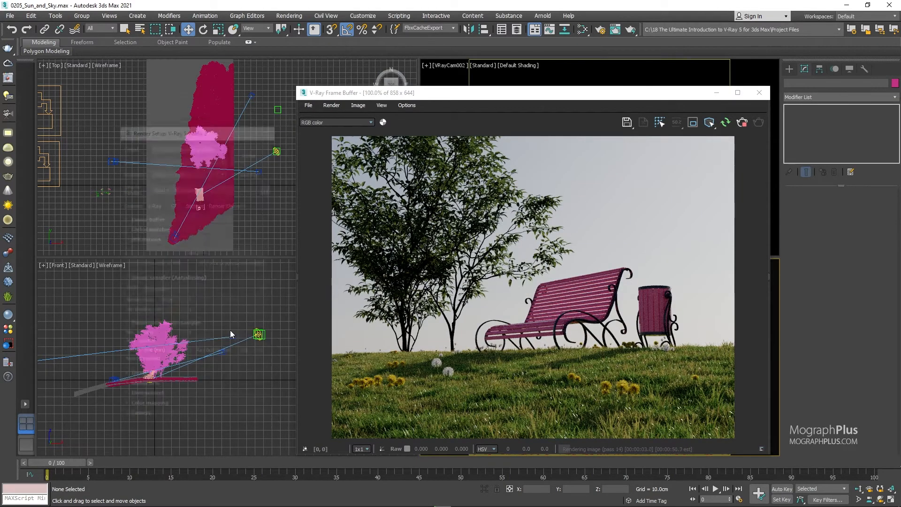
scroll(266, 338, "up", 6)
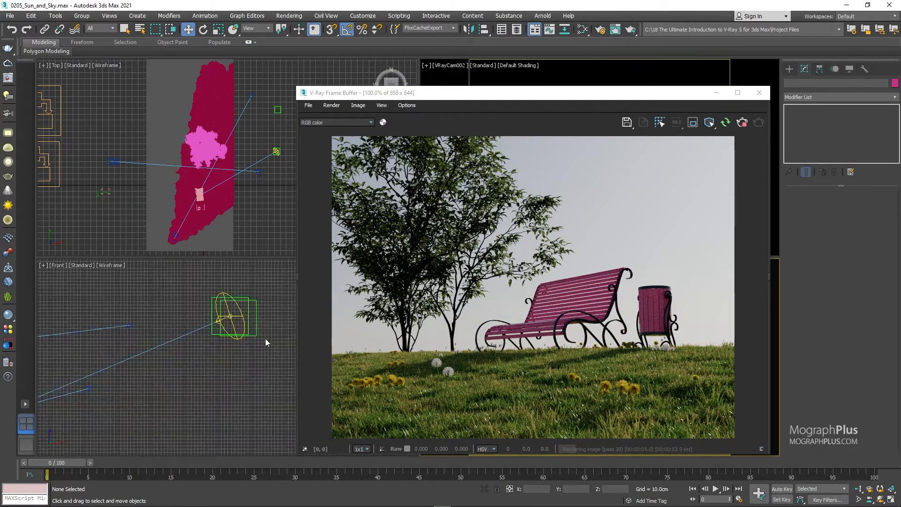
left_click(233, 315)
scroll(212, 333, "down", 6)
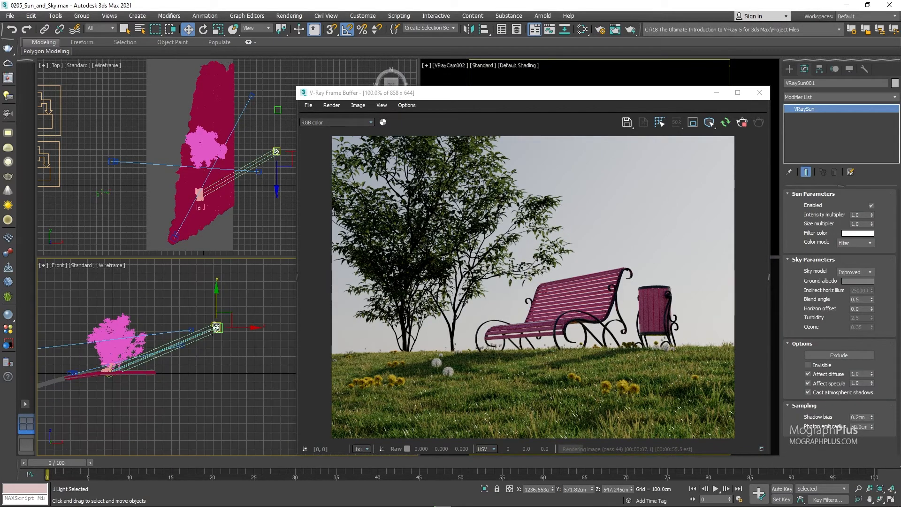
middle_click_drag(142, 304, 201, 337)
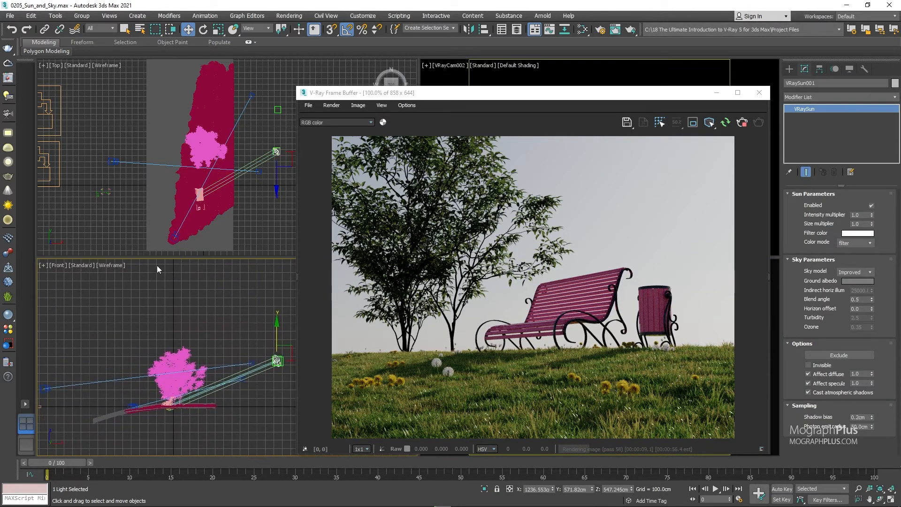
middle_click_drag(120, 173, 73, 169)
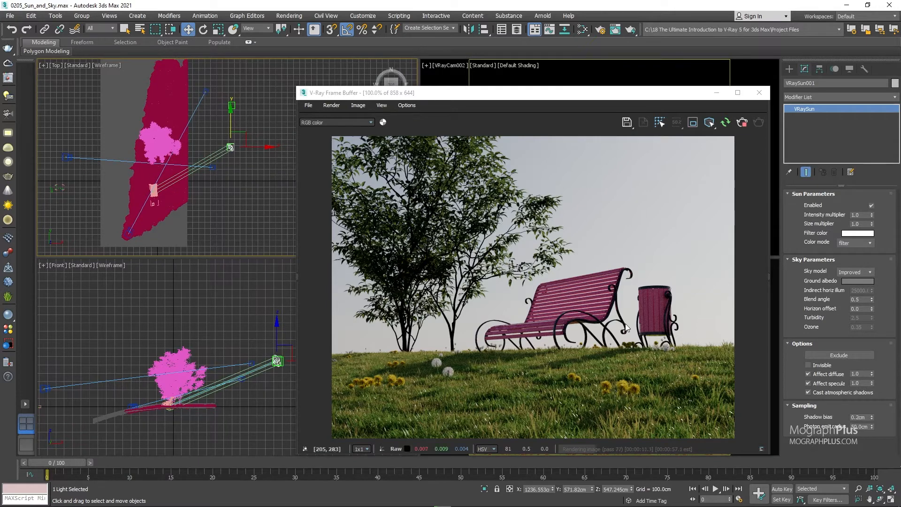
left_click(855, 272)
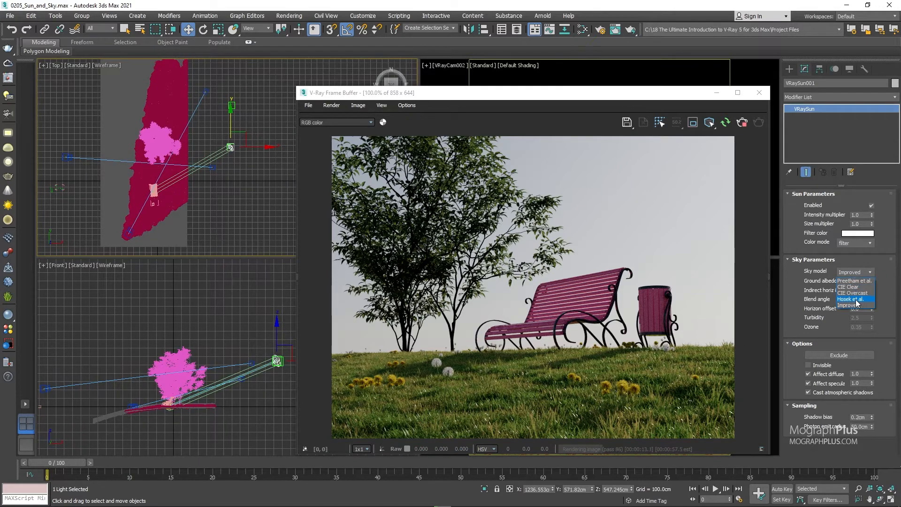
left_click(856, 299)
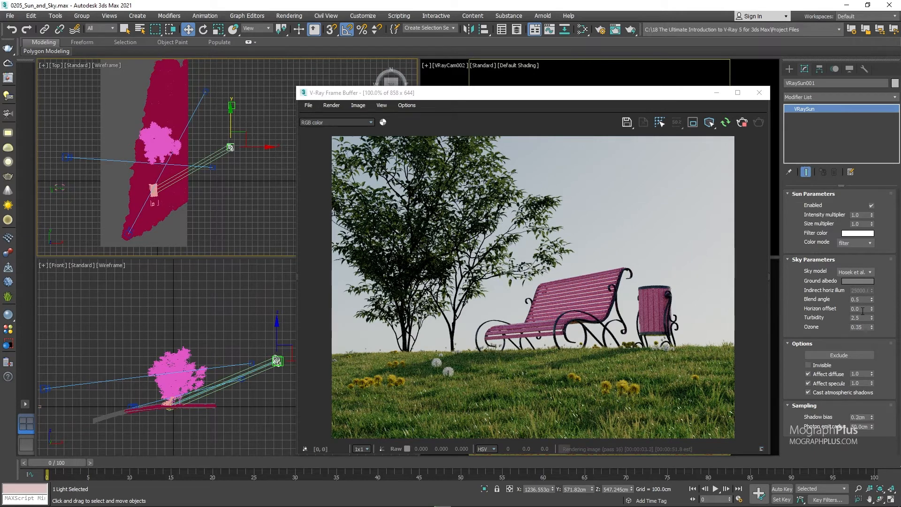
Test the sky's turbidity at 2.0, 5.0, 7.0 and 10.0, and restore it to 2.5.
double_click(867, 318)
type("2")
key("Return")
type("5")
key("Return")
type("7")
key("Return")
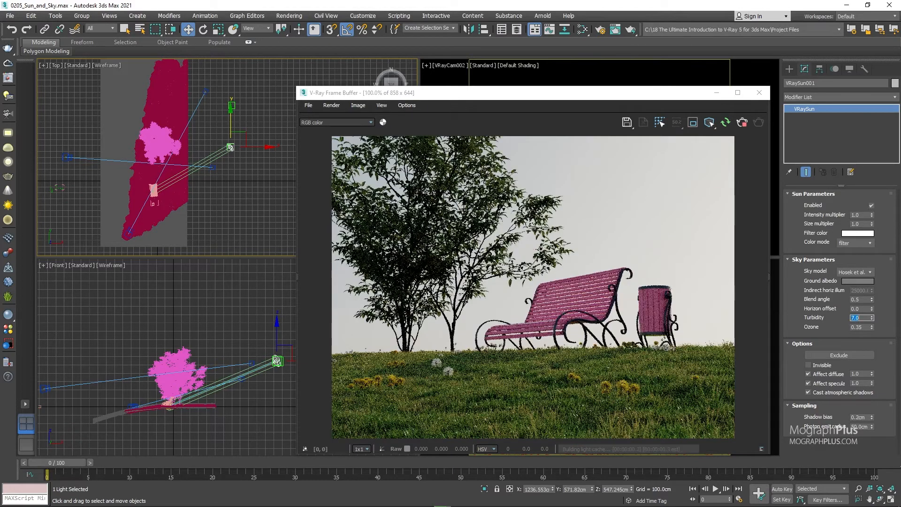
type("10")
key("Return")
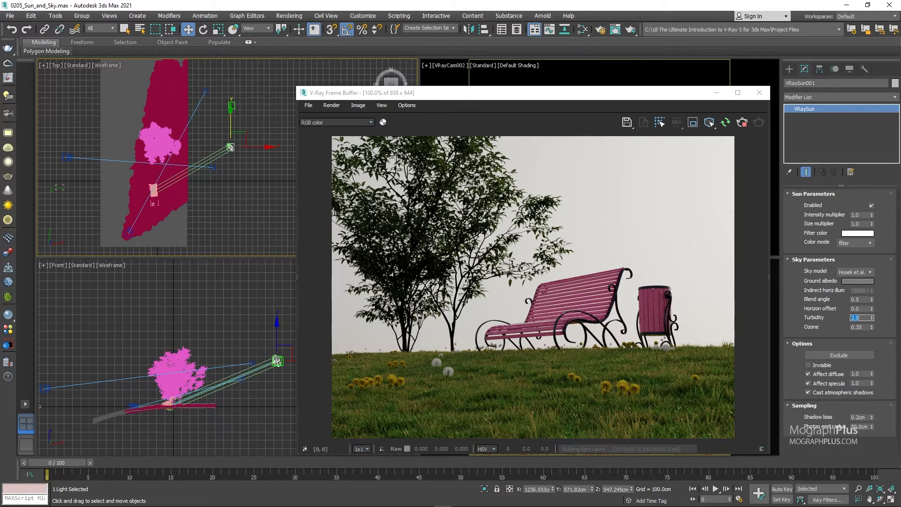
key("Return")
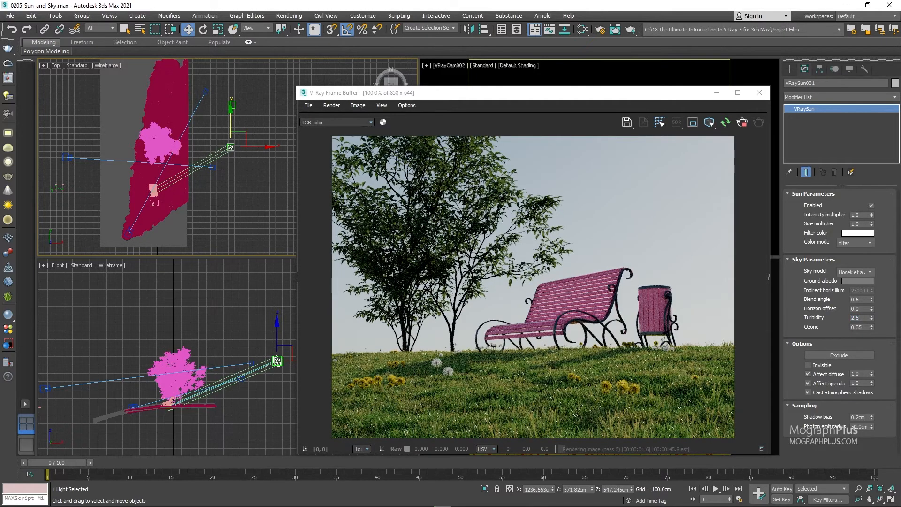
type("2.5")
key("Return")
Try the sky's ozone at 0.0 and set it to 1.0.
double_click(857, 326)
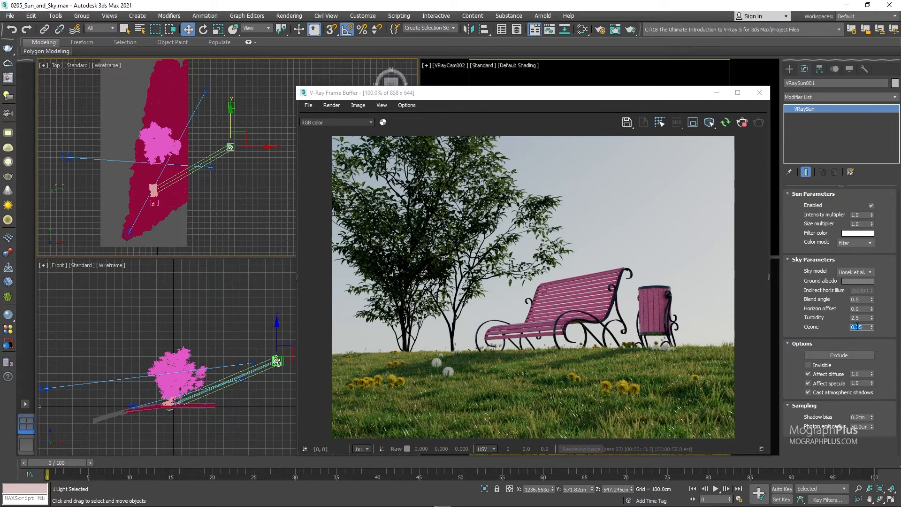
type("0")
key("Return")
type("1")
key("Return")
Zoom the interactive render into the tree's leaves and compare the ozone at 0.0 and 1.0.
right_click(502, 192)
left_click(532, 201)
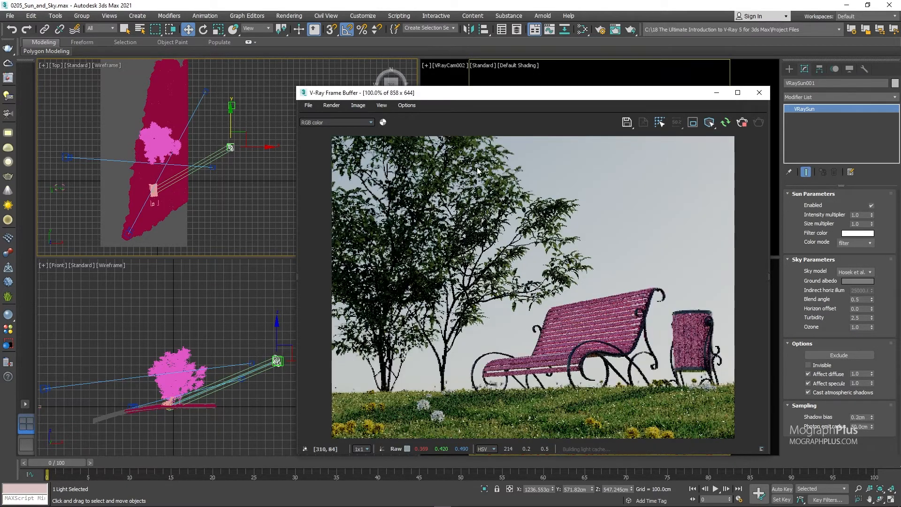
scroll(477, 171, "up", 1)
scroll(495, 168, "up", 2)
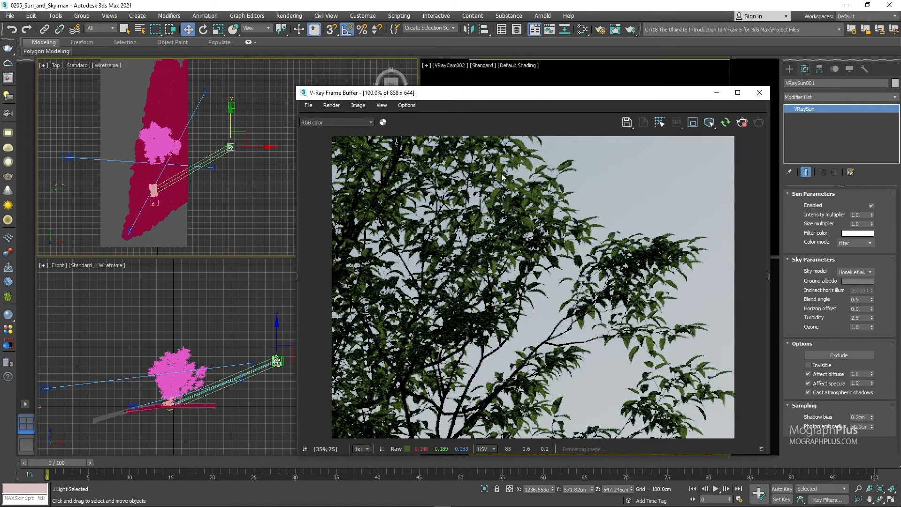
scroll(519, 182, "up", 1)
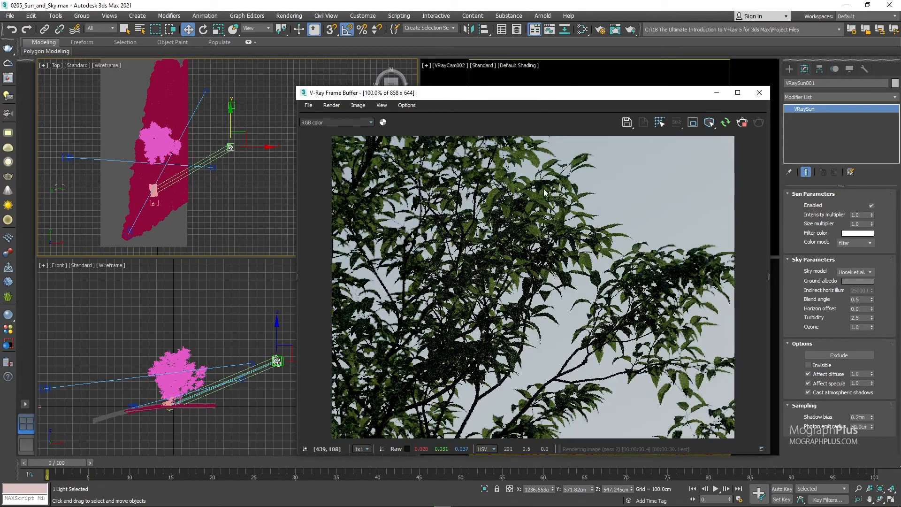
scroll(544, 192, "up", 1)
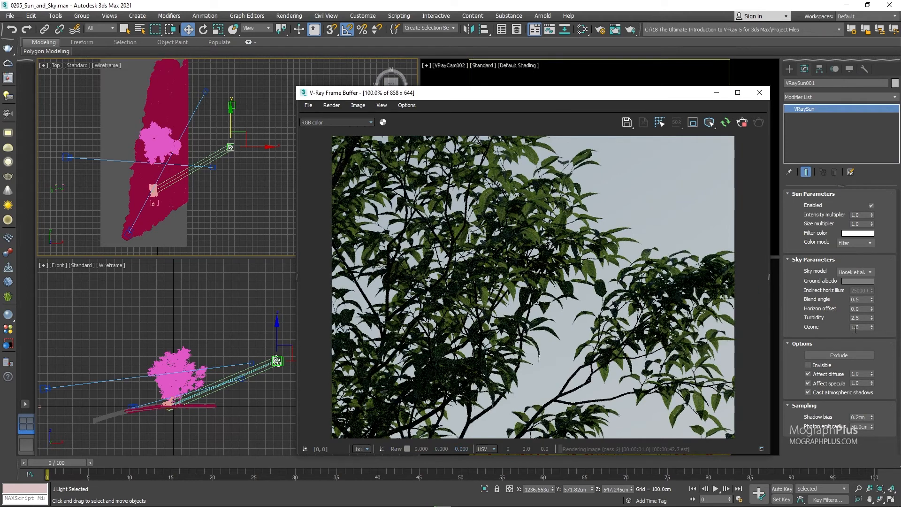
double_click(854, 327)
type("0")
key("Return")
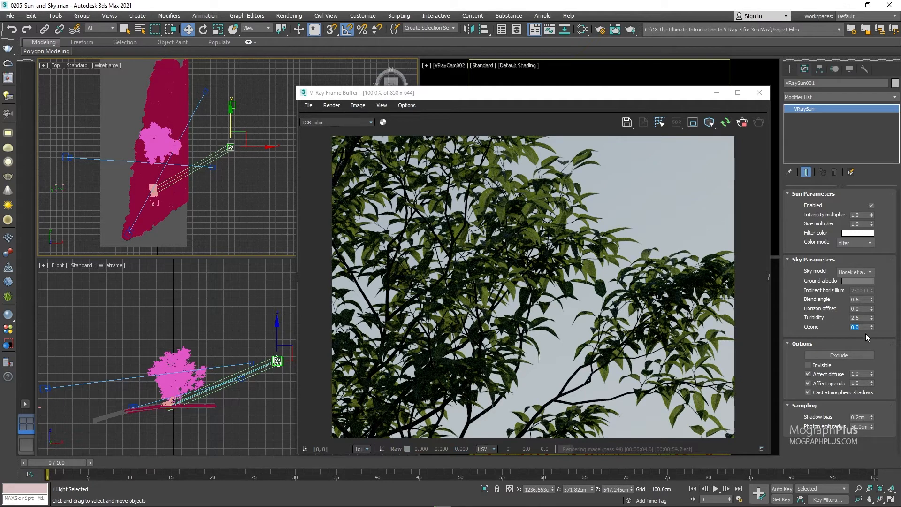
key("Return")
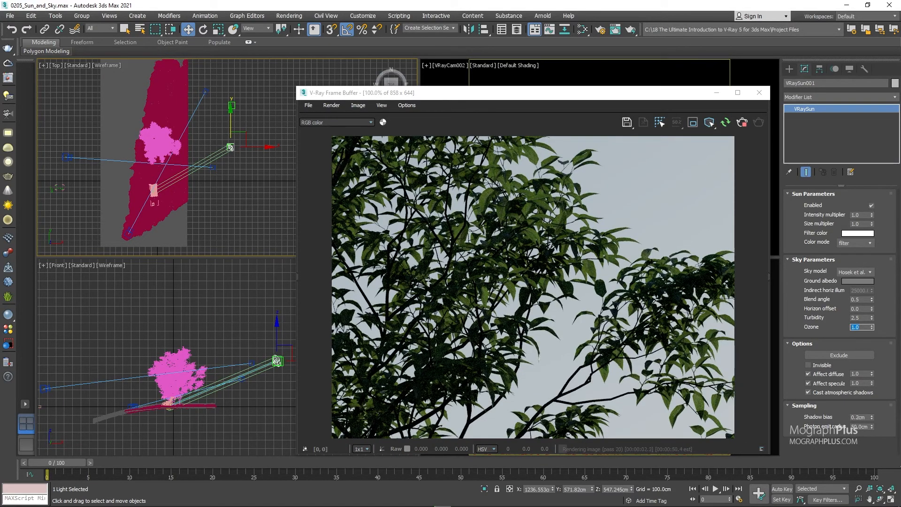
Restore the render's full framing and set the sun's sky model to Improved.
right_click(560, 258)
left_click(573, 268)
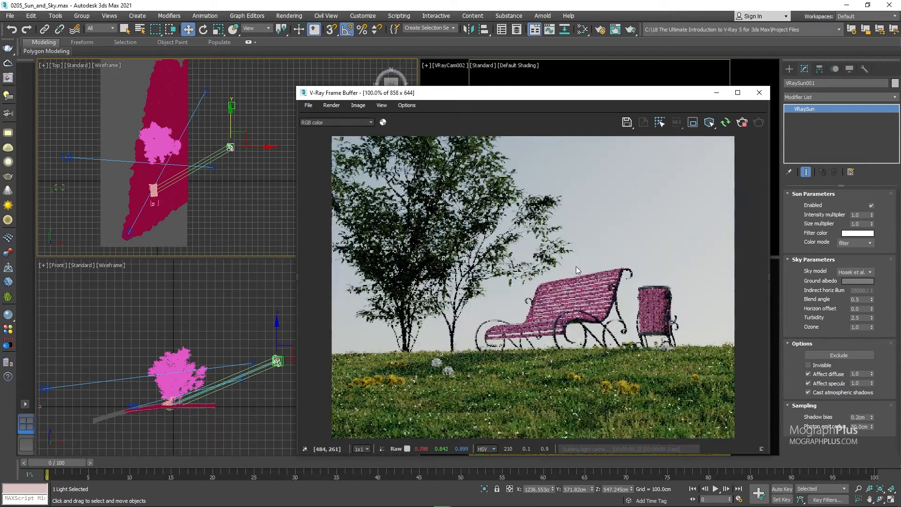
left_click(853, 272)
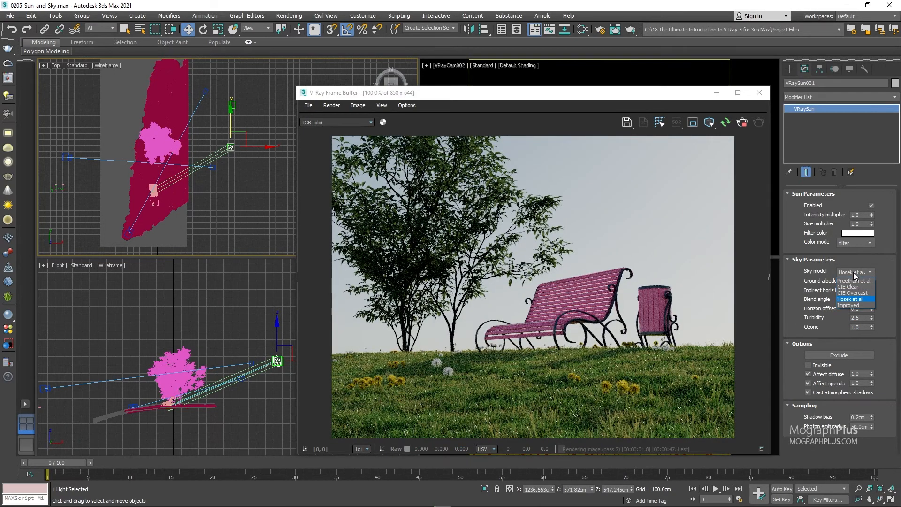
left_click(856, 305)
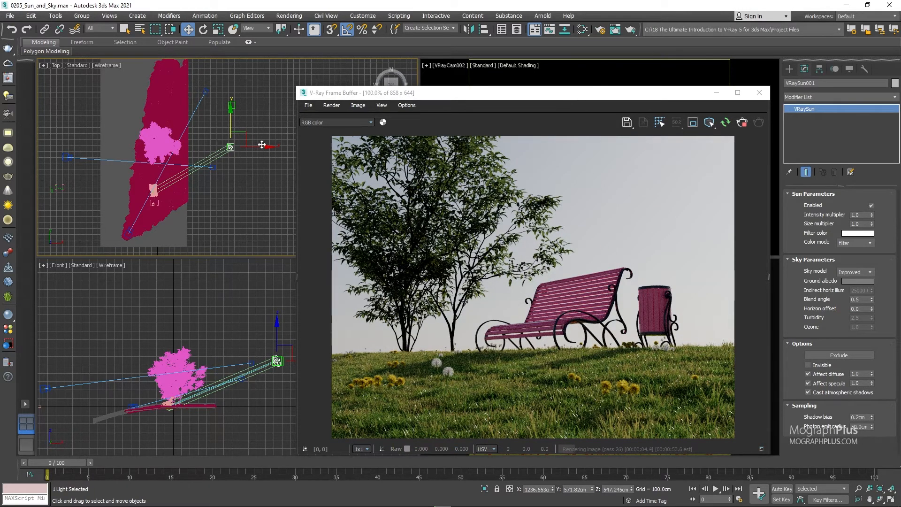
Move the sun along Y to about 1205 cm in the Top view and test its Invisible option, leaving it off.
right_click(237, 126)
left_click(229, 176)
left_click_drag(232, 125, 233, 98)
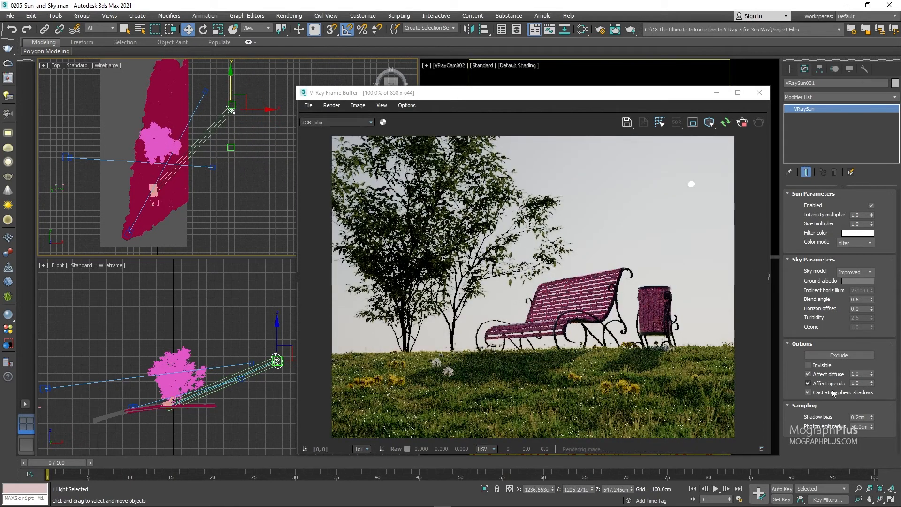
left_click(815, 366)
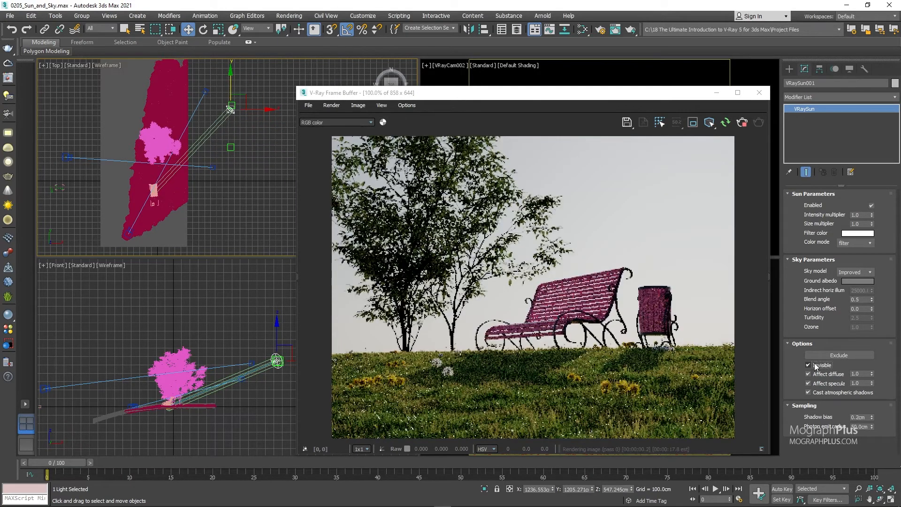
left_click(815, 366)
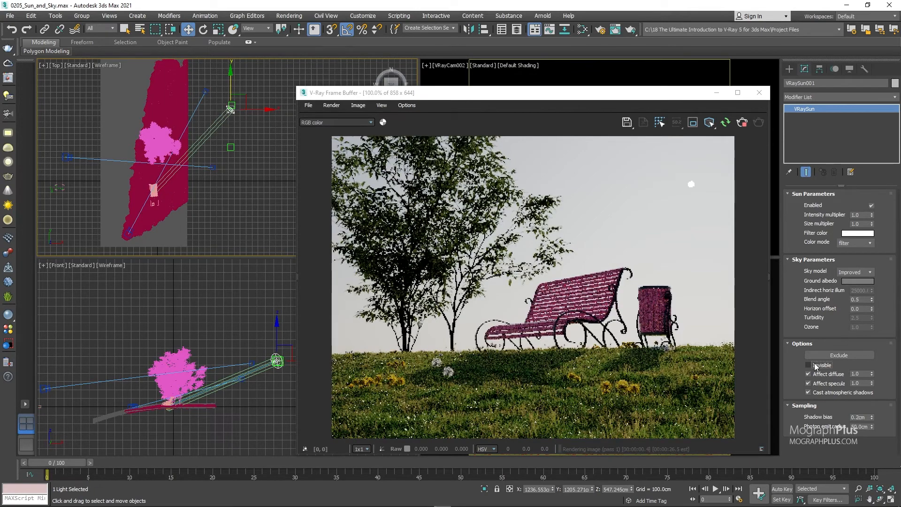
left_click(815, 366)
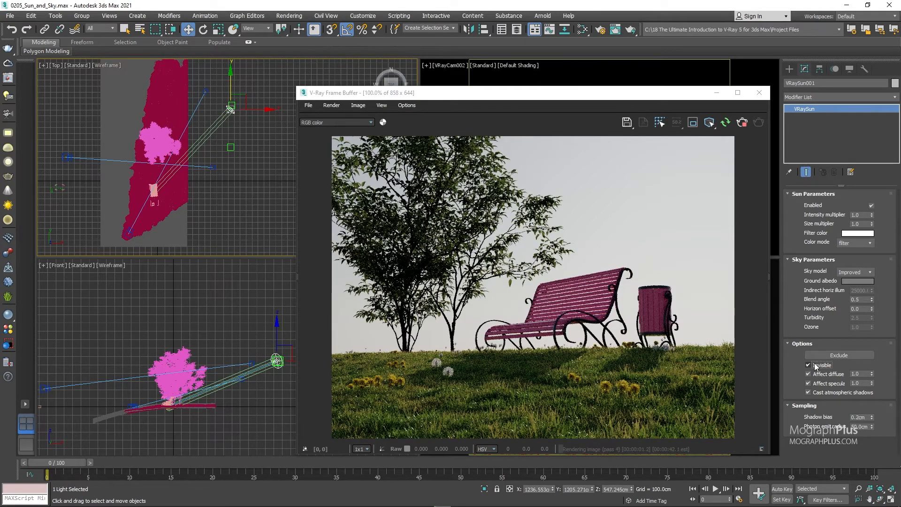
left_click(815, 366)
Move the sun back to about 594 cm in Y, lower it to about 273 cm in Z, and deselect it.
left_click_drag(234, 82, 233, 120)
right_click(206, 306)
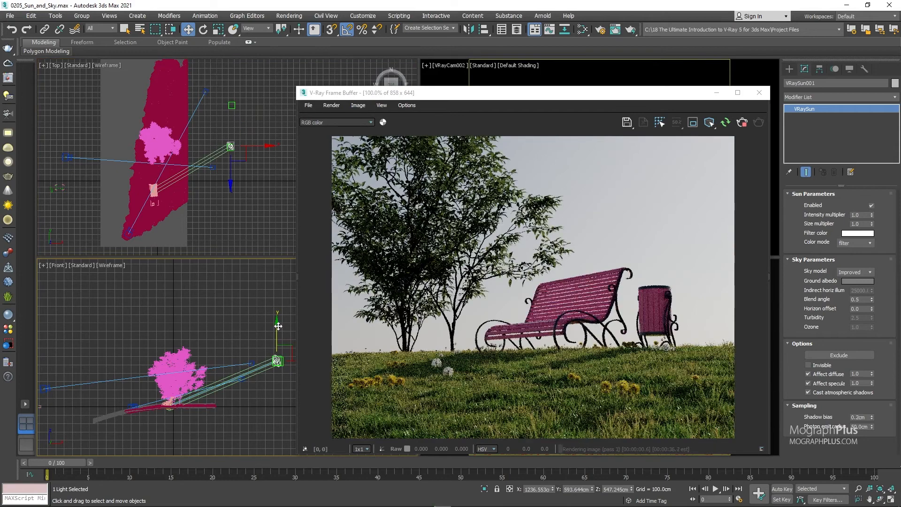
left_click_drag(277, 326, 283, 349)
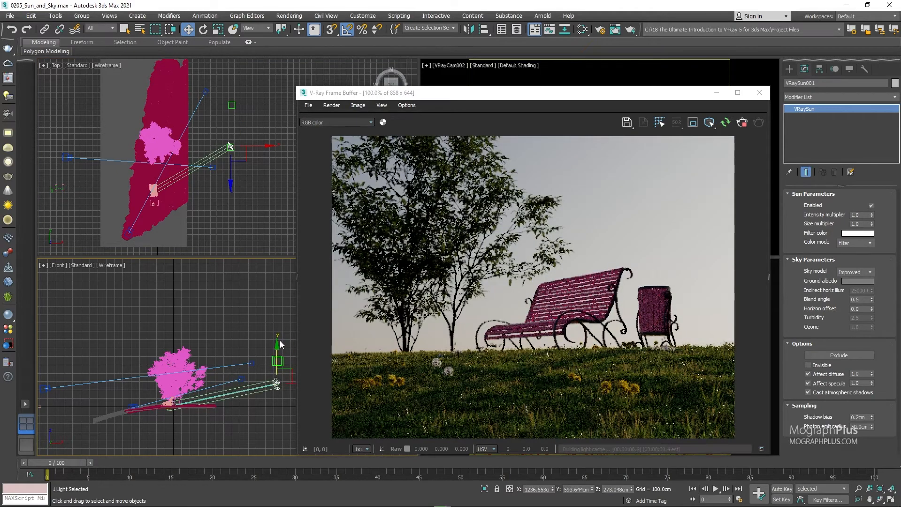
left_click(243, 328)
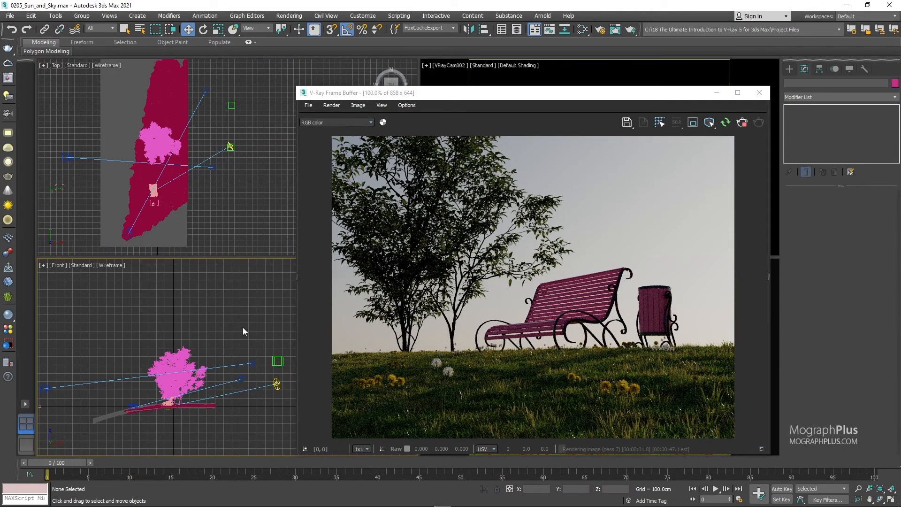
Add a VRayEnvironmentFog atmospheric effect in the scene's environment settings.
key("8")
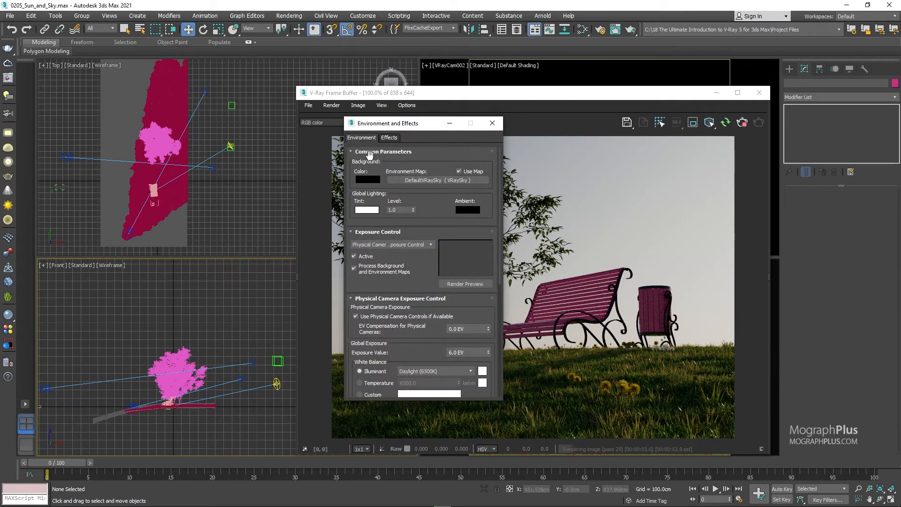
left_click(387, 233)
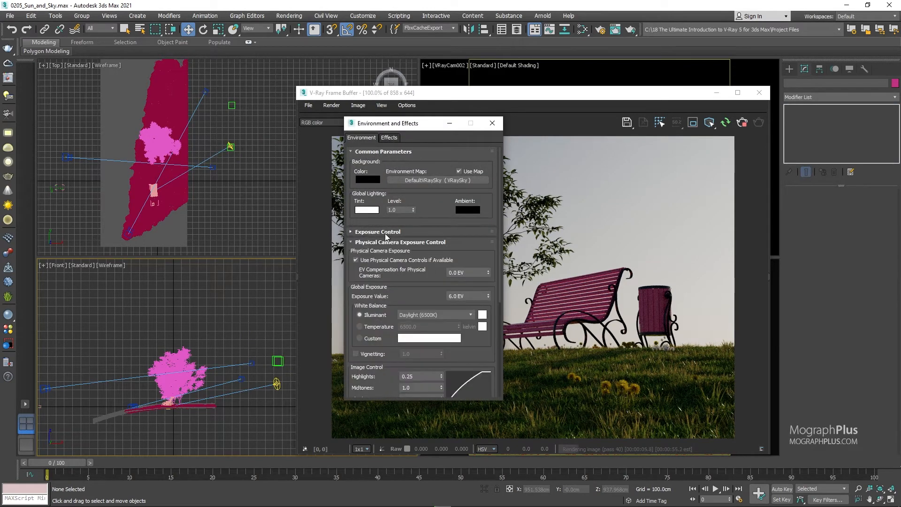
left_click(382, 242)
left_click(468, 270)
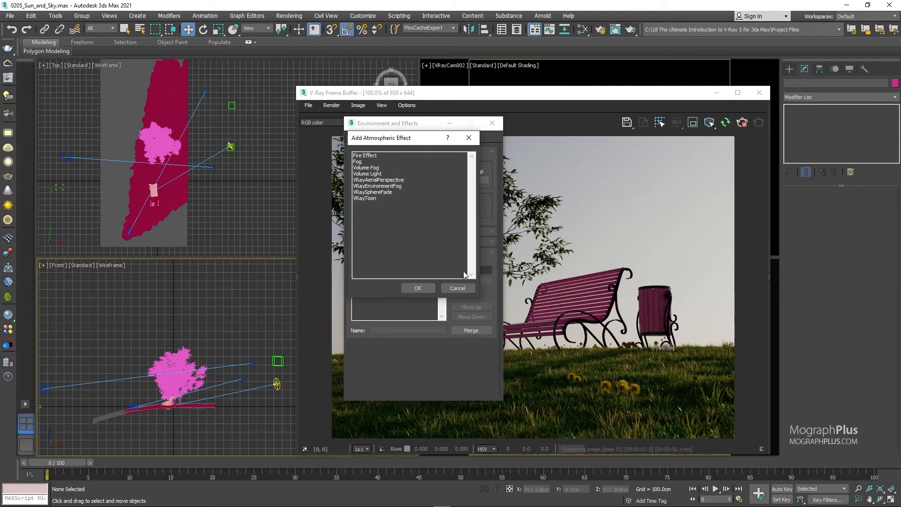
double_click(382, 188)
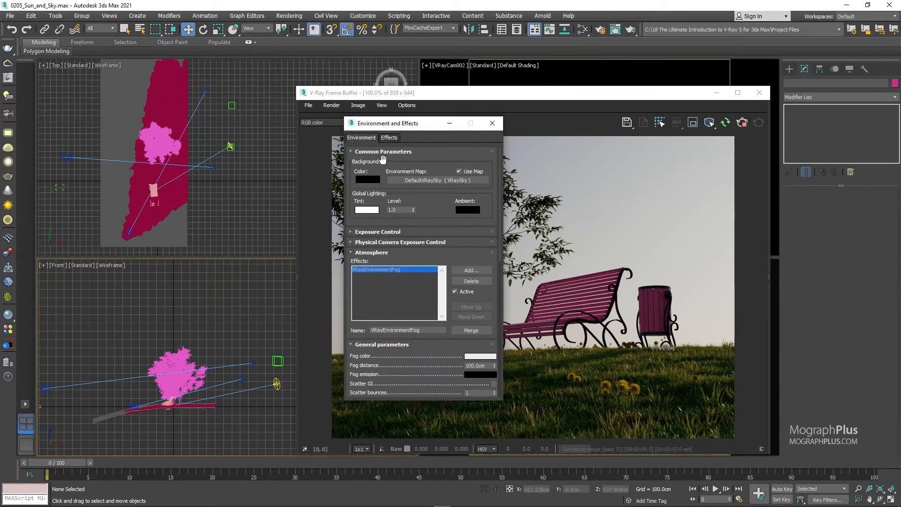
Set the environment fog's distance to 500 cm and restart the interactive render.
left_click_drag(388, 126, 192, 126)
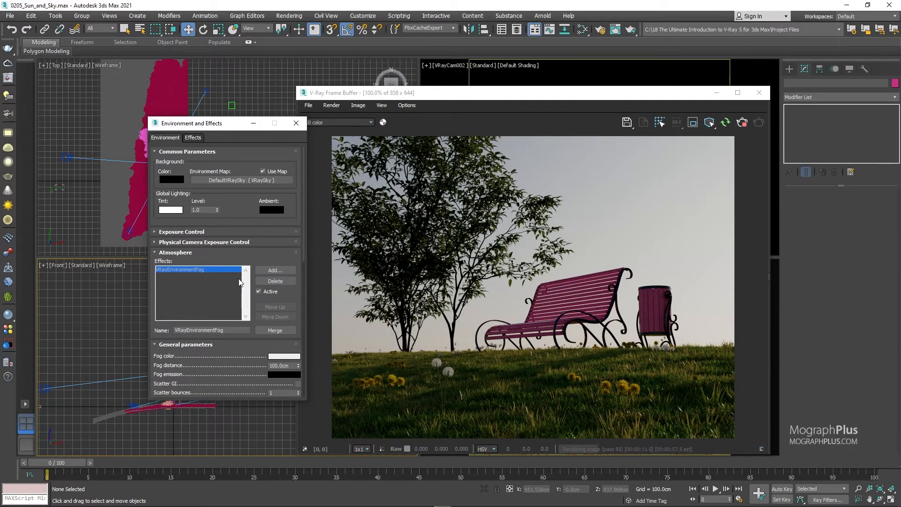
scroll(251, 342, "down", 3)
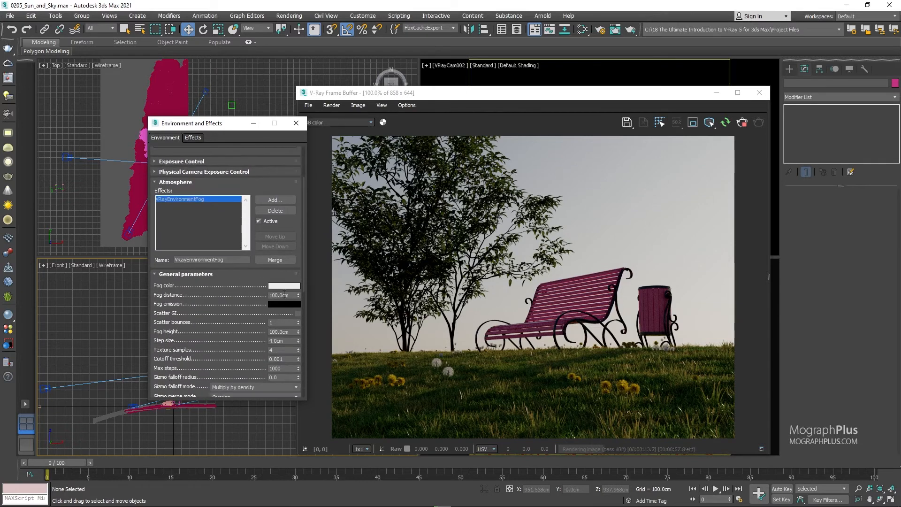
double_click(284, 295)
type("500")
key("Return")
double_click(288, 331)
left_click(741, 126)
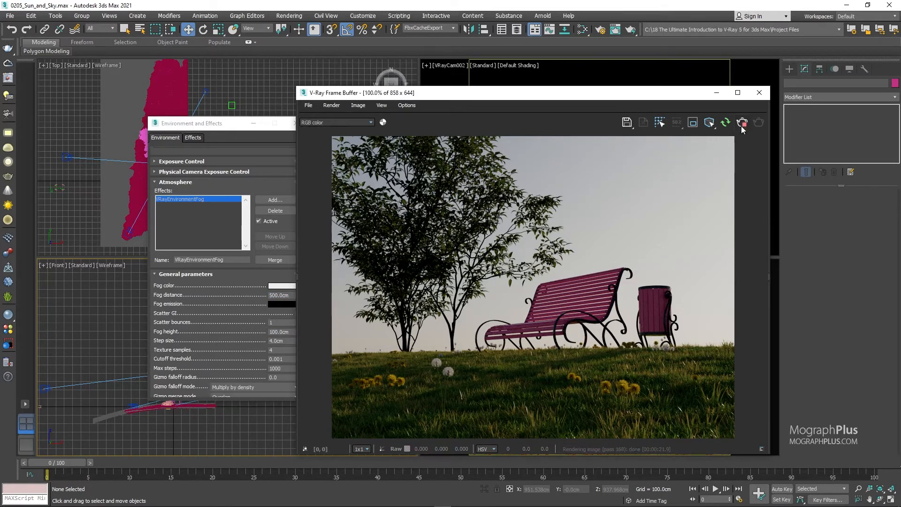
left_click(726, 123)
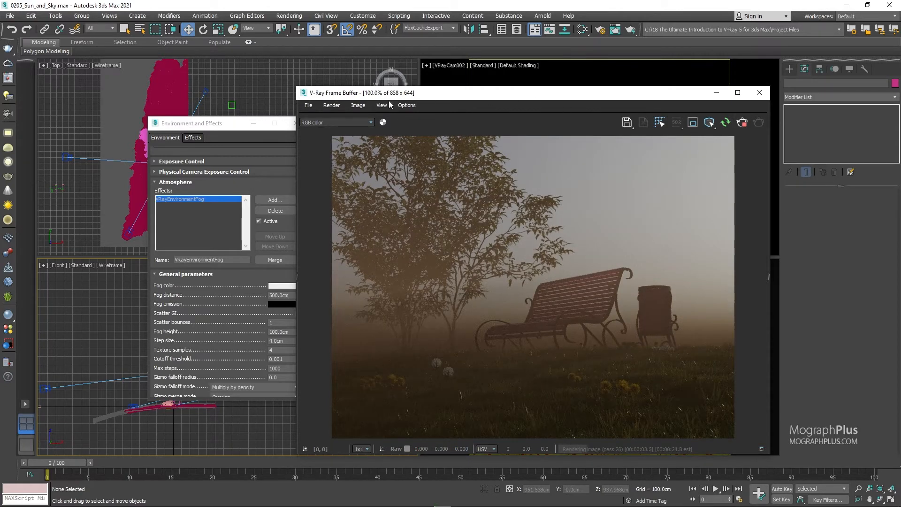
Close the environment settings, select the V-Ray sun in the Top view, and test Cast atmospheric shadows off before turning it back on.
left_click(250, 125)
left_click(295, 123)
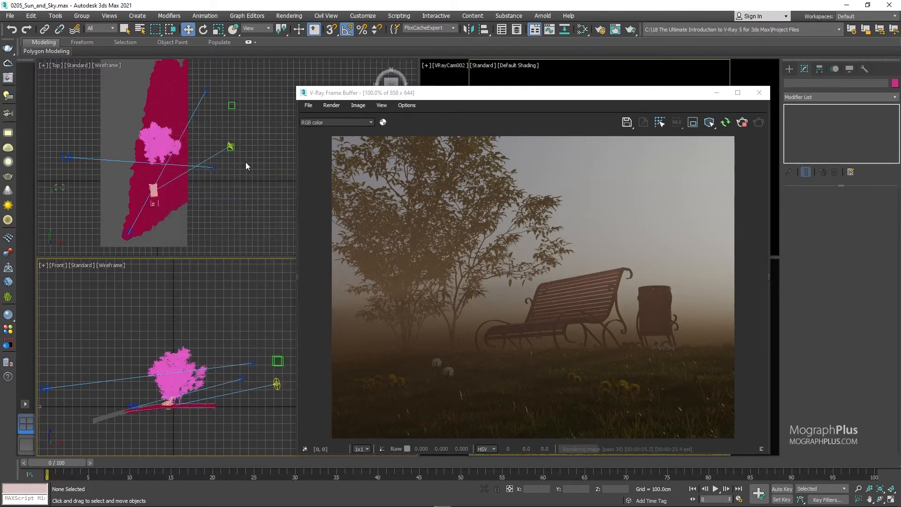
left_click(230, 146)
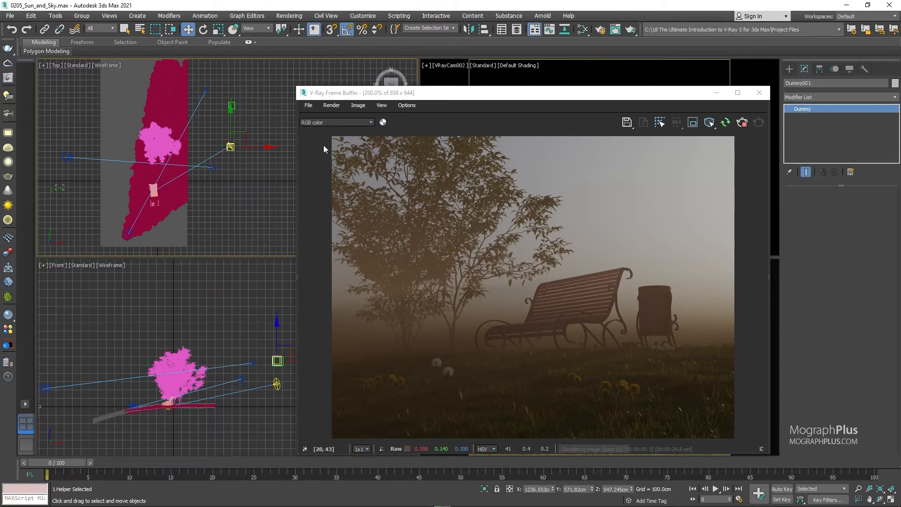
scroll(231, 141, "up", 5)
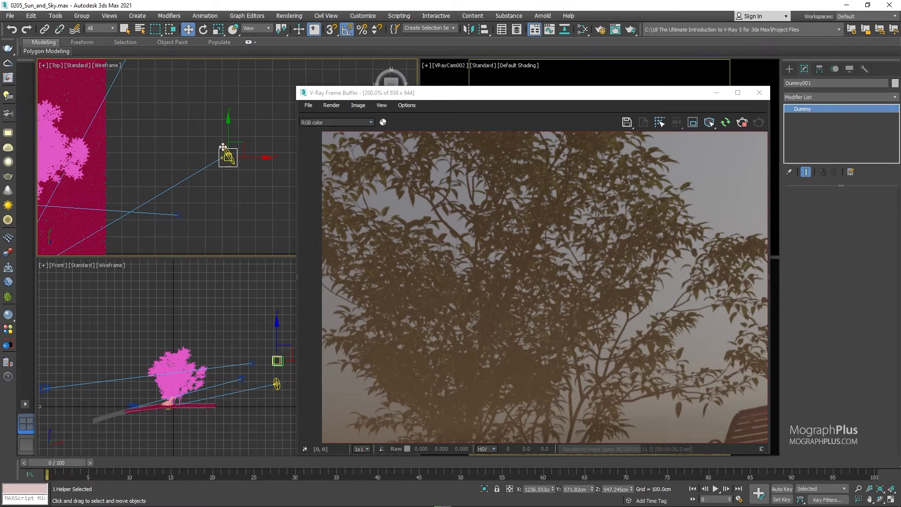
scroll(224, 151, "up", 3)
left_click(221, 138)
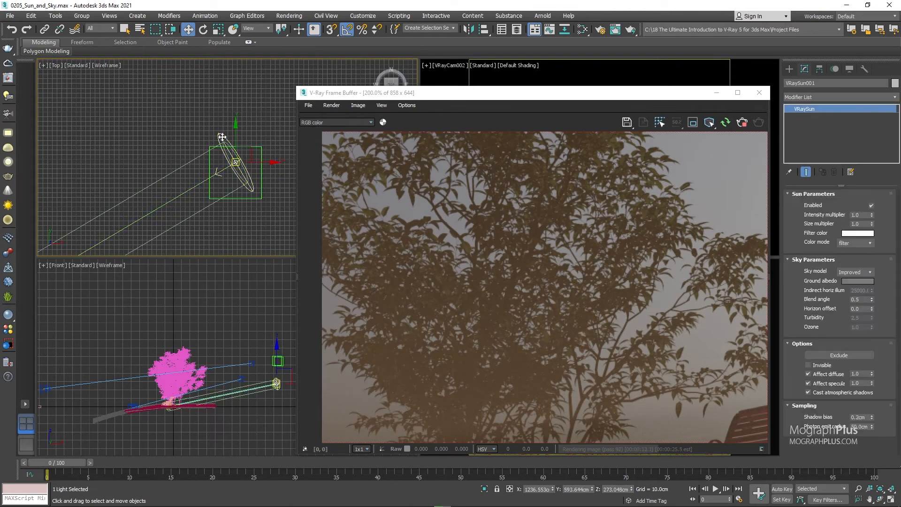
left_click(821, 395)
scroll(530, 305, "down", 2)
right_click(523, 270)
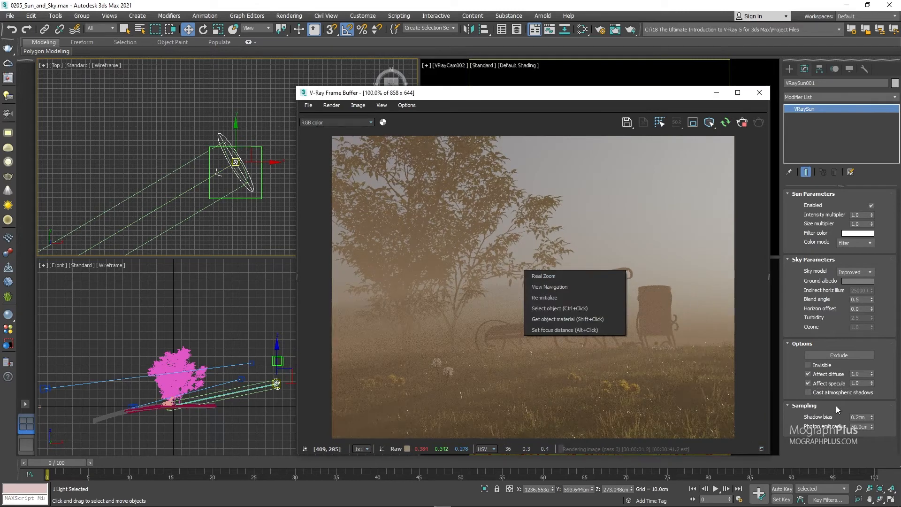
left_click(835, 393)
left_click(830, 392)
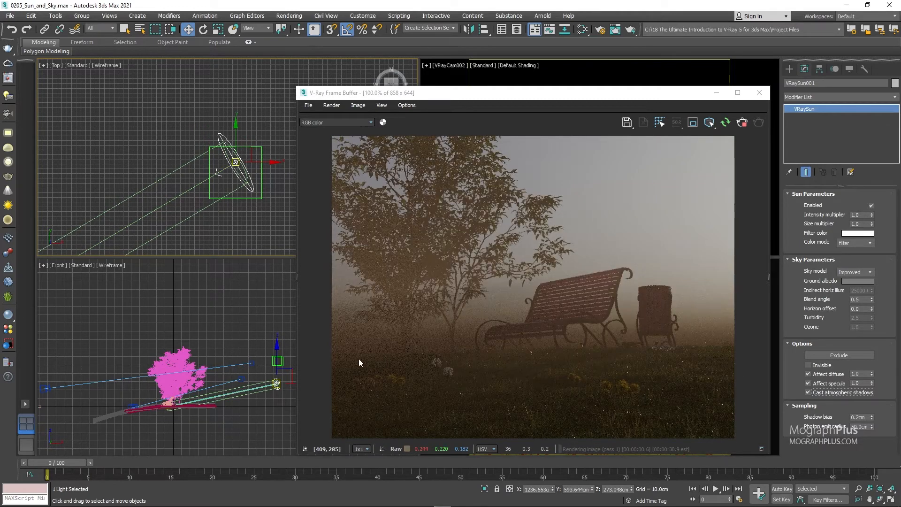
Deactivate the VRayEnvironmentFog effect in the environment settings and restart the interactive render.
left_click(218, 311)
key("8")
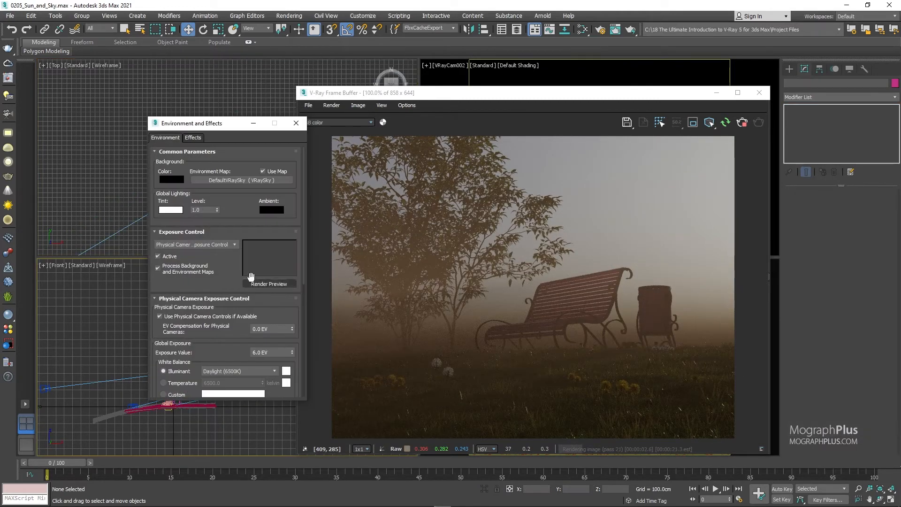
left_click(183, 152)
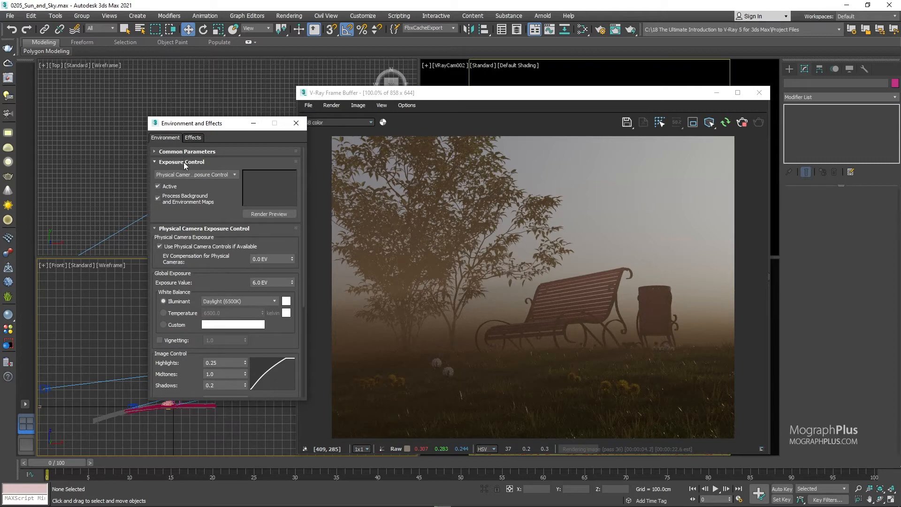
left_click(184, 162)
scroll(206, 283, "down", 4)
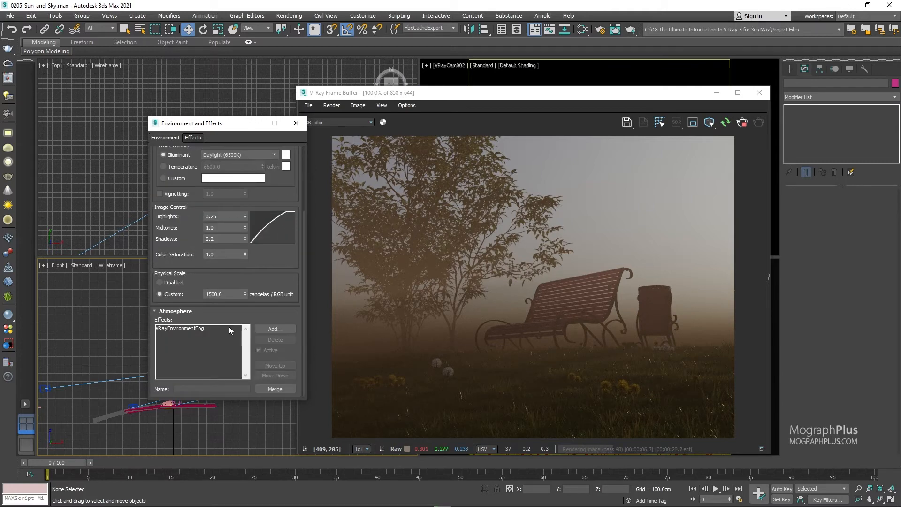
left_click(229, 328)
left_click(272, 351)
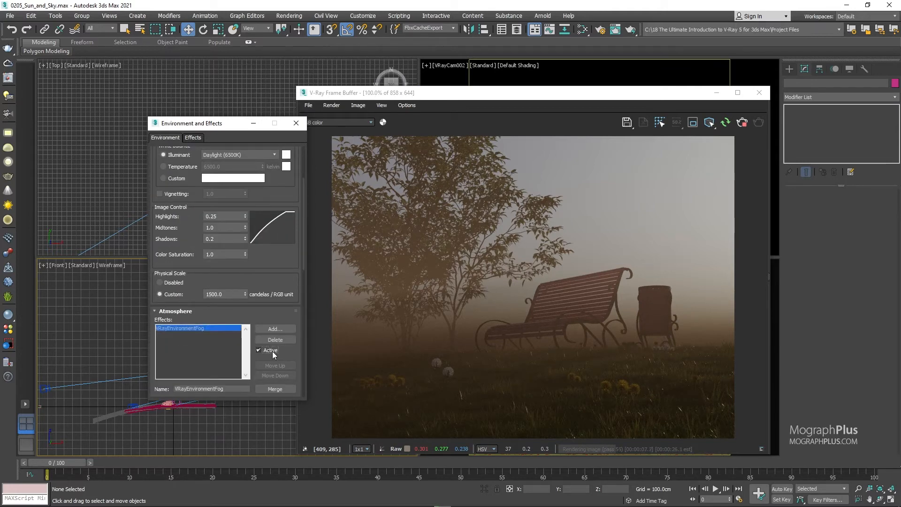
left_click(296, 122)
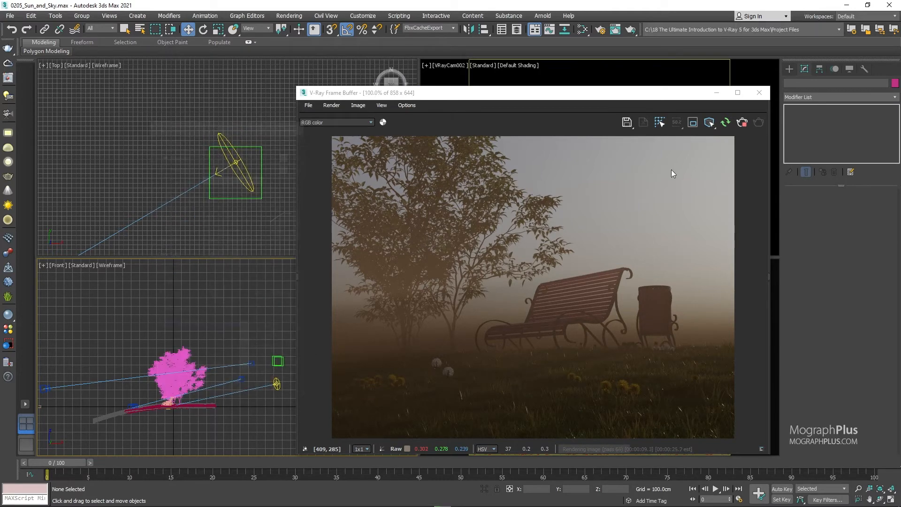
left_click(727, 126)
left_click(726, 125)
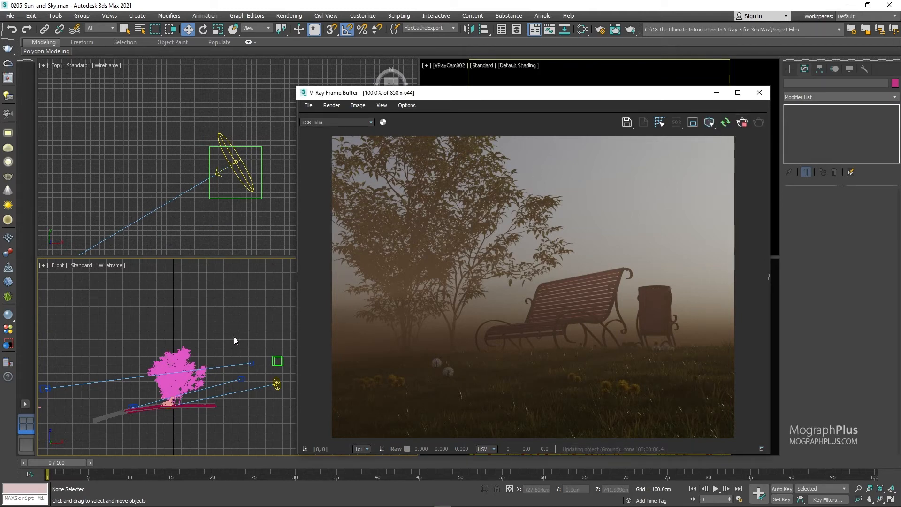
Raise the V-Ray sun to about 548 cm in Z and move it to about 1211 cm in Y.
left_click(277, 386)
left_click_drag(277, 371, 278, 344)
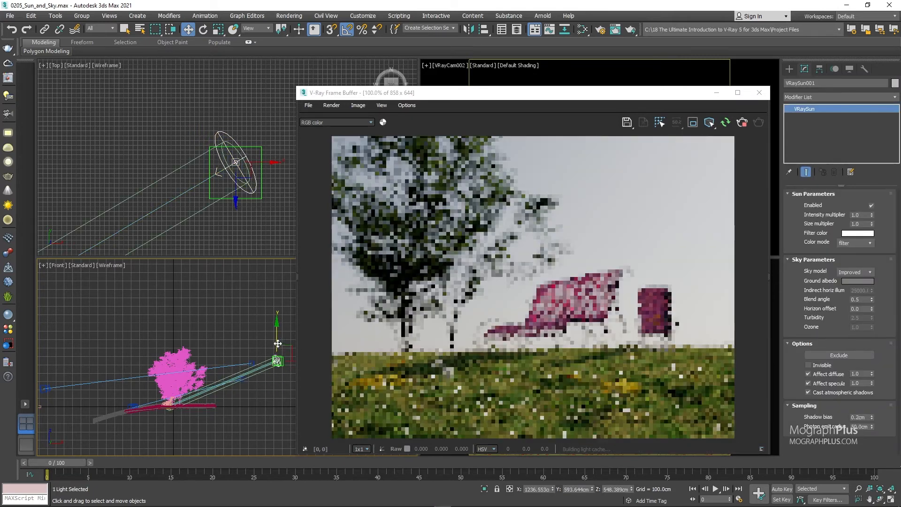
right_click(238, 221)
middle_click_drag(230, 201, 177, 166)
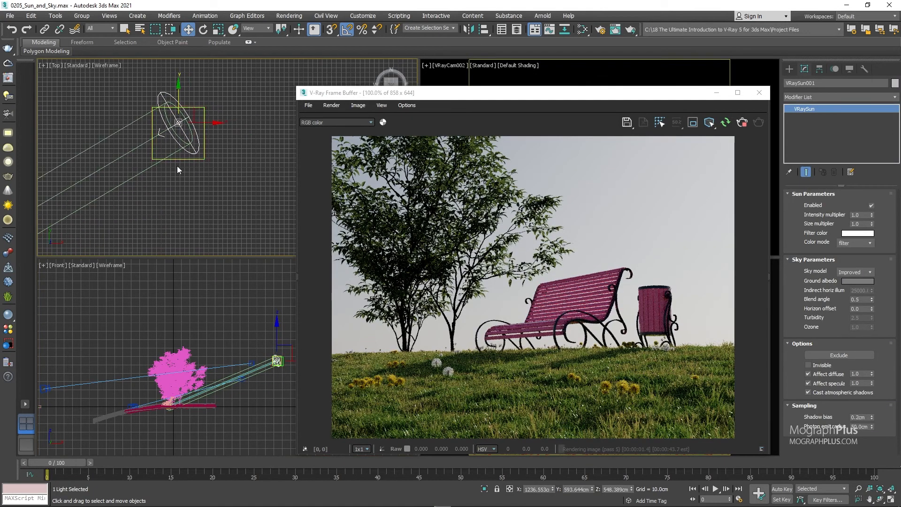
scroll(178, 174, "down", 5)
left_click_drag(183, 155, 183, 128)
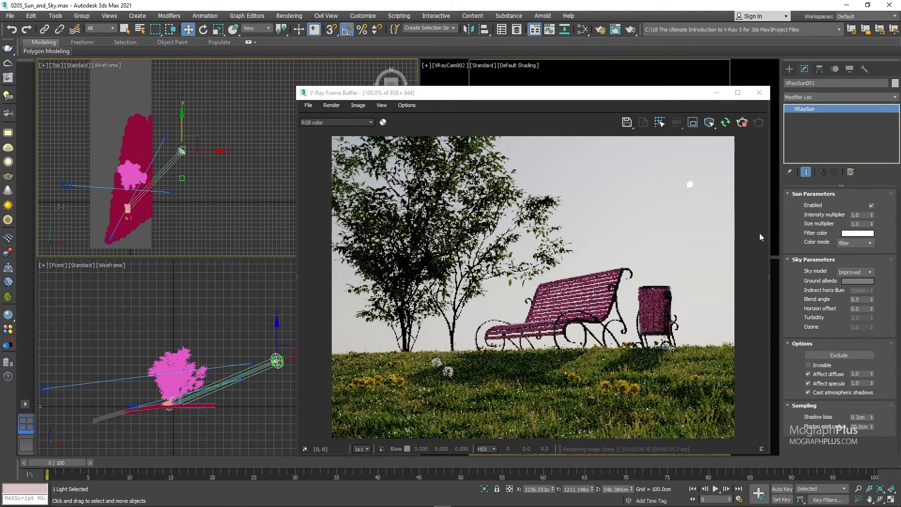
Enable the bloom/glare effect in the frame buffer's Lens Effects layer with Bloom at 0.8, and collapse the layer settings.
left_click(761, 233)
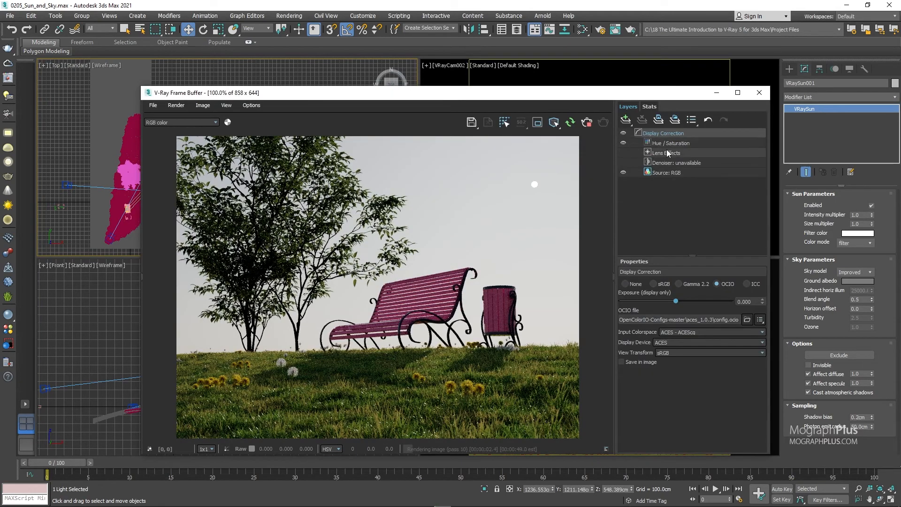
left_click(650, 154)
left_click(629, 300)
left_click(678, 346)
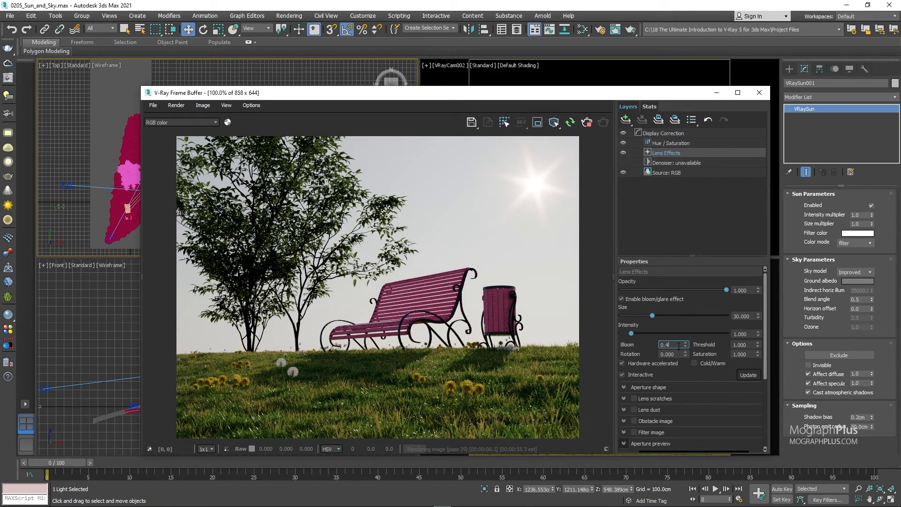
type("0.8")
key("Return")
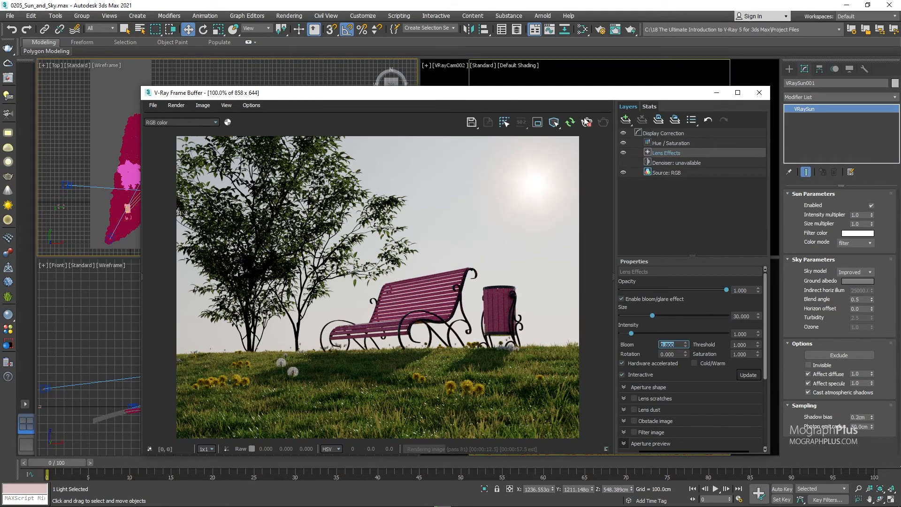
left_click_drag(519, 97, 656, 100)
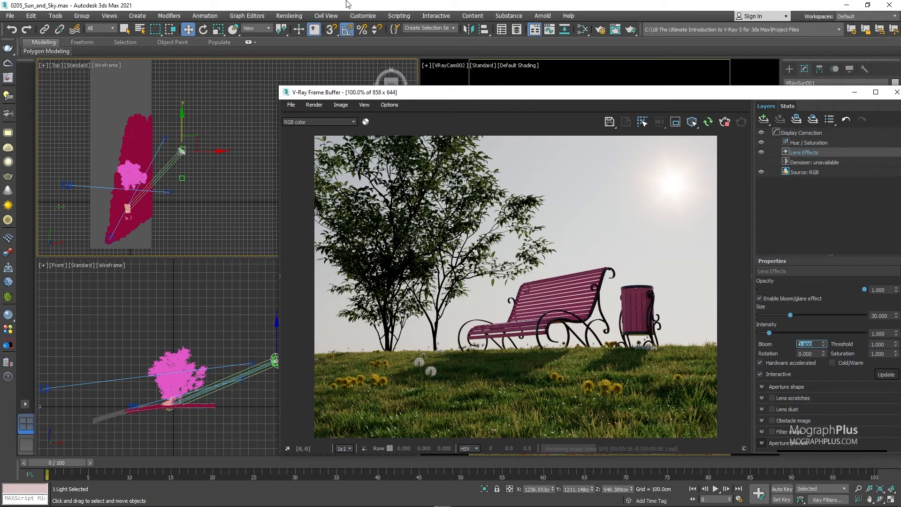
left_click(749, 212)
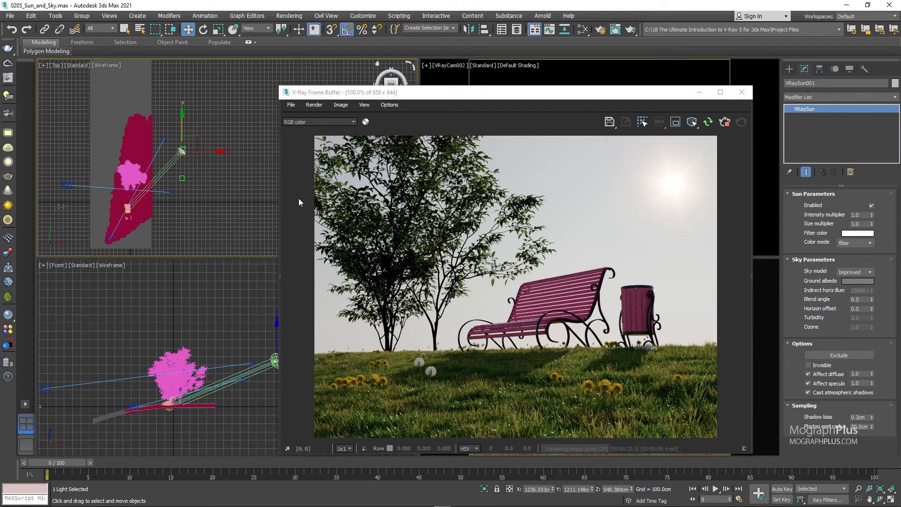
Create a VRaySky map in the Slate Material Editor and show its parameters.
key("m")
left_click_drag(490, 74, 421, 81)
right_click(187, 248)
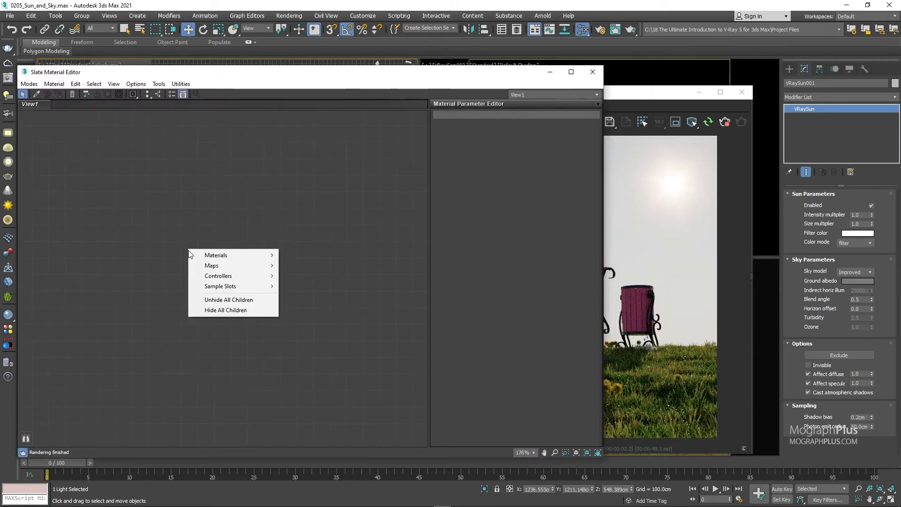
left_click(313, 316)
right_click(238, 242)
mouse_move(282, 257)
mouse_move(350, 299)
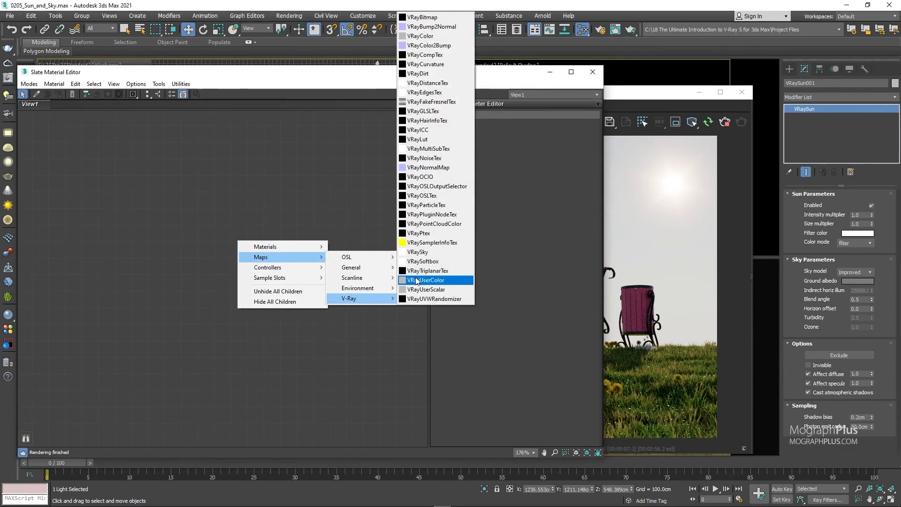
left_click(420, 256)
left_click_drag(260, 246, 301, 272)
left_click_drag(498, 74, 466, 75)
Place the environment settings beside the material editor and try to start a connection from the VRaySky map's output.
key("8")
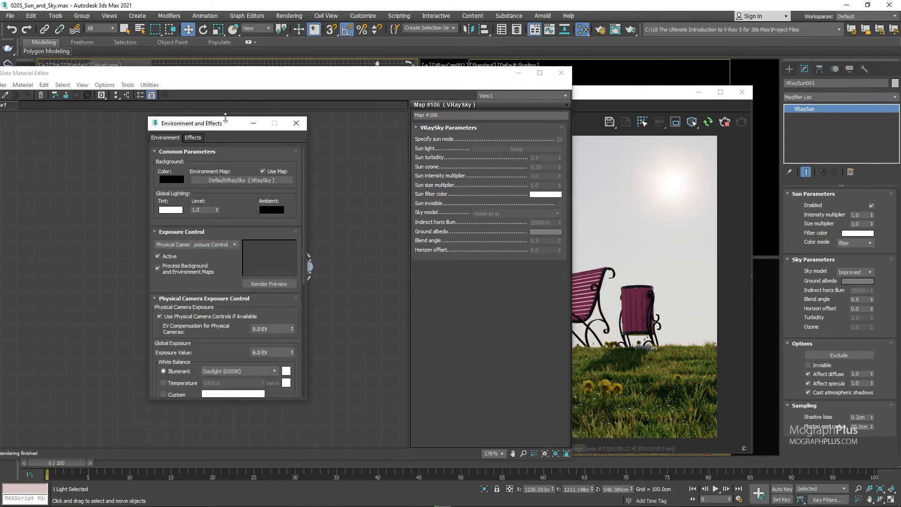
left_click_drag(187, 126, 634, 151)
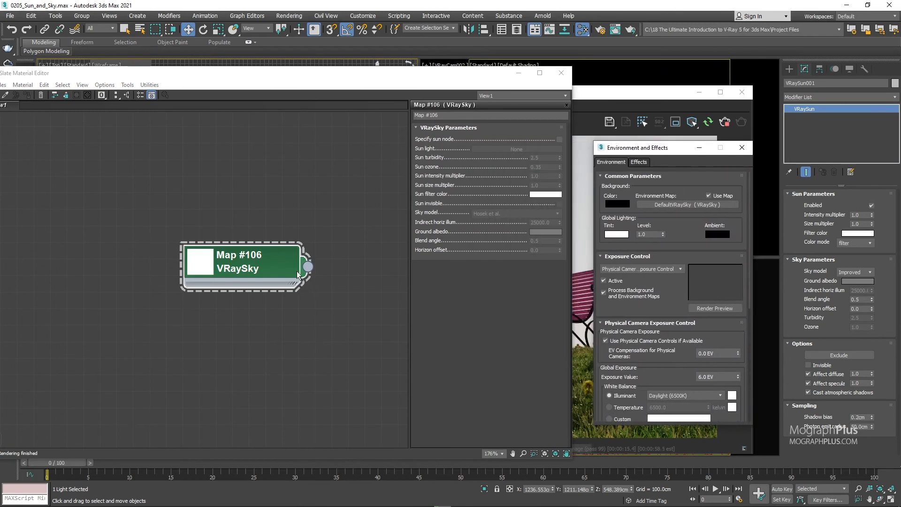
left_click_drag(309, 268, 268, 337)
left_click(291, 237)
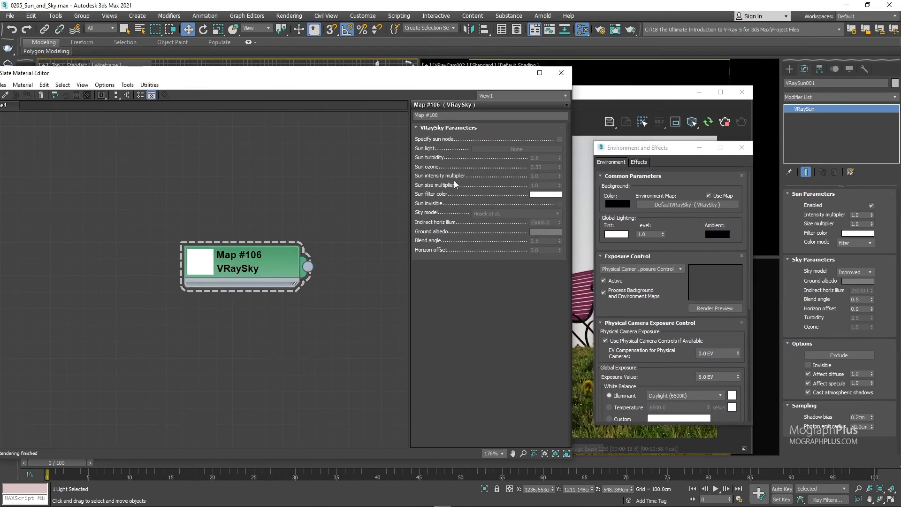
Enable Specify sun node on the VRaySky map, try its Sun light picker without choosing a light, and close the material editor.
left_click(558, 140)
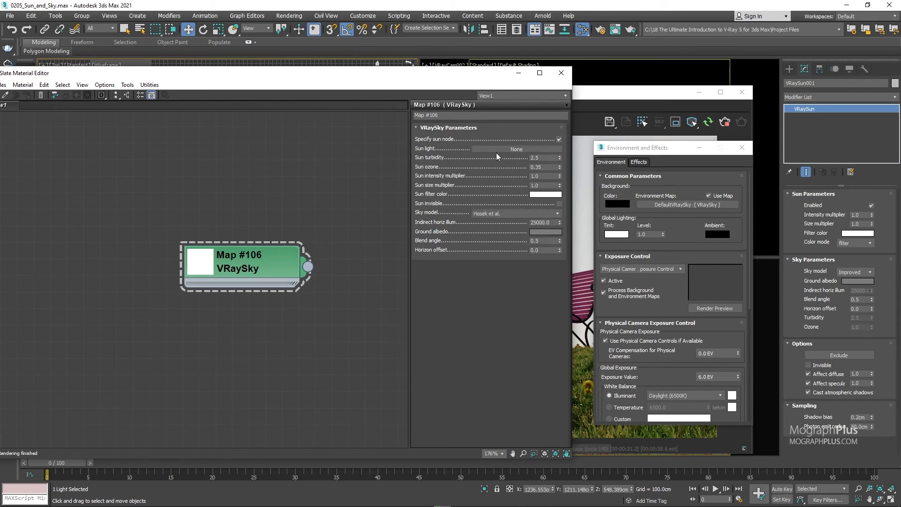
left_click(516, 149)
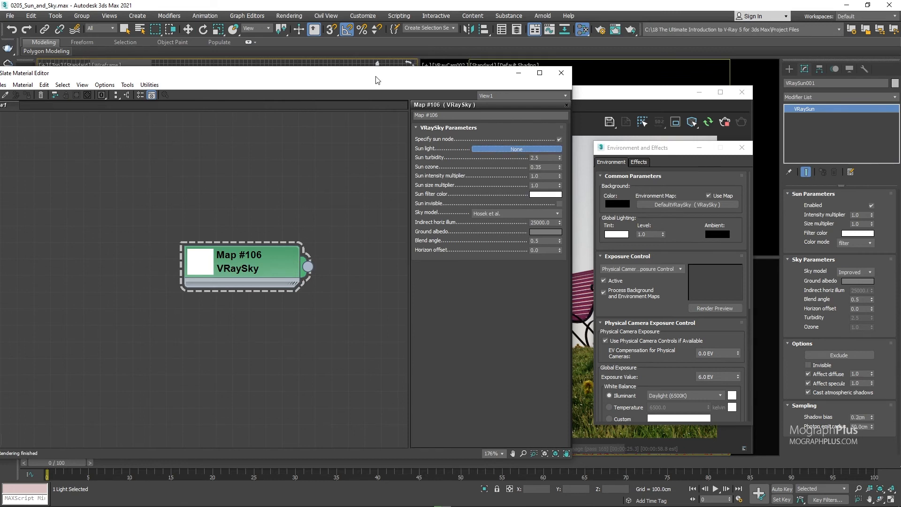
left_click_drag(376, 77, 325, 253)
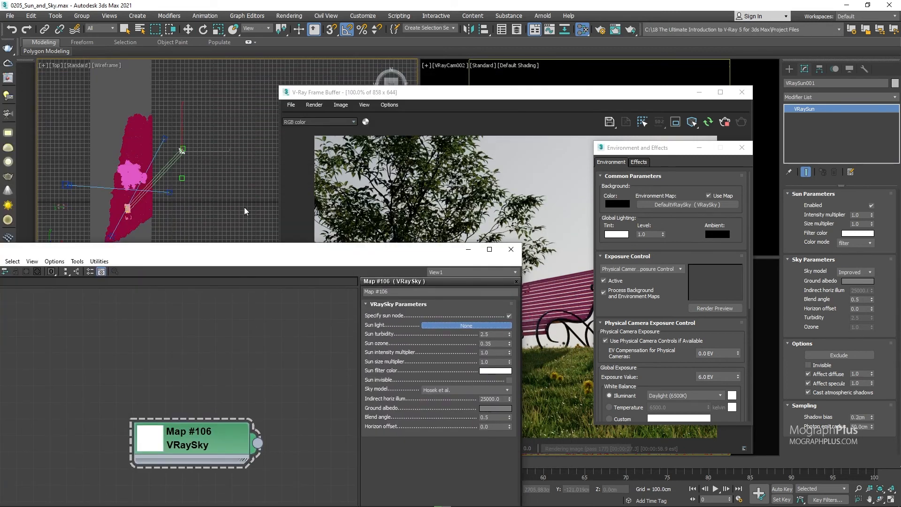
left_click(460, 324)
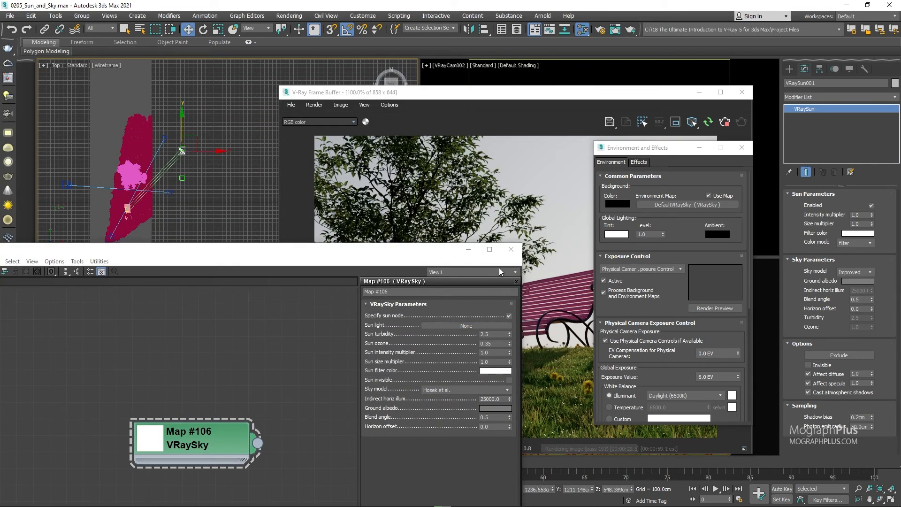
left_click(511, 255)
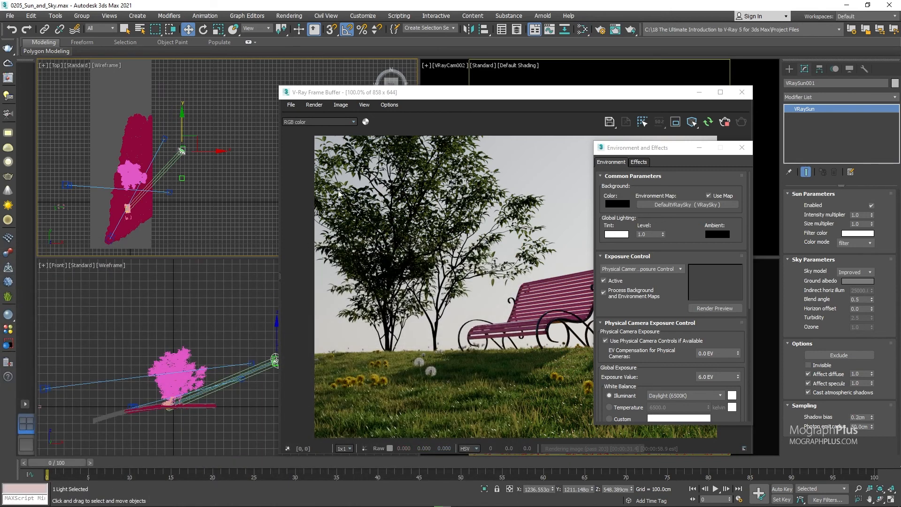
Close the environment settings and stop the interactive render.
left_click(742, 147)
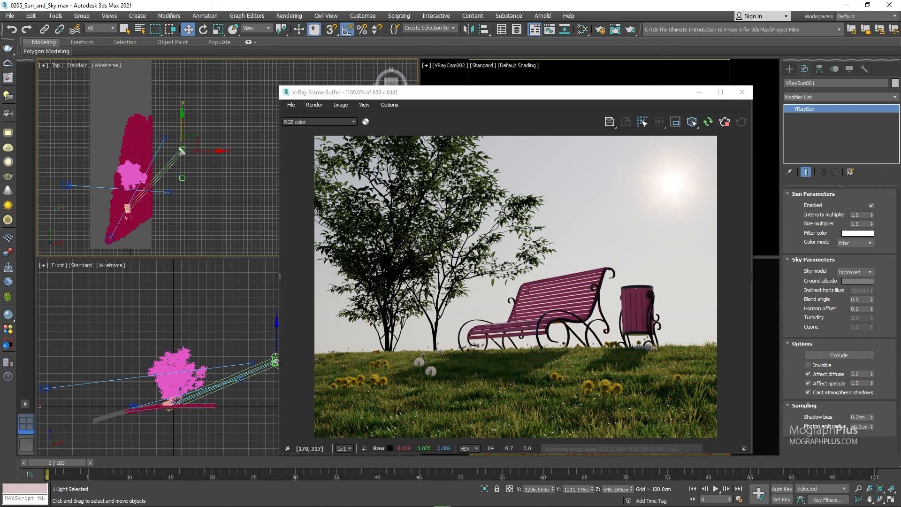
left_click(724, 122)
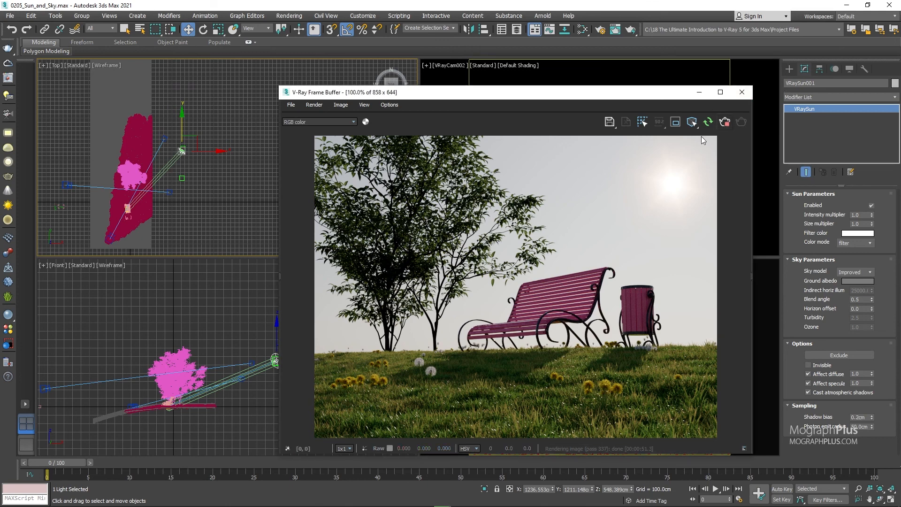